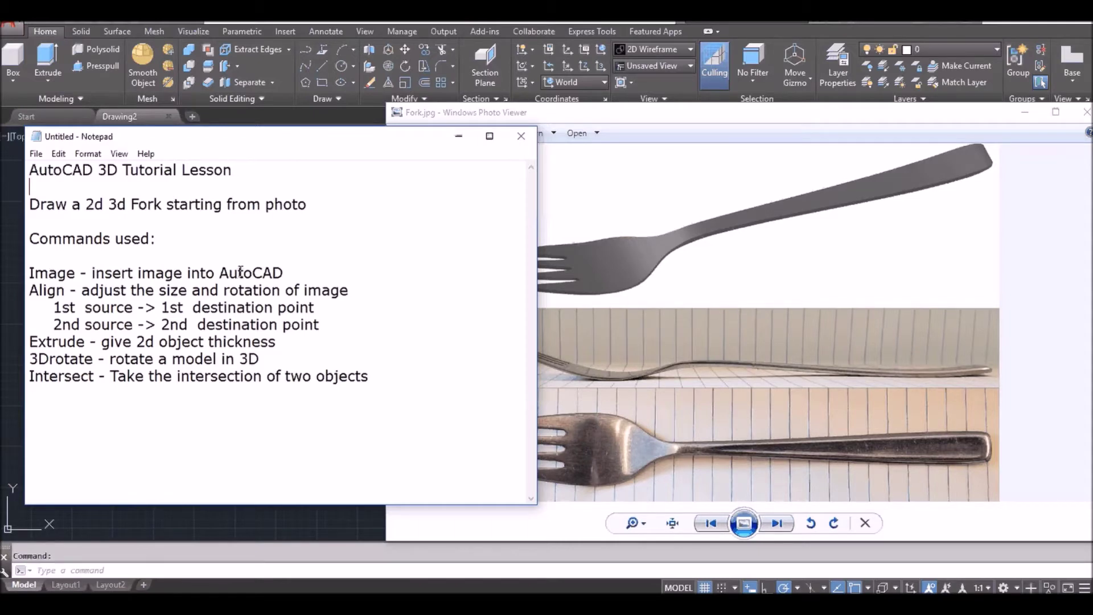
Review the list of commands in the Notepad lesson notes and the fork reference photo
click(30, 290)
drag(31, 290, 66, 290)
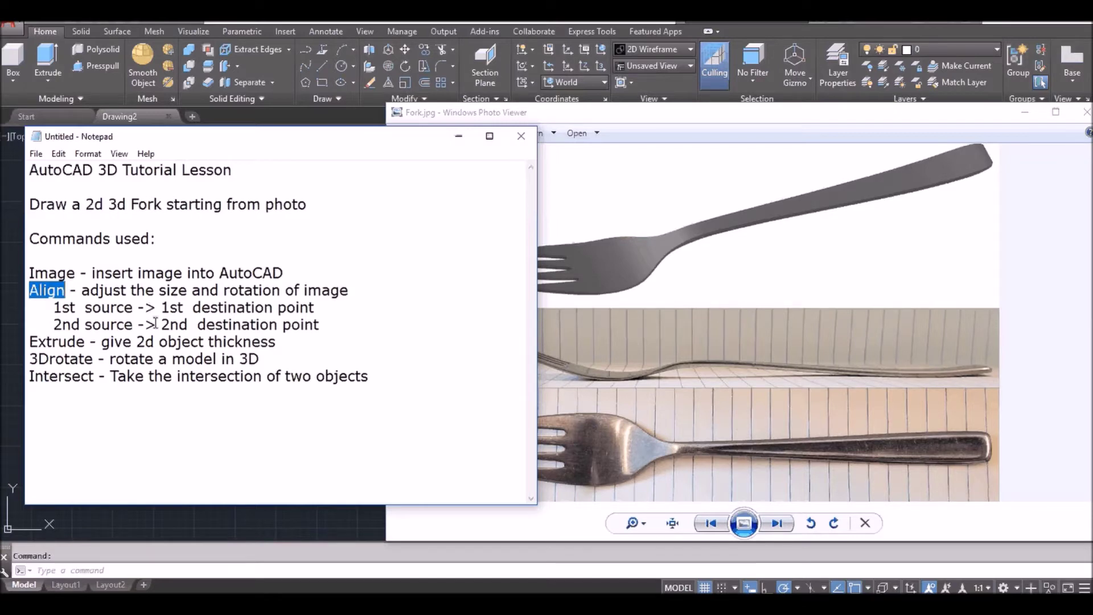
click(56, 341)
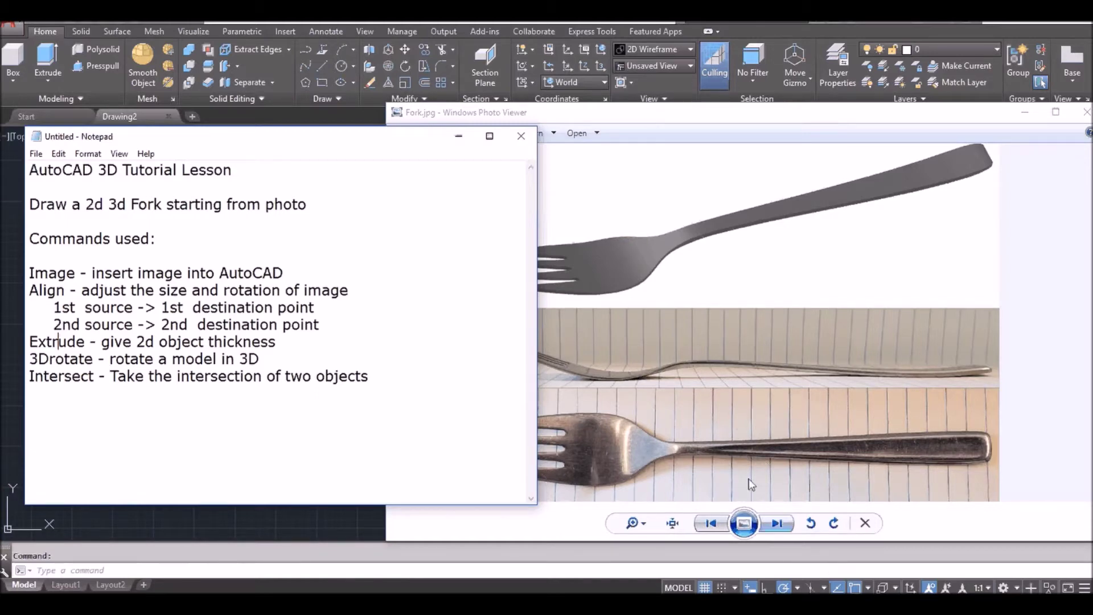
click(727, 408)
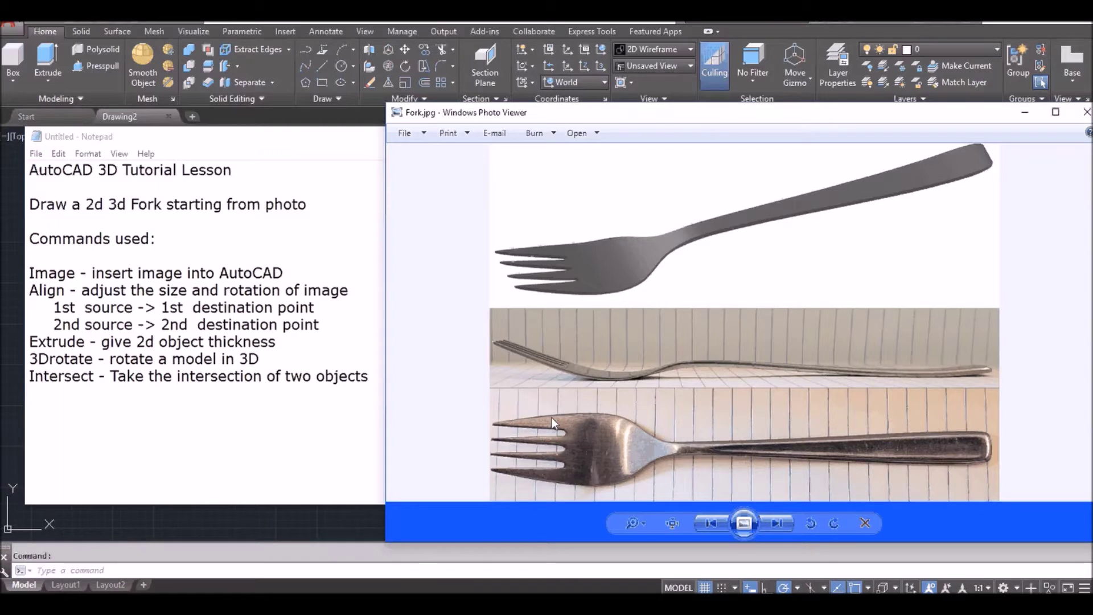
Switch to AutoCAD and attach the image Fork Side.jpg in the empty drawing area at scale factor 1
click(344, 518)
text(IM)
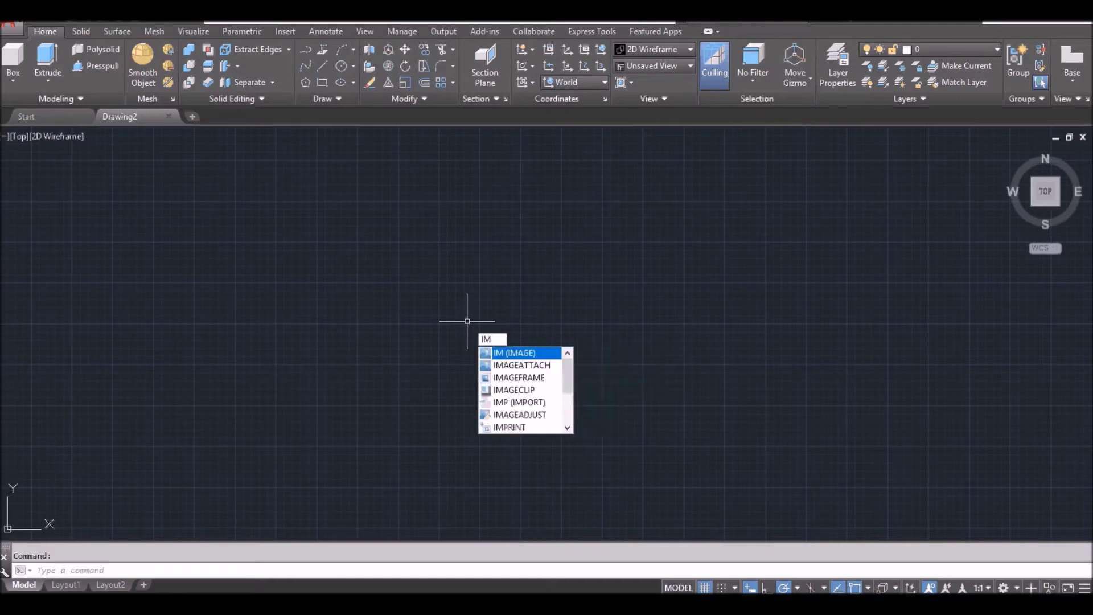
key(Return)
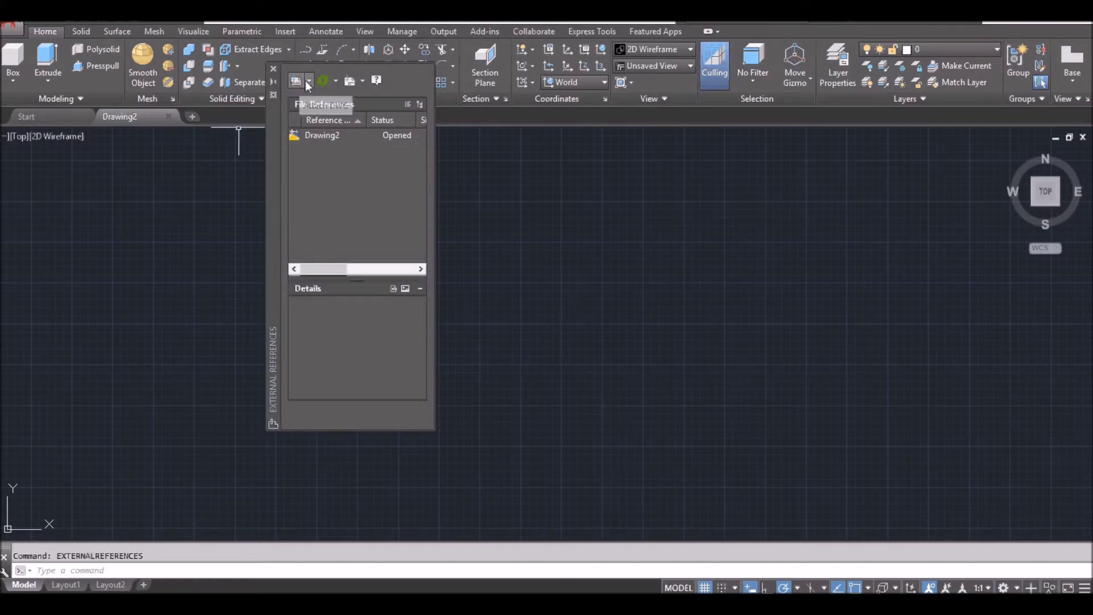
click(308, 83)
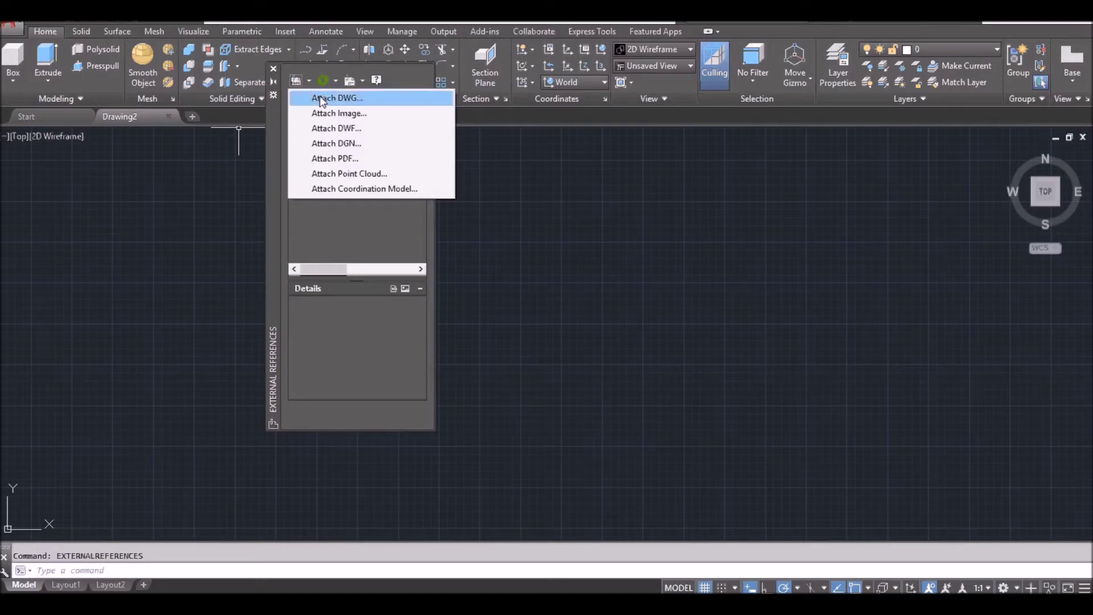
click(331, 115)
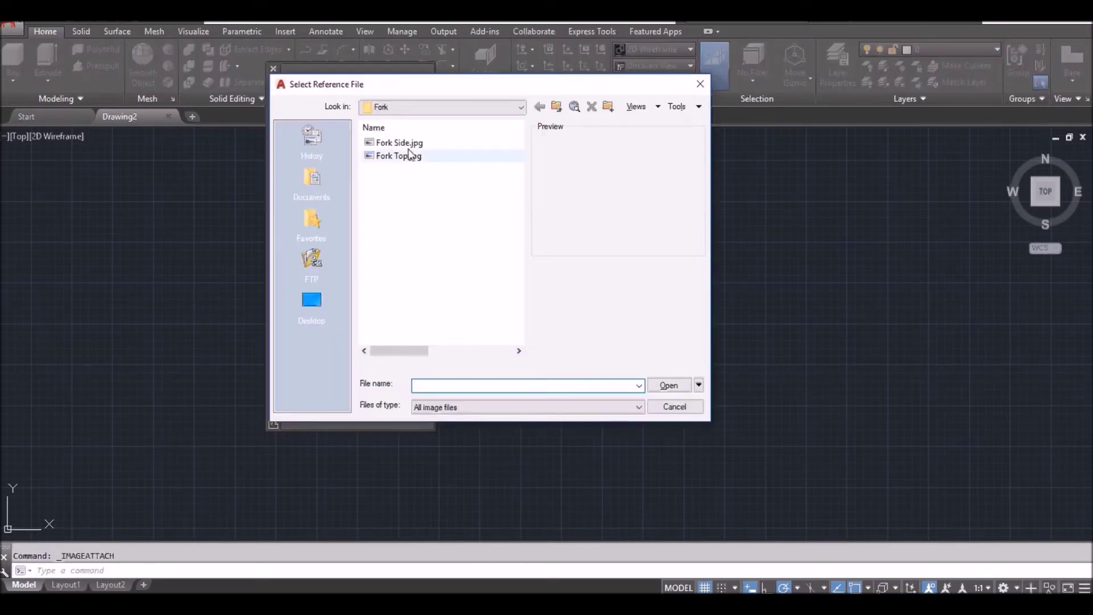
click(398, 143)
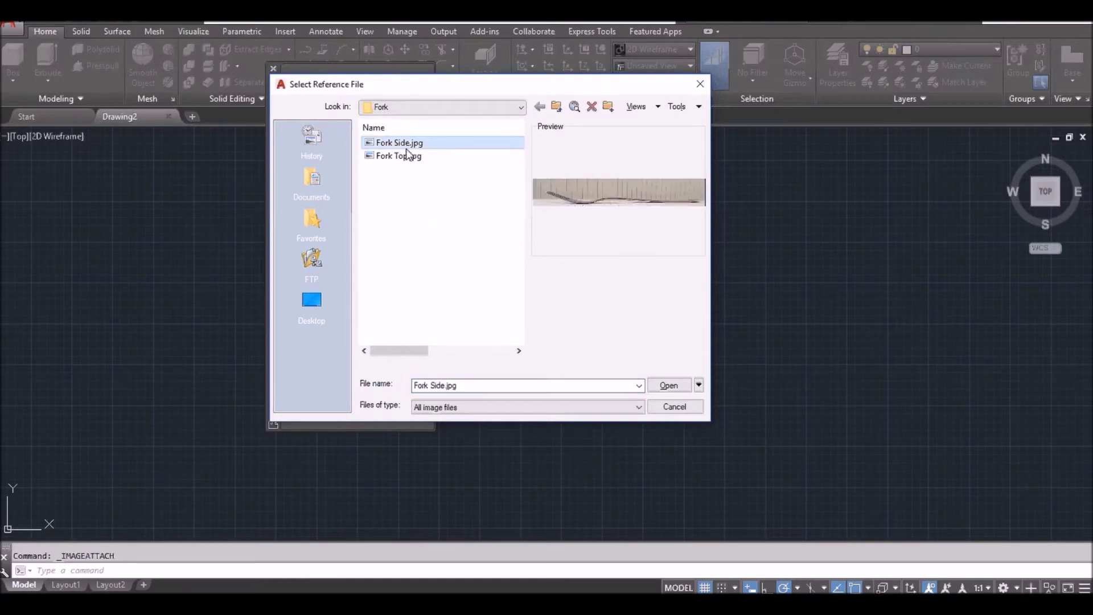
click(670, 386)
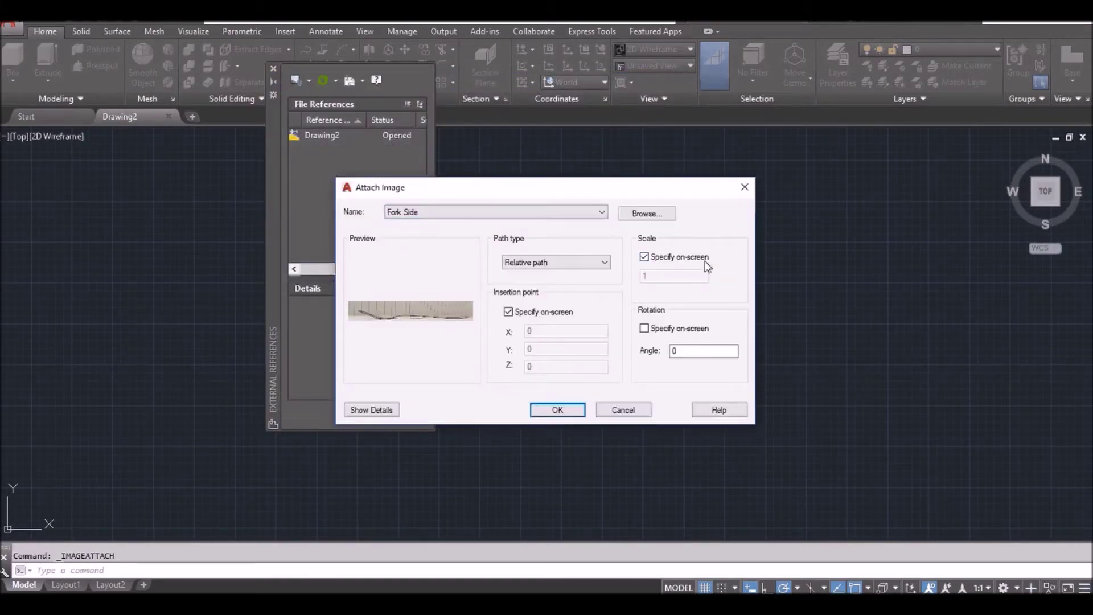
click(563, 410)
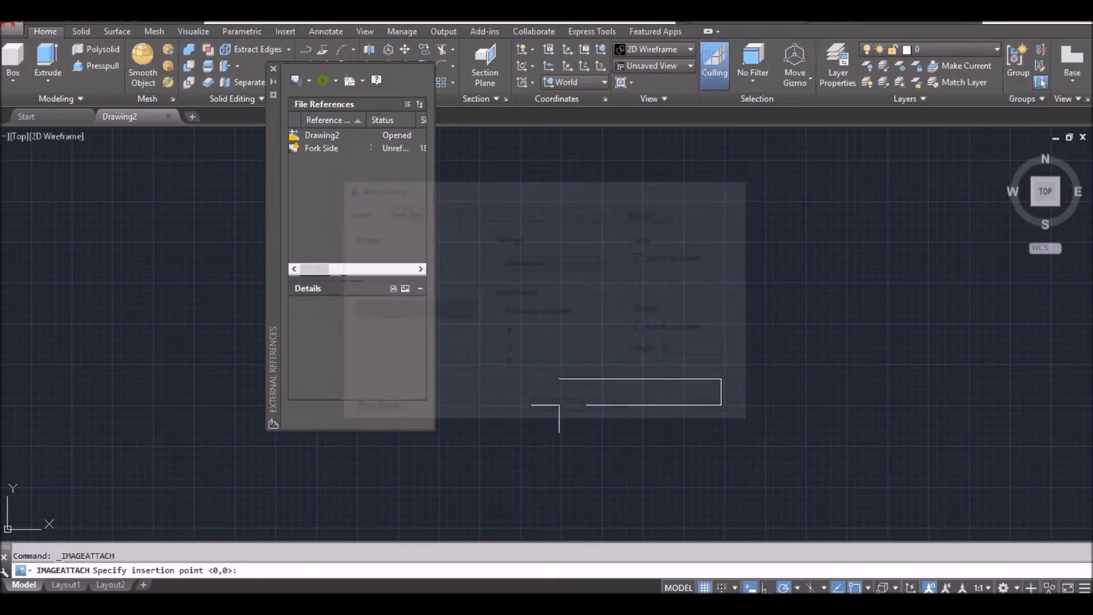
click(558, 277)
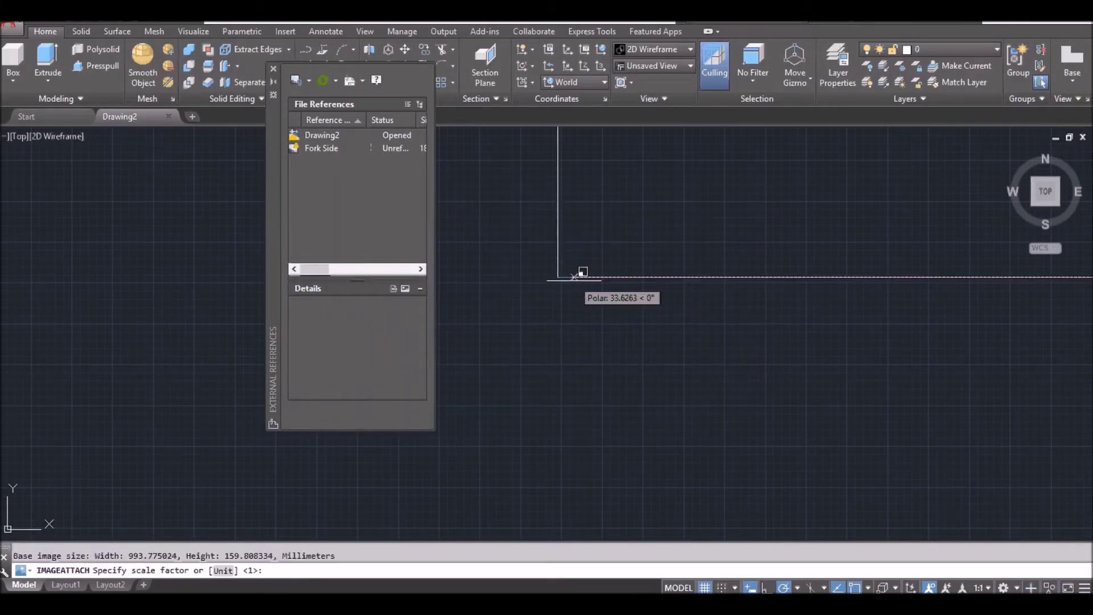
key(Return)
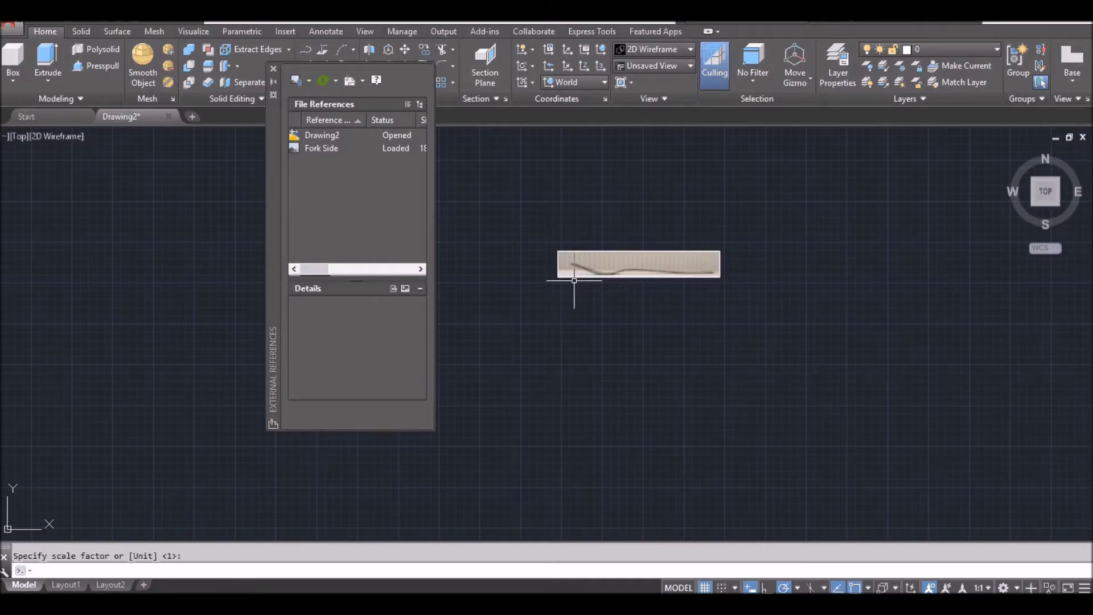
Attach the image Fork Top.jpg just below the fork side image at scale factor 1
key(Return)
key(Return)
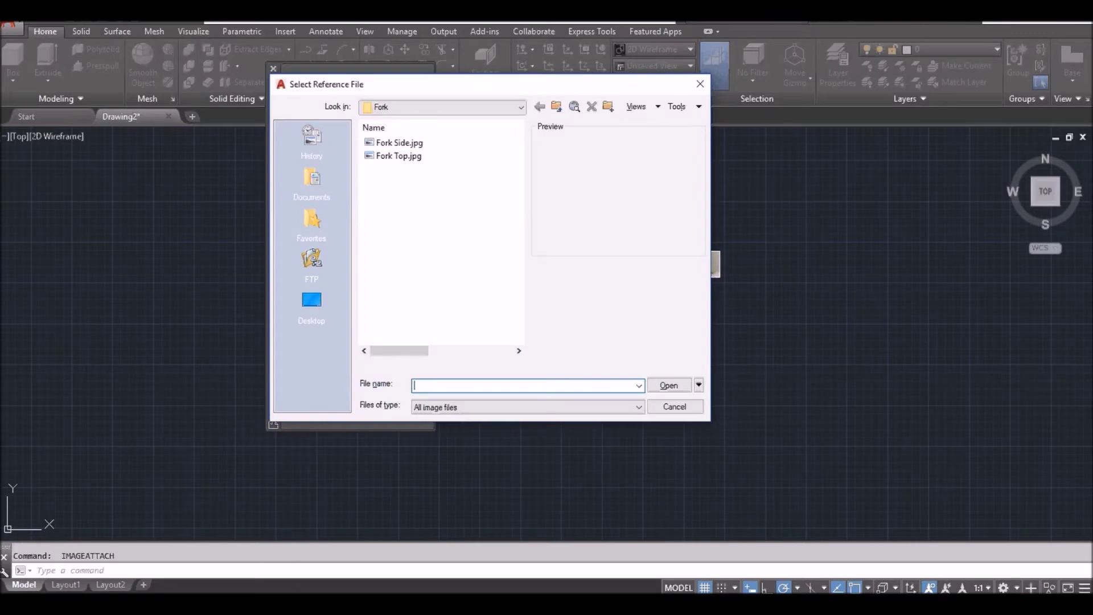
click(388, 157)
click(669, 386)
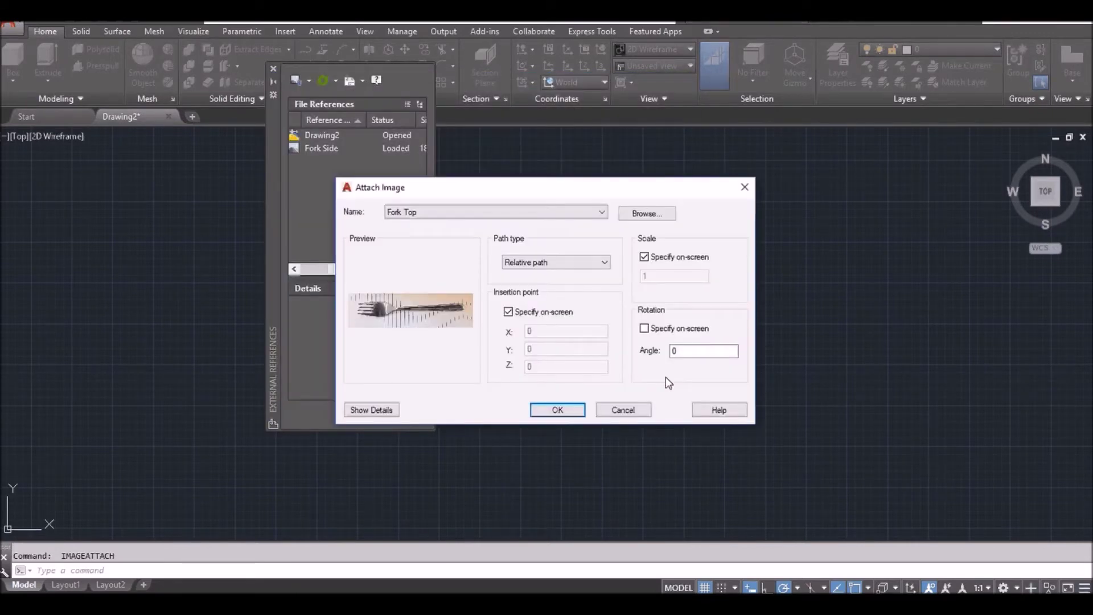
click(558, 409)
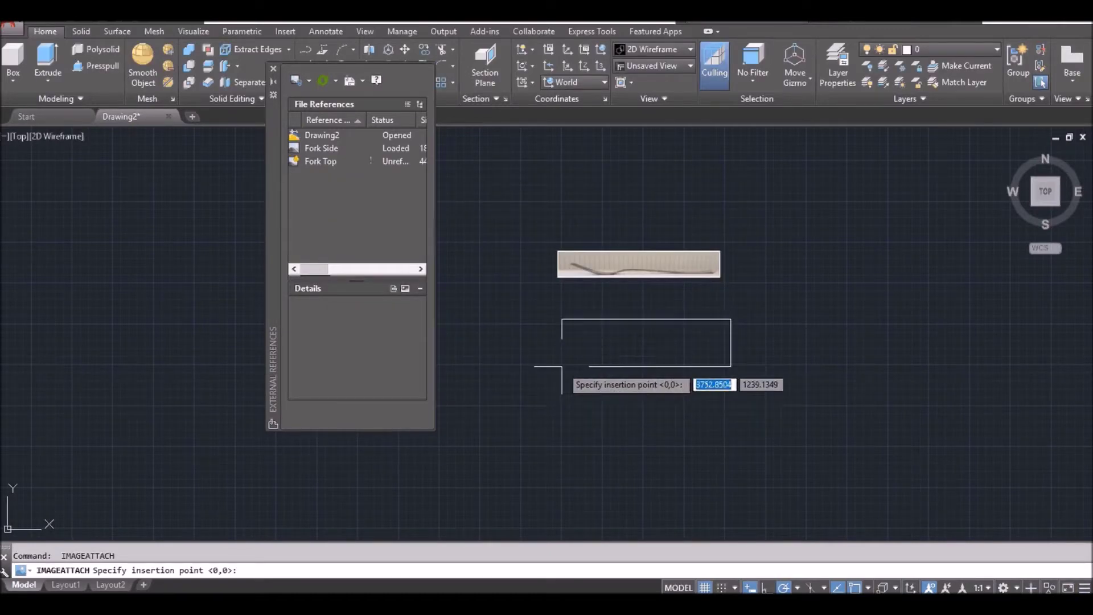
click(562, 368)
key(Return)
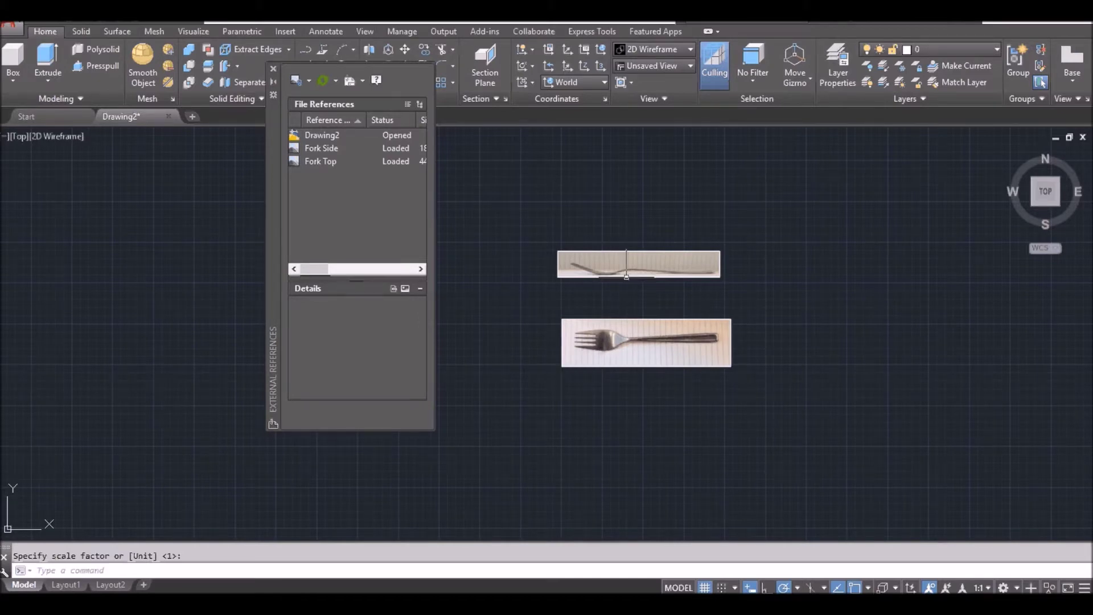
Draw a horizontal line 170 units long below the two fork images
scroll(569, 346, up, 1)
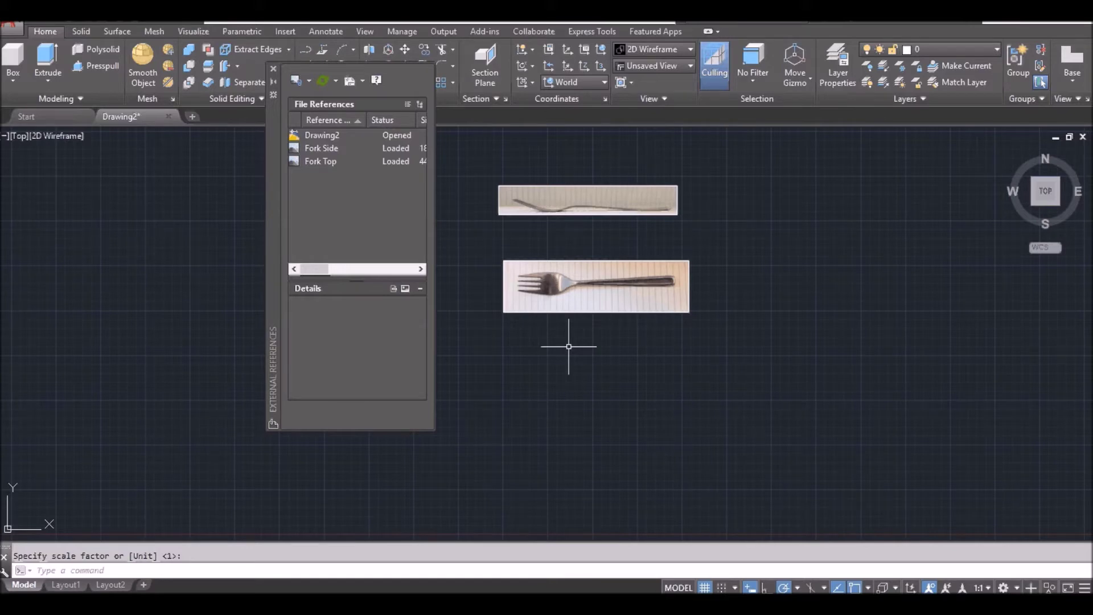
text(l)
key(Return)
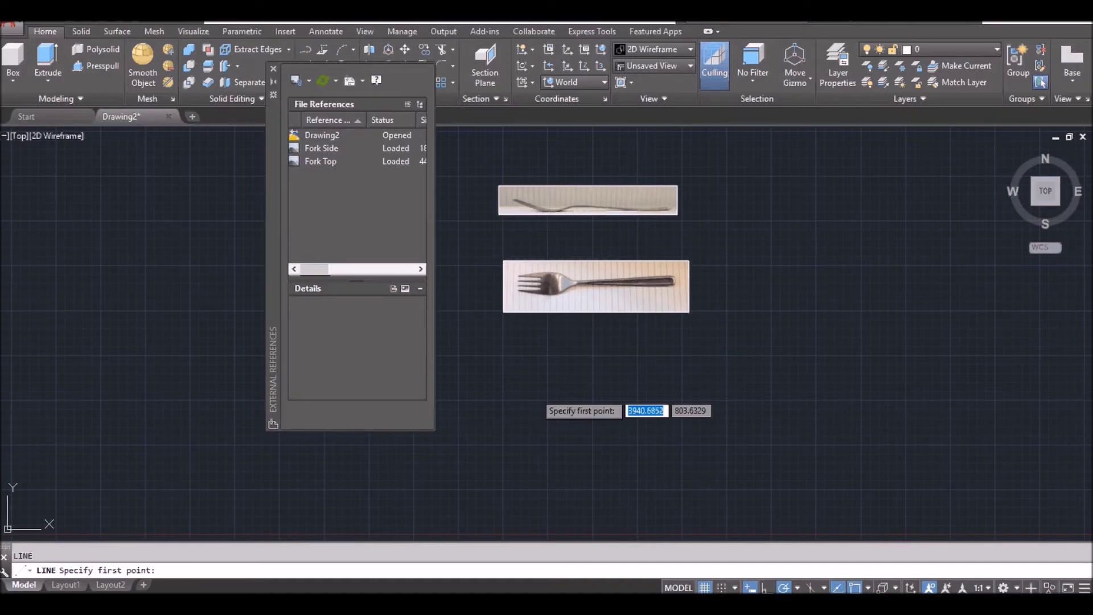
click(467, 400)
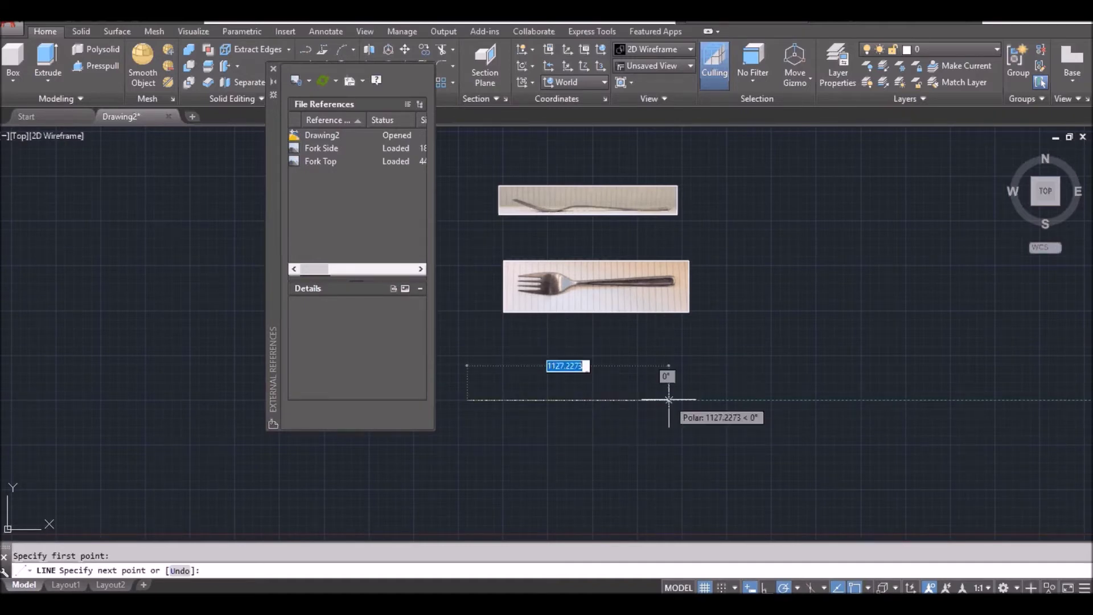
text(170)
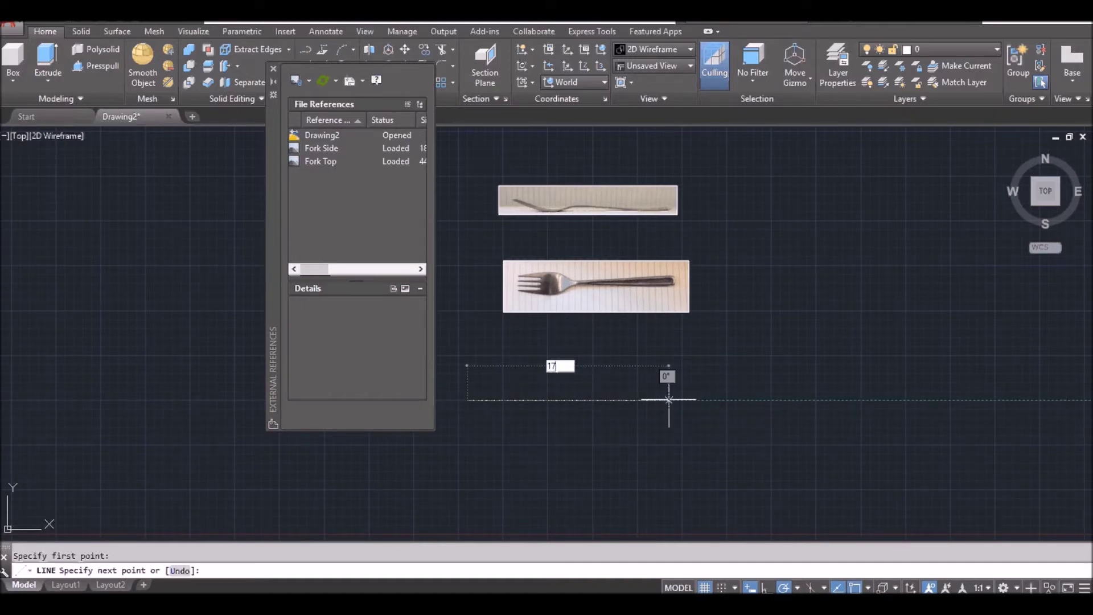
key(Return)
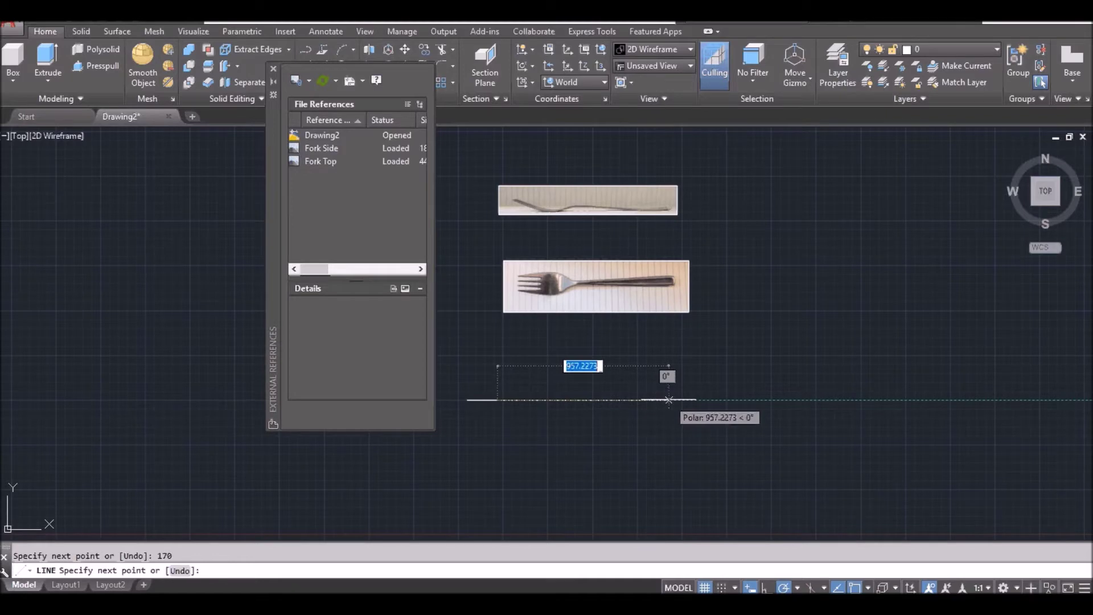
key(Return)
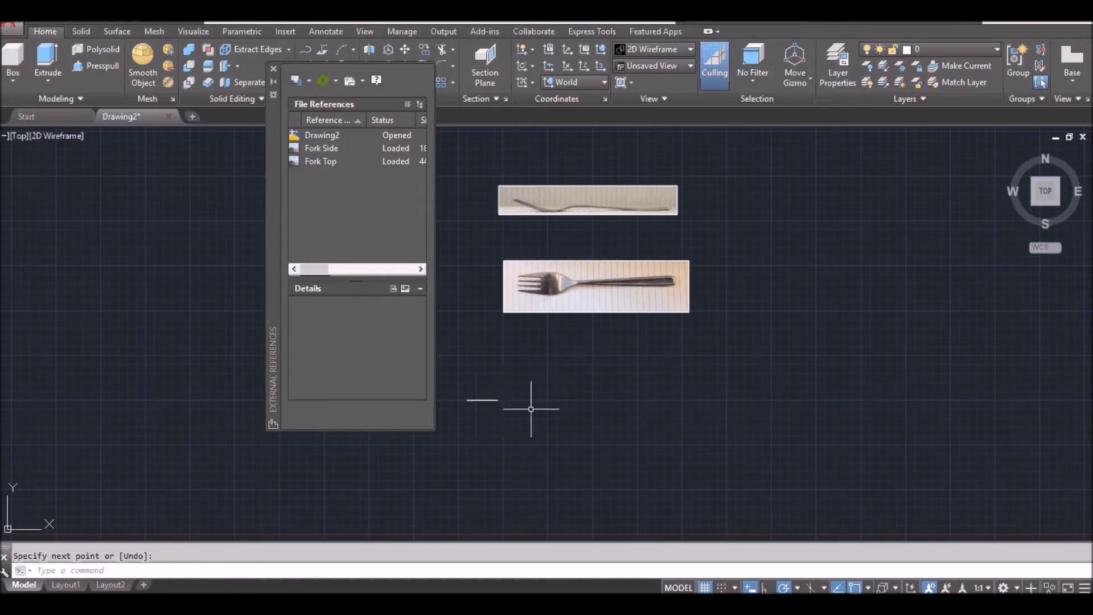
Copy the 170-unit line straight down by about 153 units
text(co)
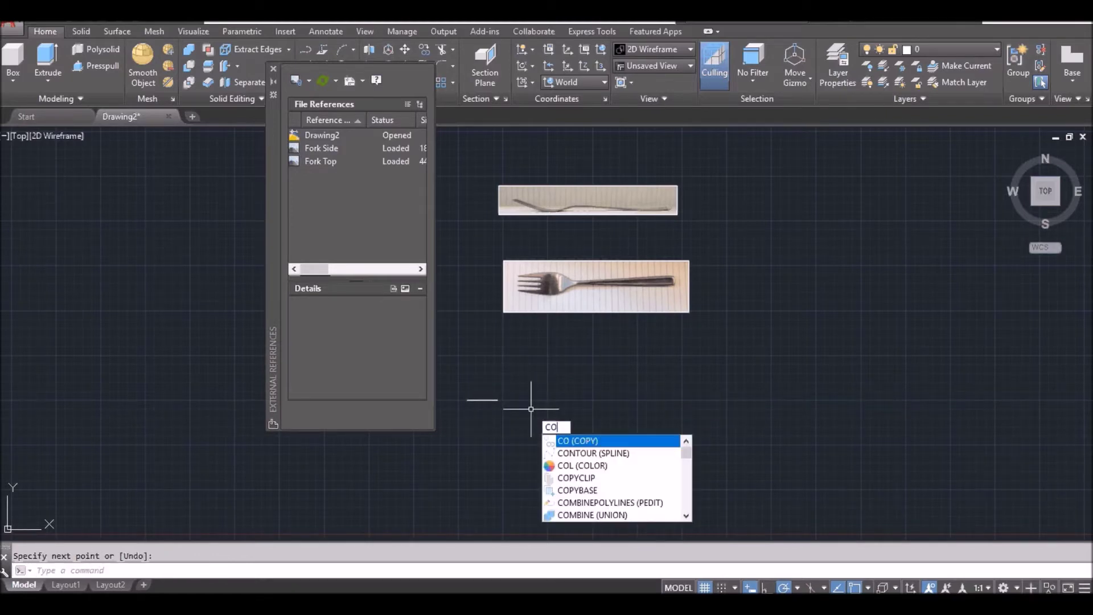
key(Return)
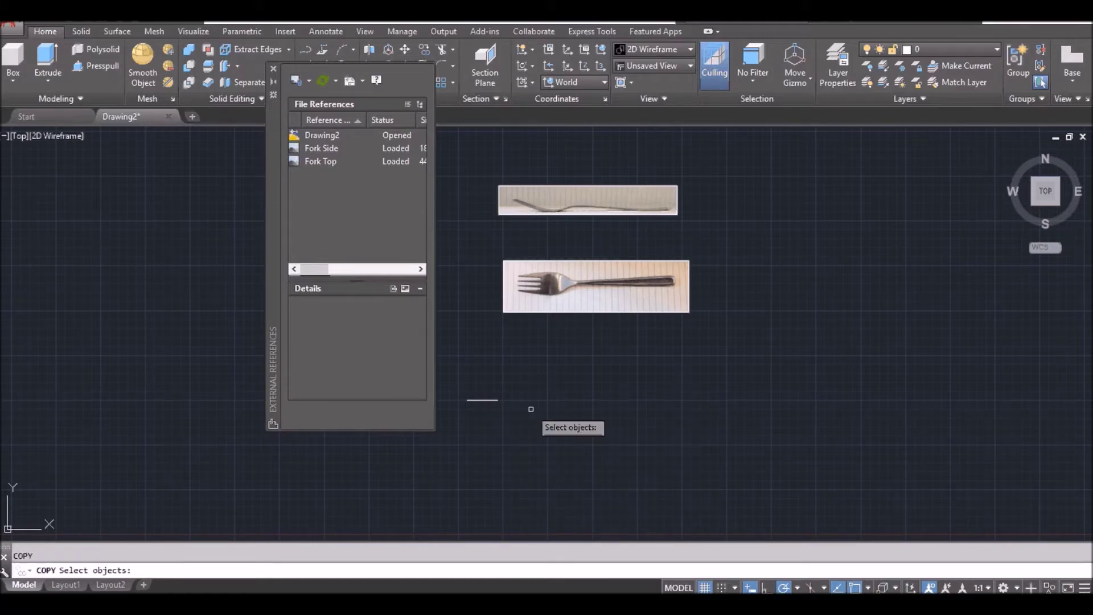
text(l)
key(Return)
key(Return)
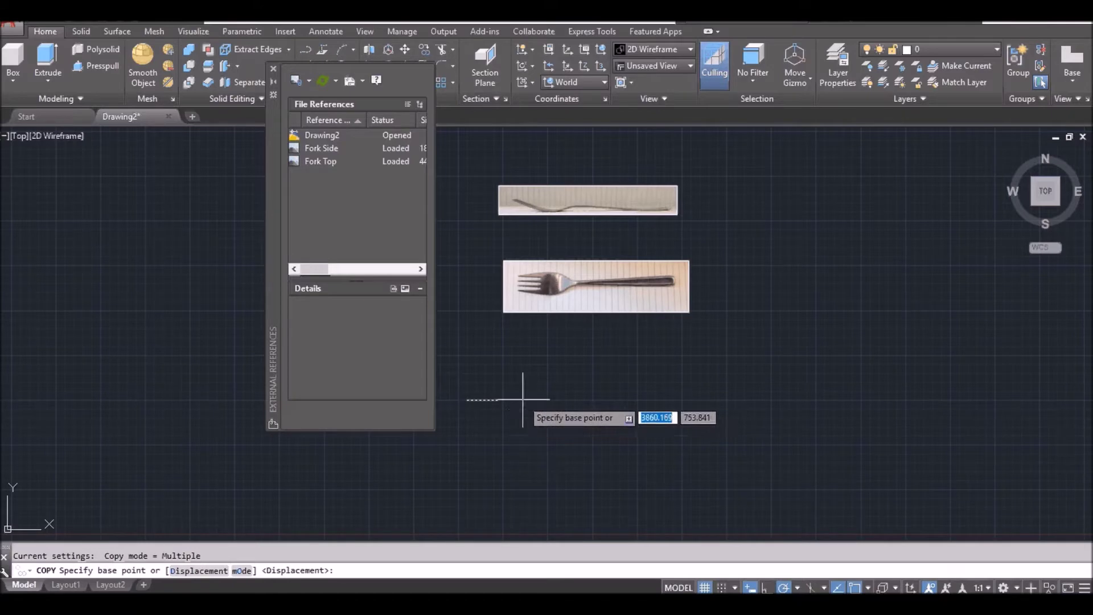
click(523, 400)
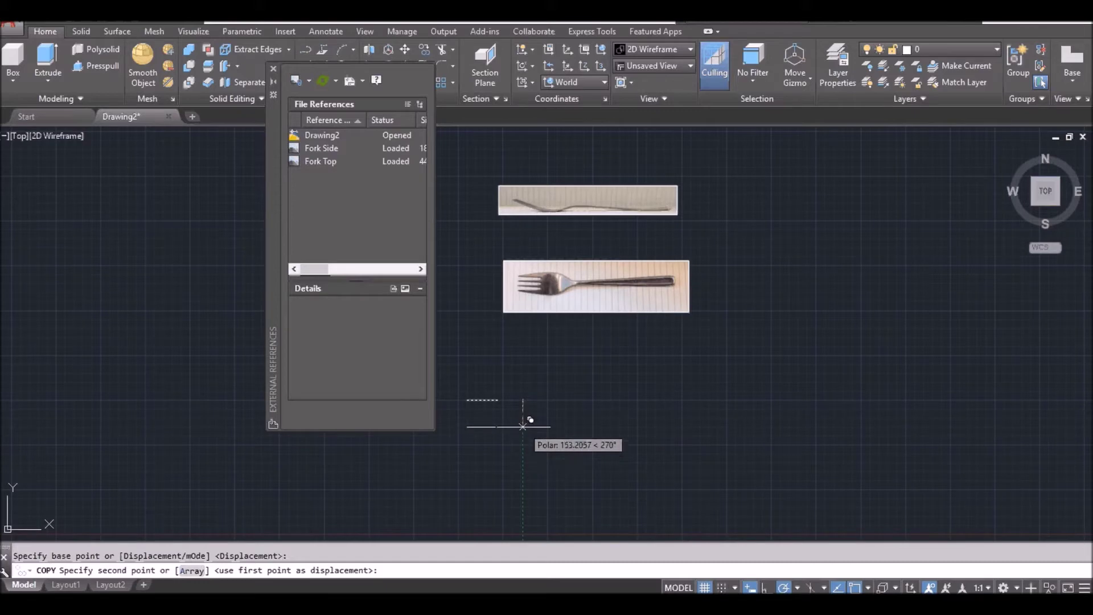
click(522, 426)
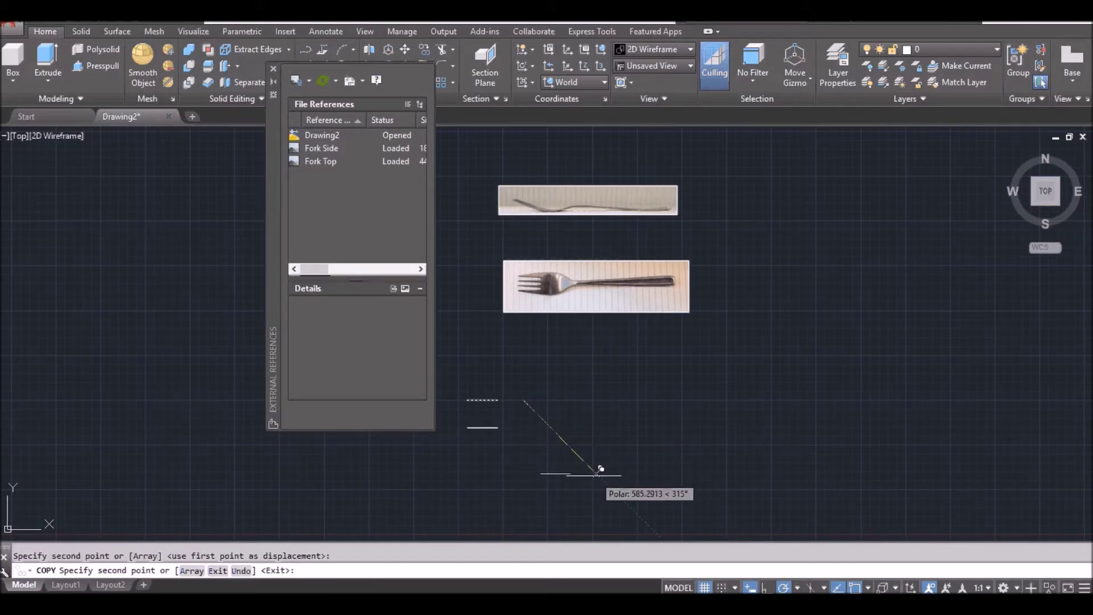
key(Return)
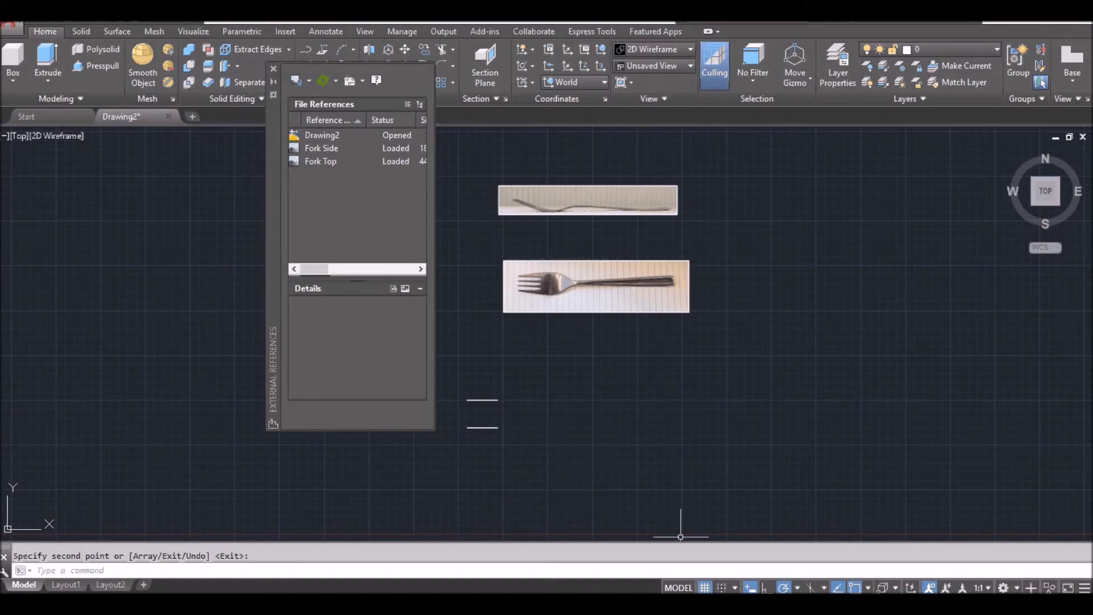
Study the Align source and destination point notes in Notepad alongside the fork images and the two lines in AutoCAD
key(alt+Tab)
double_click(62, 287)
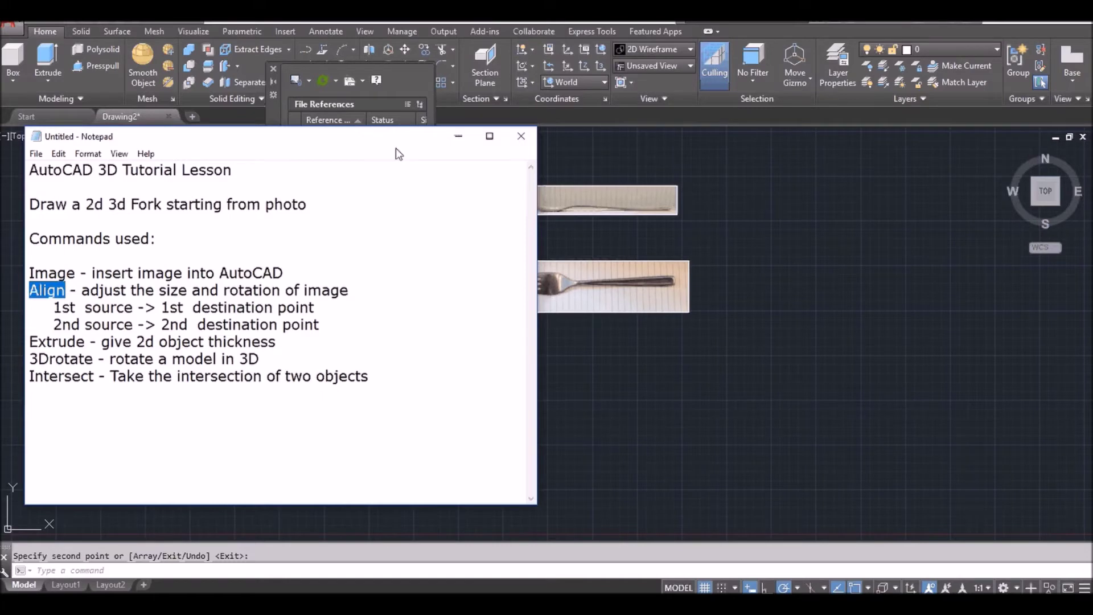
mouse_move(344, 141)
mouse_down()
mouse_move(869, 285)
mouse_move(906, 249)
mouse_up()
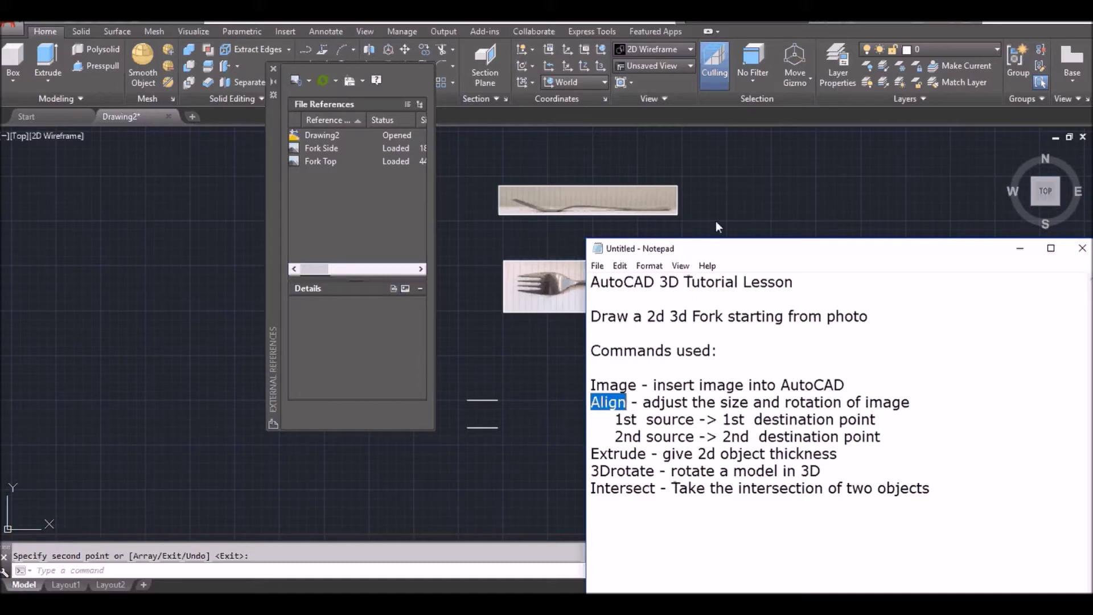
click(543, 242)
scroll(563, 268, up, 3)
scroll(562, 312, up, 2)
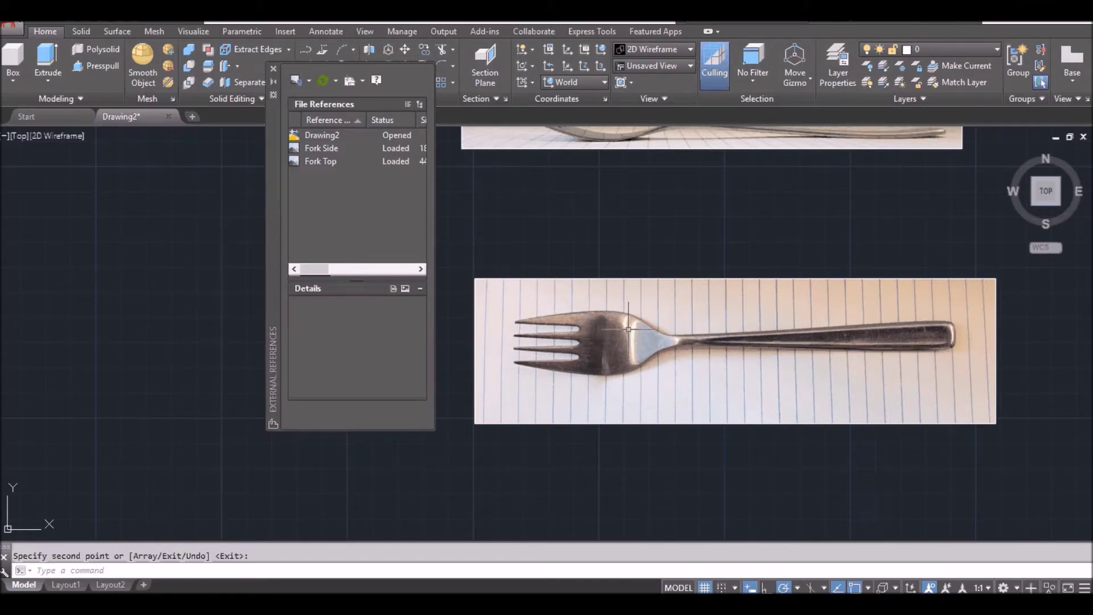
scroll(659, 281, down, 4)
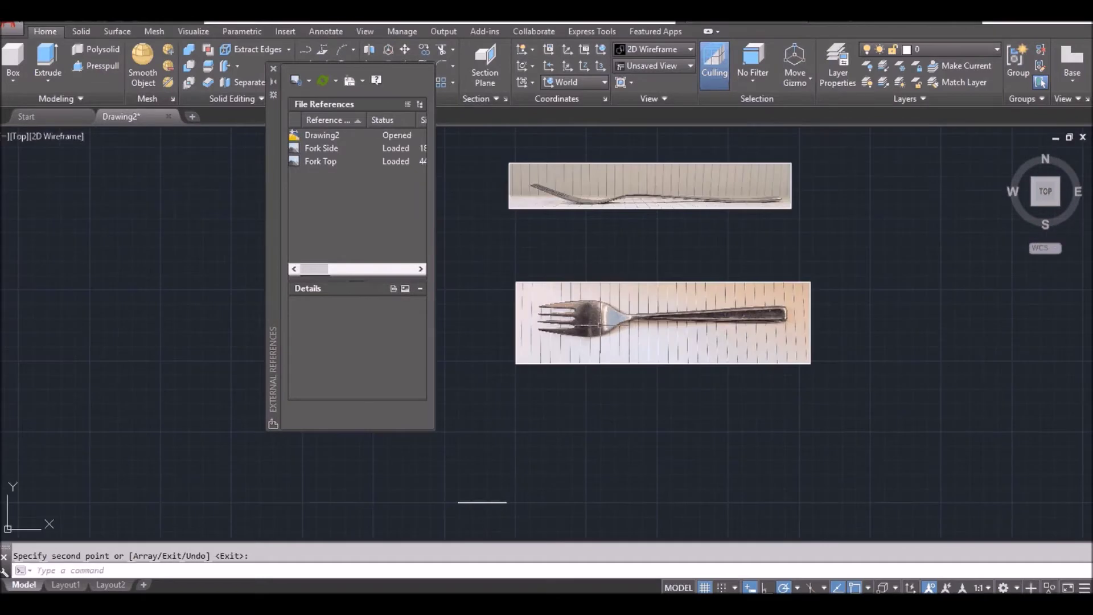
scroll(580, 169, down, 3)
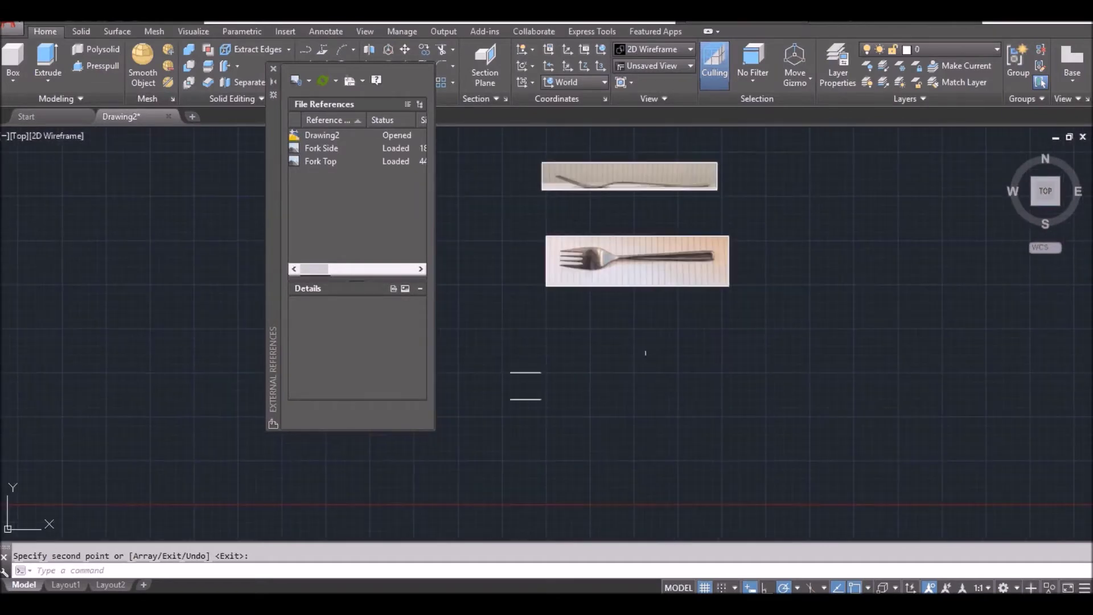
key(alt+Tab)
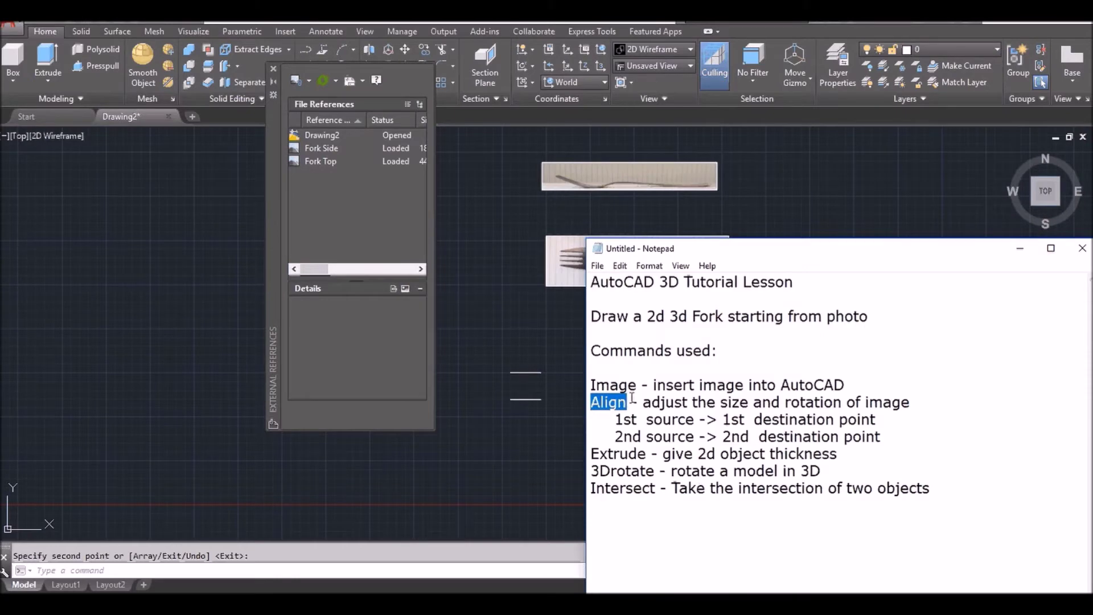
drag(898, 436, 615, 420)
drag(614, 421, 709, 419)
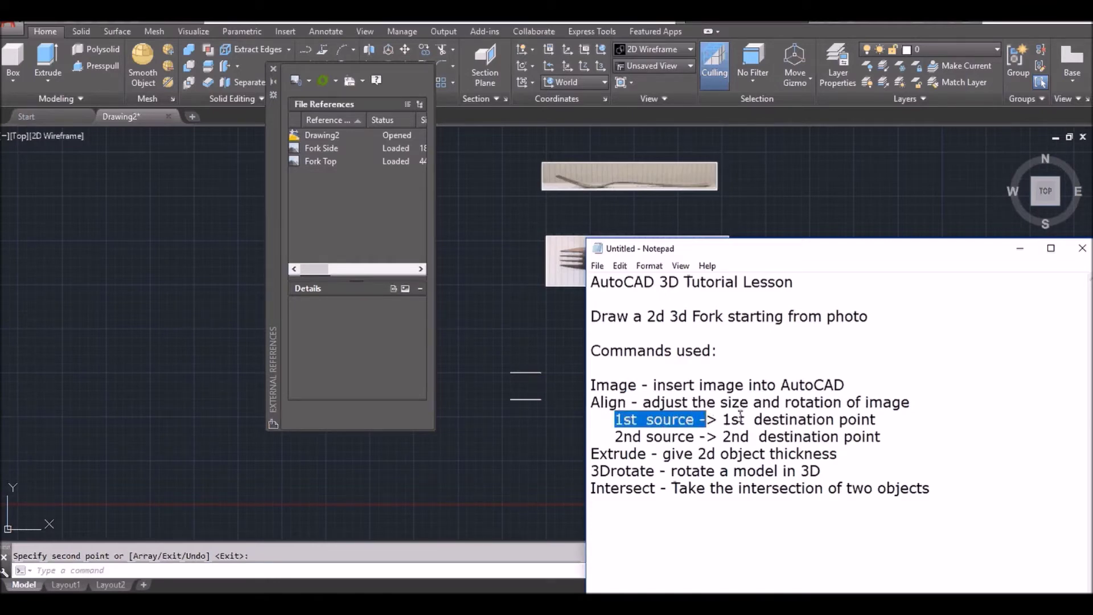
Review the note on the first source and destination points in Notepad, then return to the drawing in AutoCAD
drag(719, 420, 868, 410)
drag(718, 420, 876, 419)
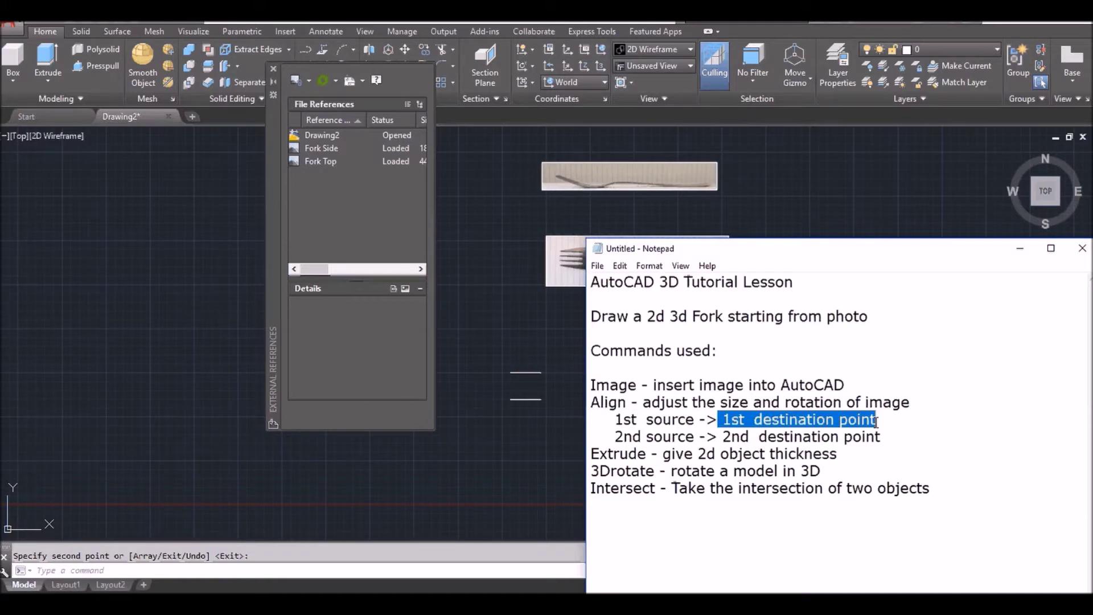
drag(760, 251, 839, 307)
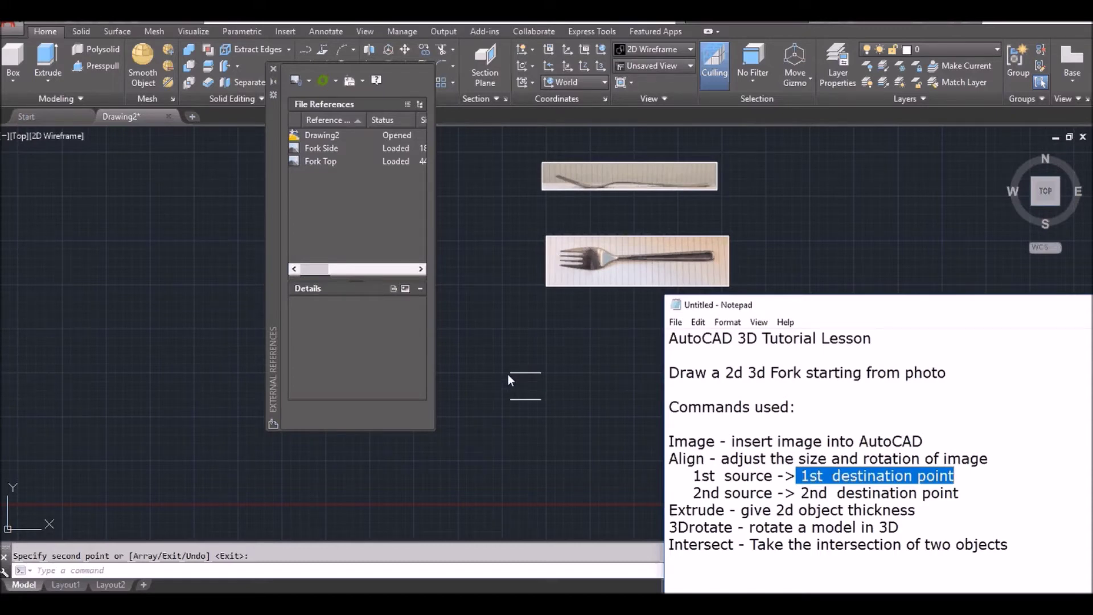
click(595, 313)
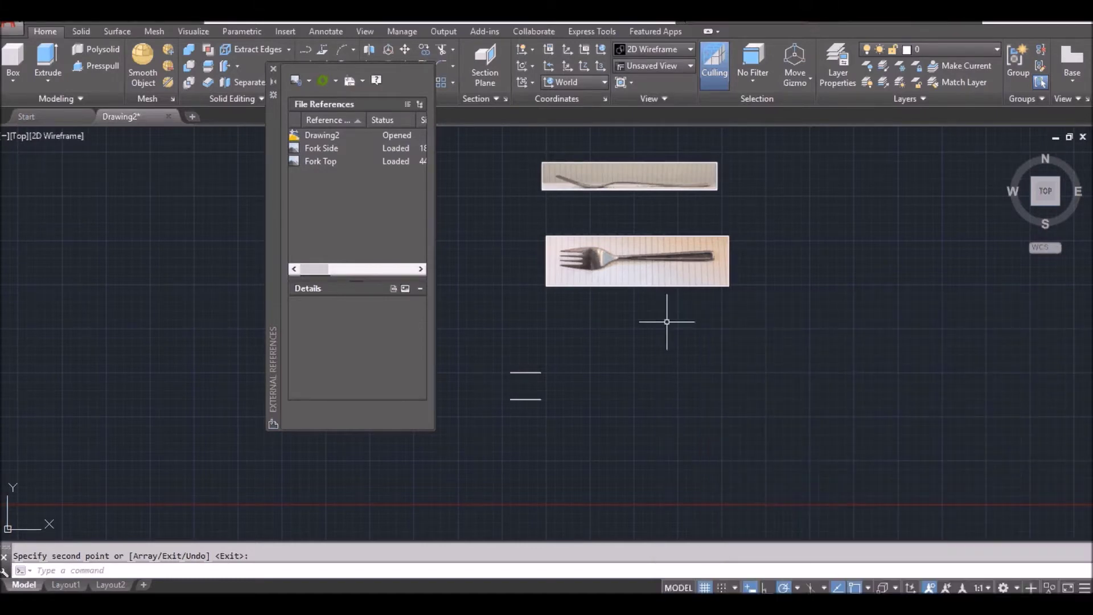
Start Align on the fork top image and match the midpoint between its tine tips to the left endpoint of the upper 170-unit line
text(AL)
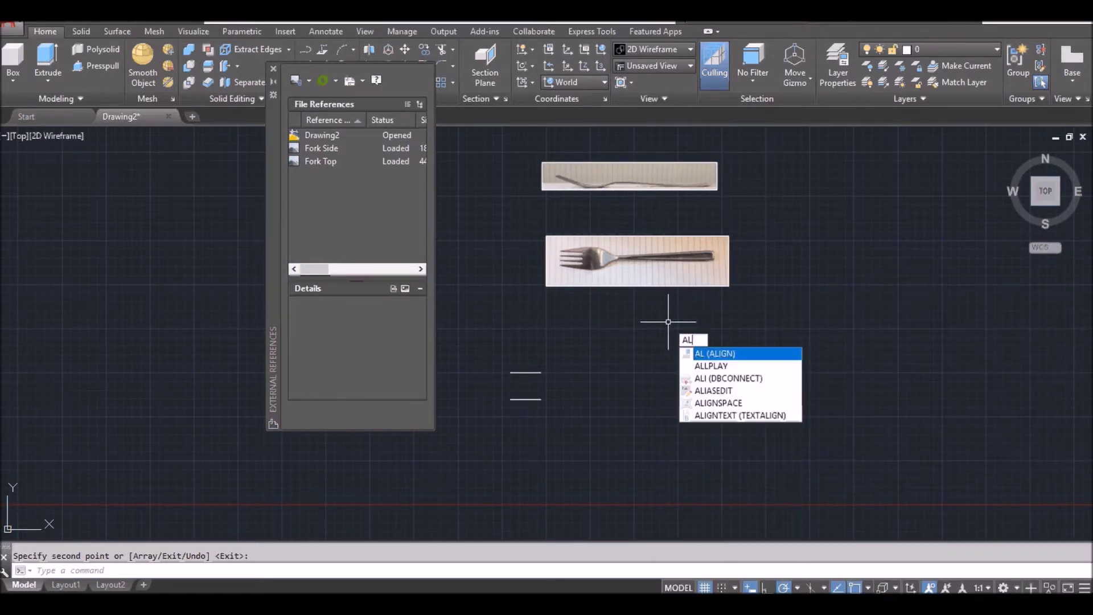
key(Return)
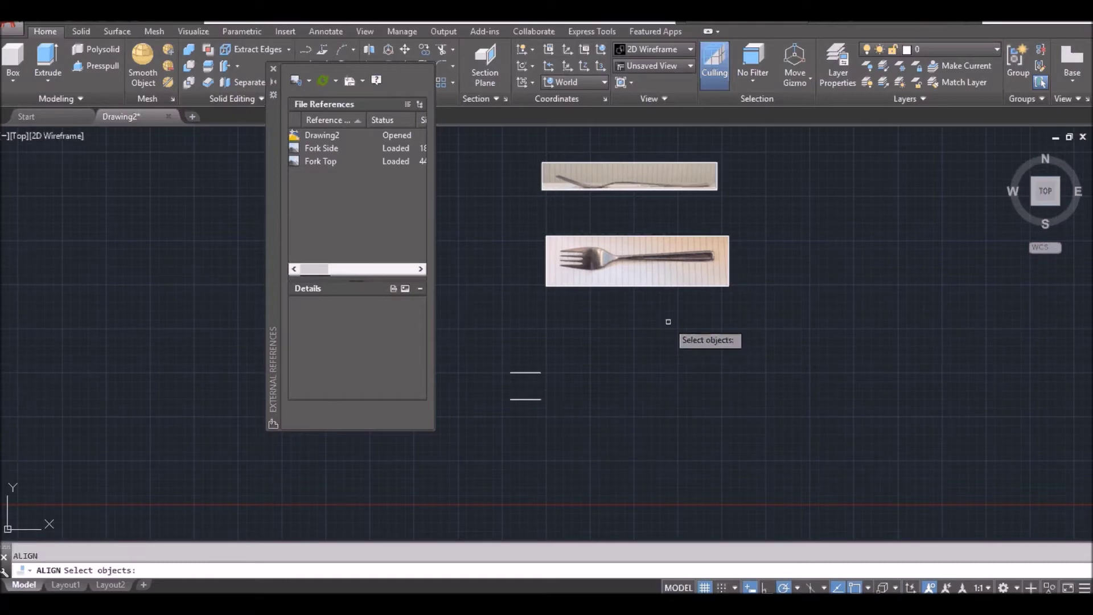
click(647, 272)
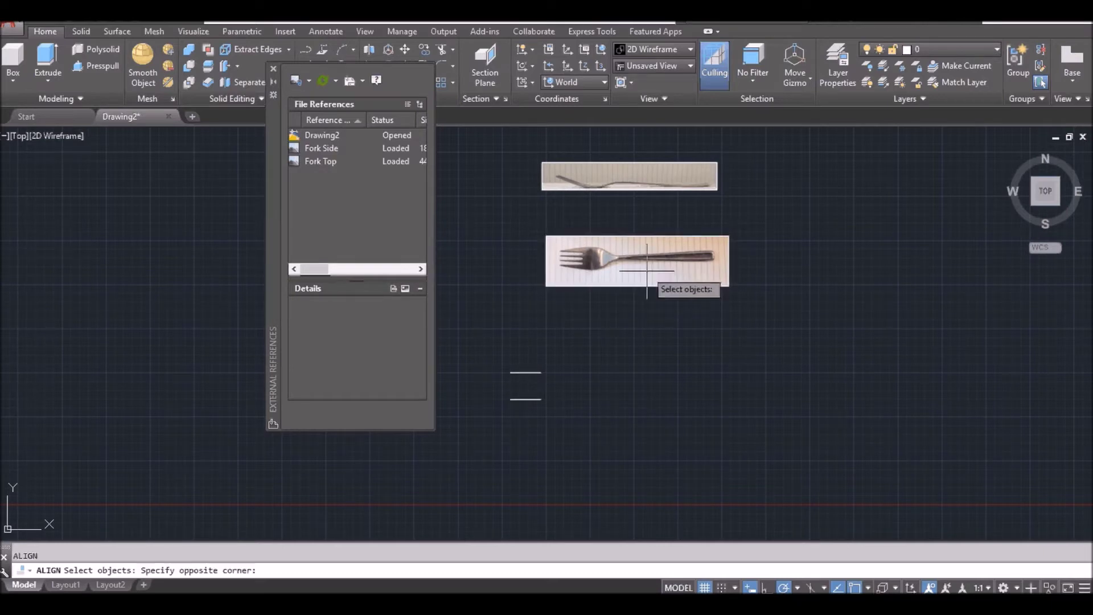
click(630, 249)
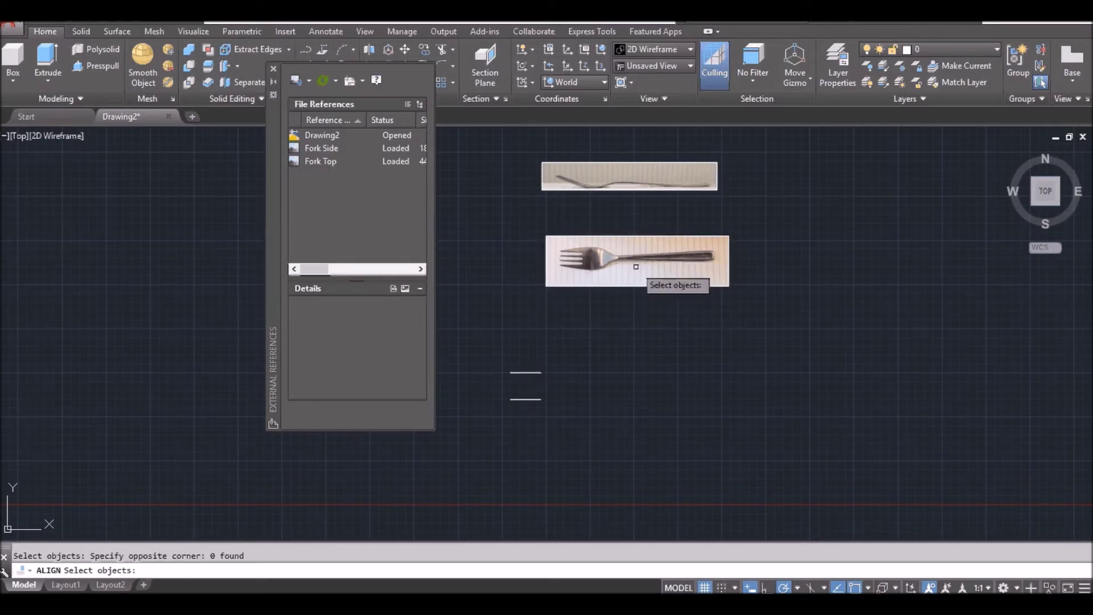
click(643, 283)
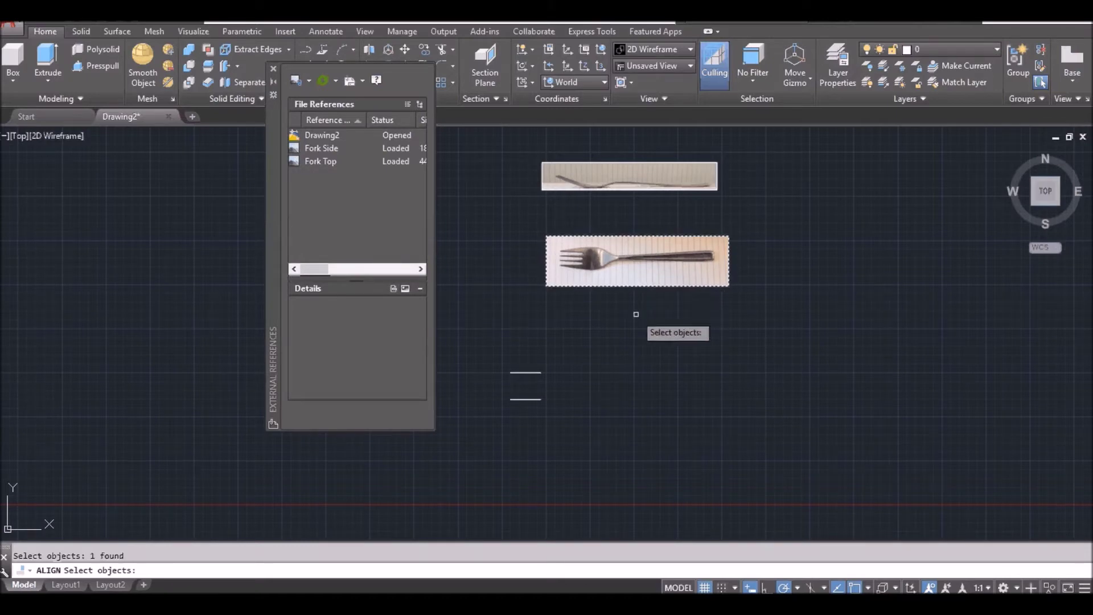
key(Return)
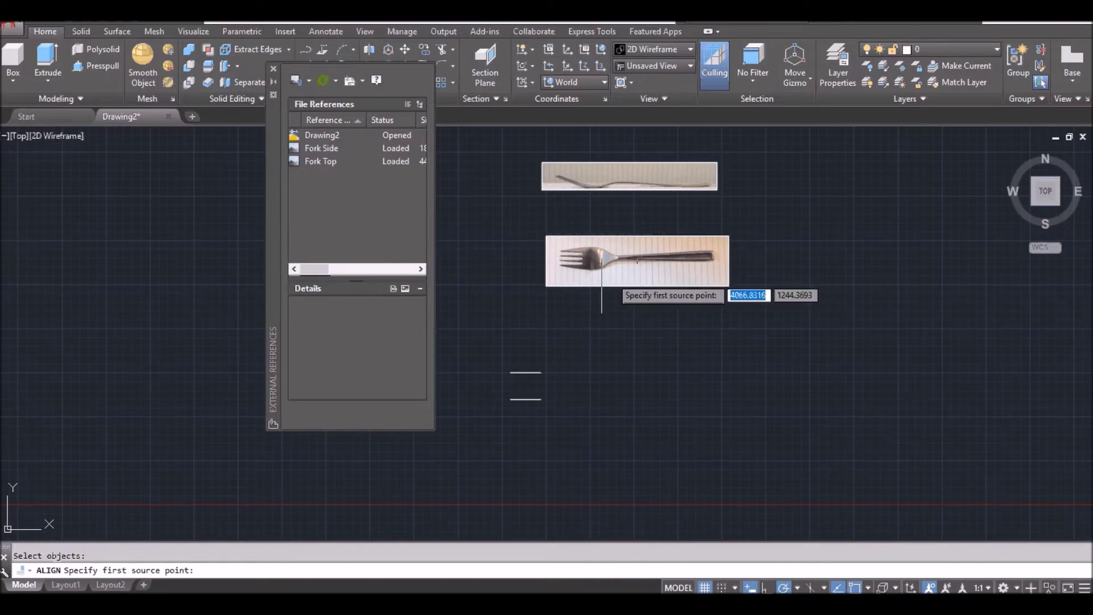
scroll(570, 266, up, 2)
scroll(569, 259, up, 6)
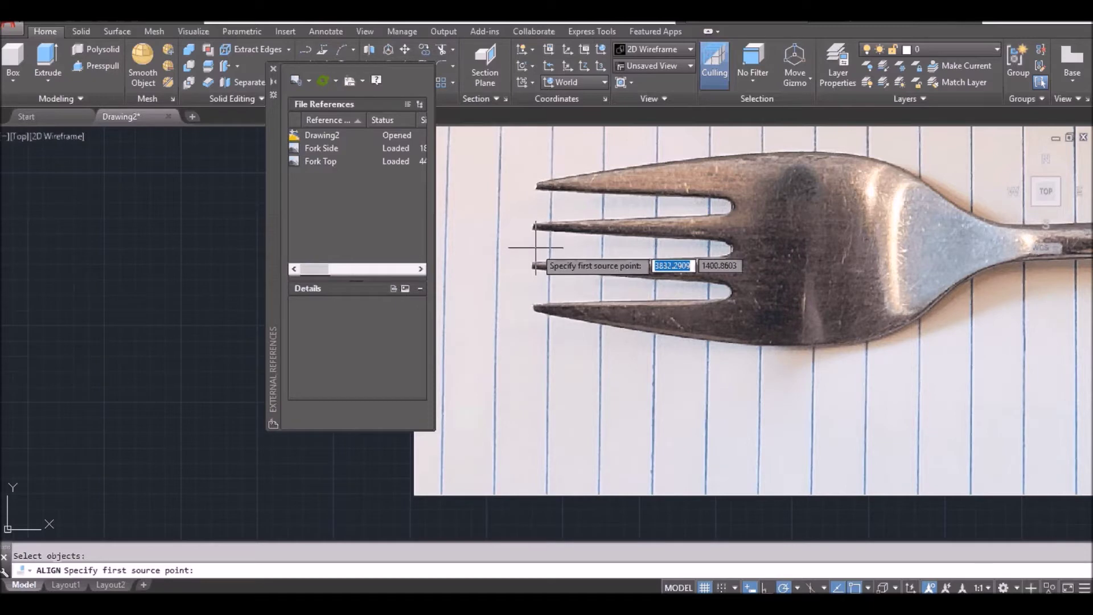
click(535, 247)
scroll(526, 371, down, 2)
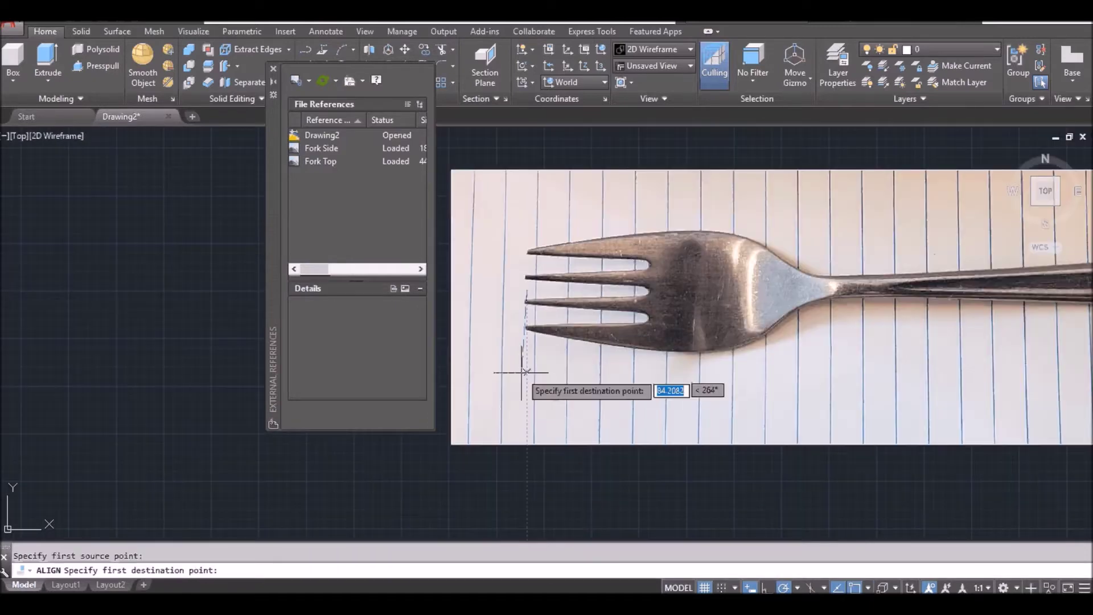
scroll(500, 426, down, 3)
middle_drag(485, 471, 527, 423)
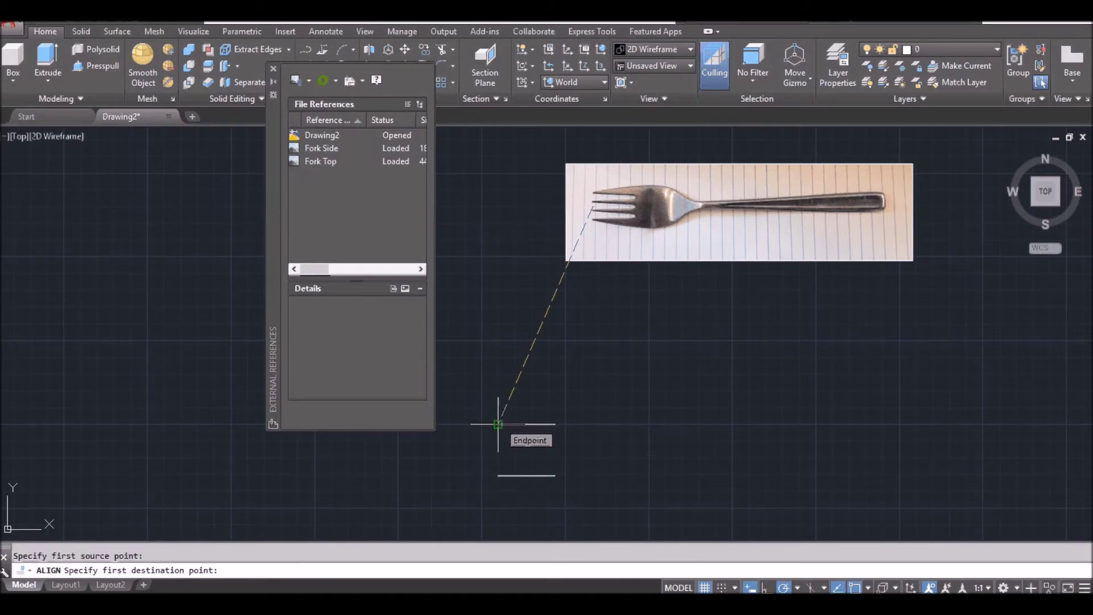
click(499, 424)
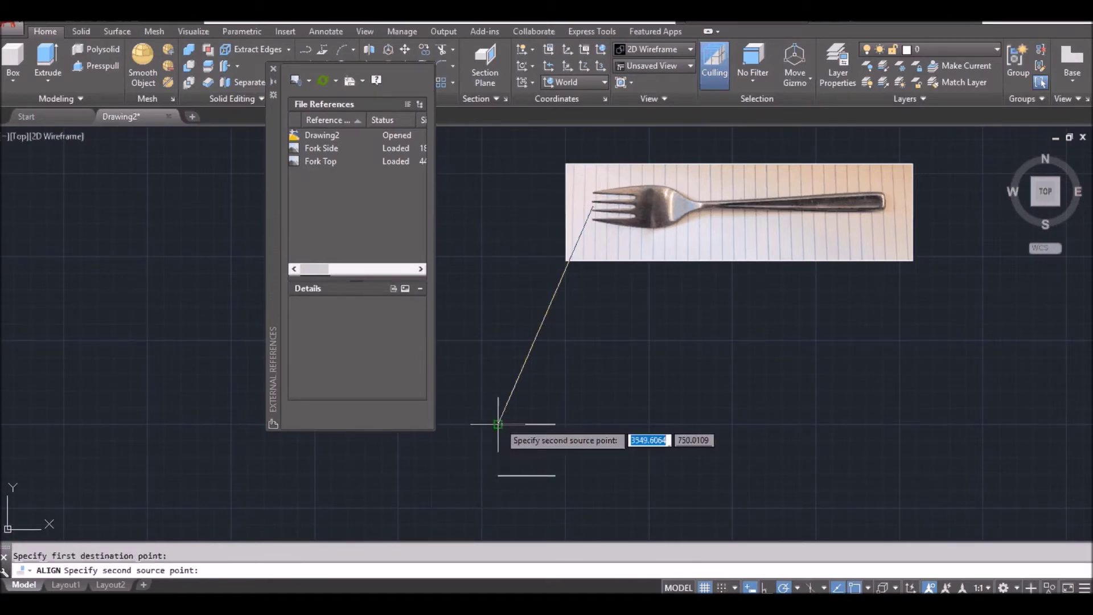
Match the fork's handle end to the upper line's right endpoint and scale the top image based on the alignment points
middle_drag(783, 229, 701, 297)
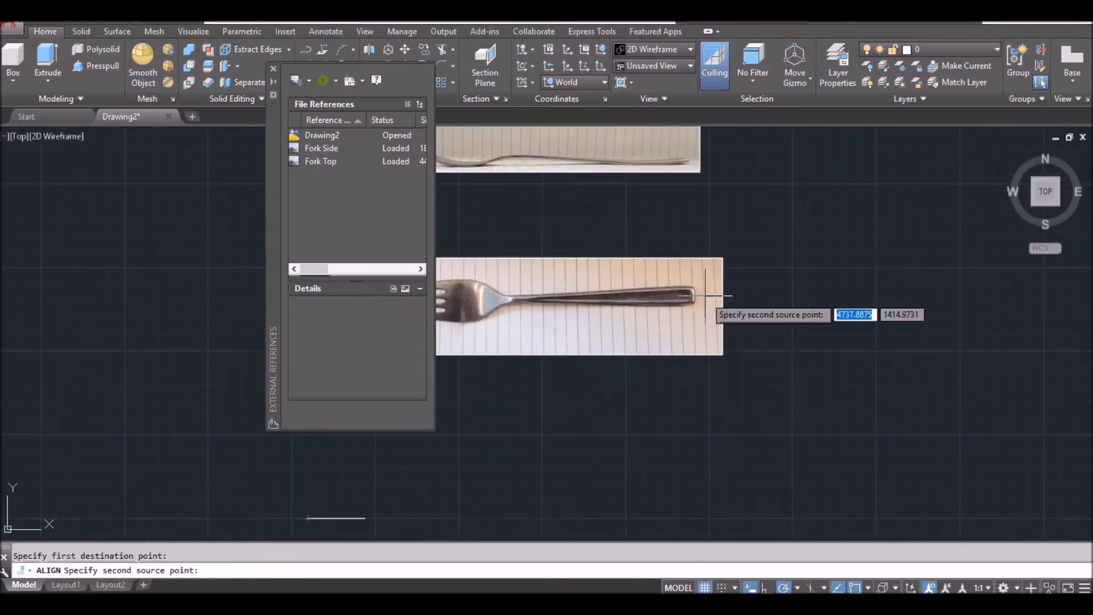
scroll(698, 295, up, 2)
scroll(695, 296, up, 2)
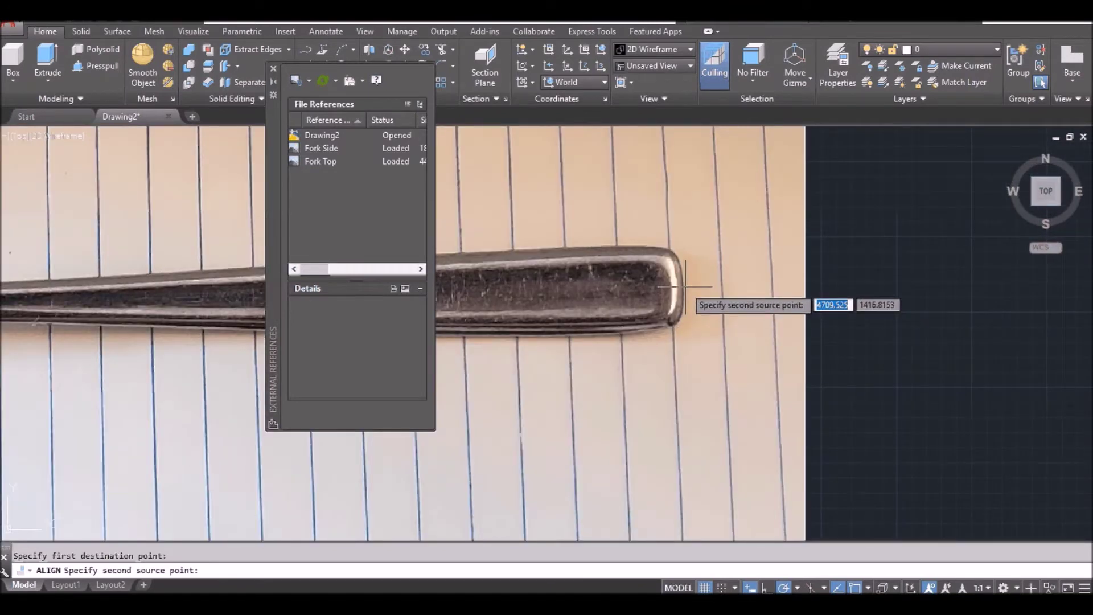
click(685, 287)
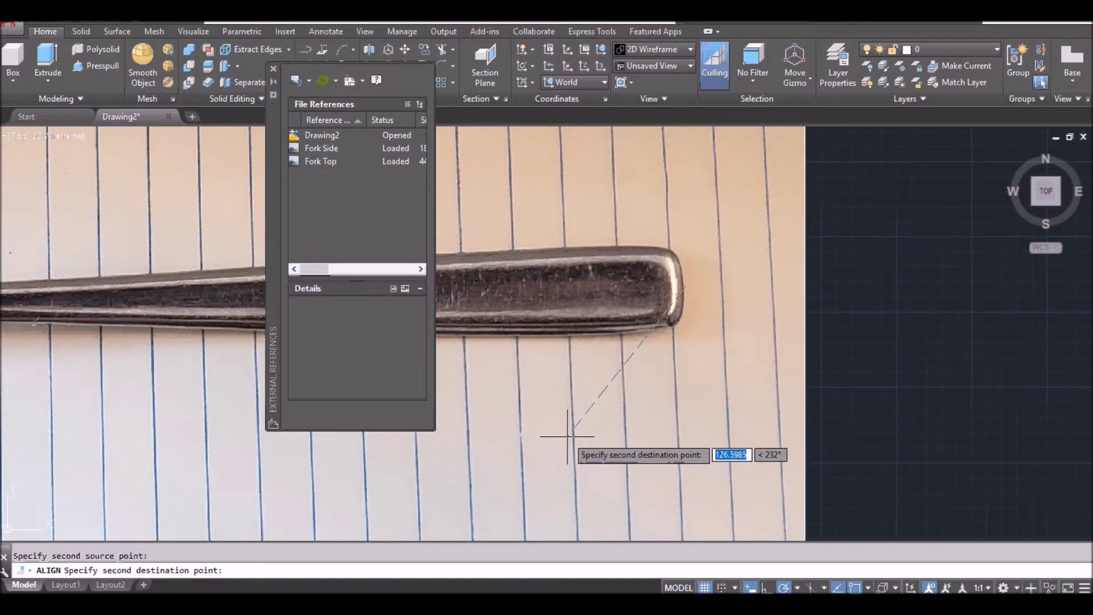
scroll(568, 436, down, 5)
middle_drag(552, 464, 644, 391)
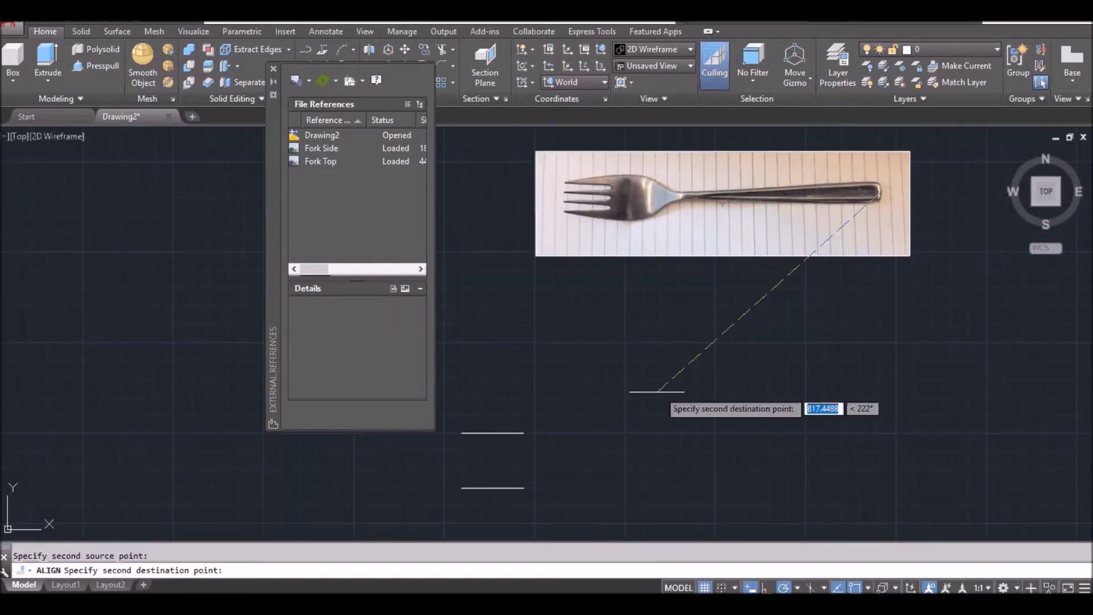
click(524, 433)
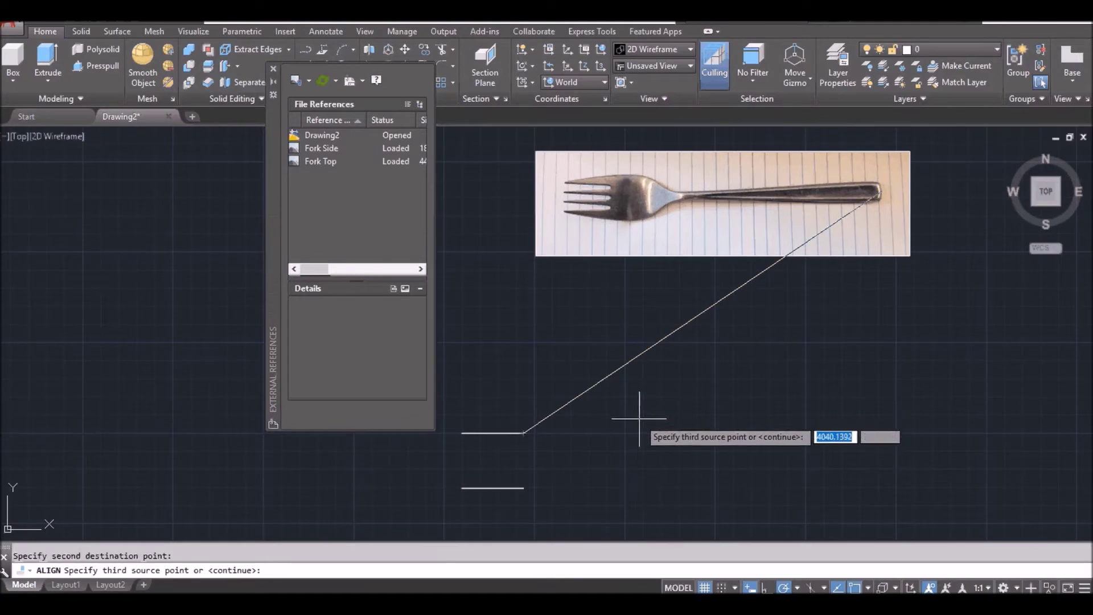
key(Return)
text(y)
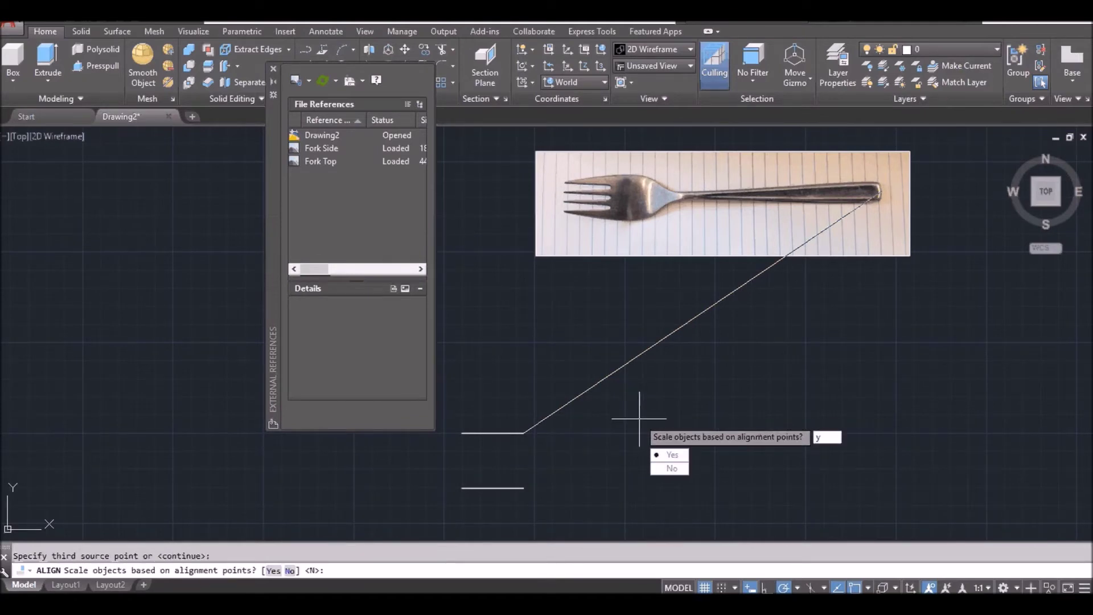
key(Return)
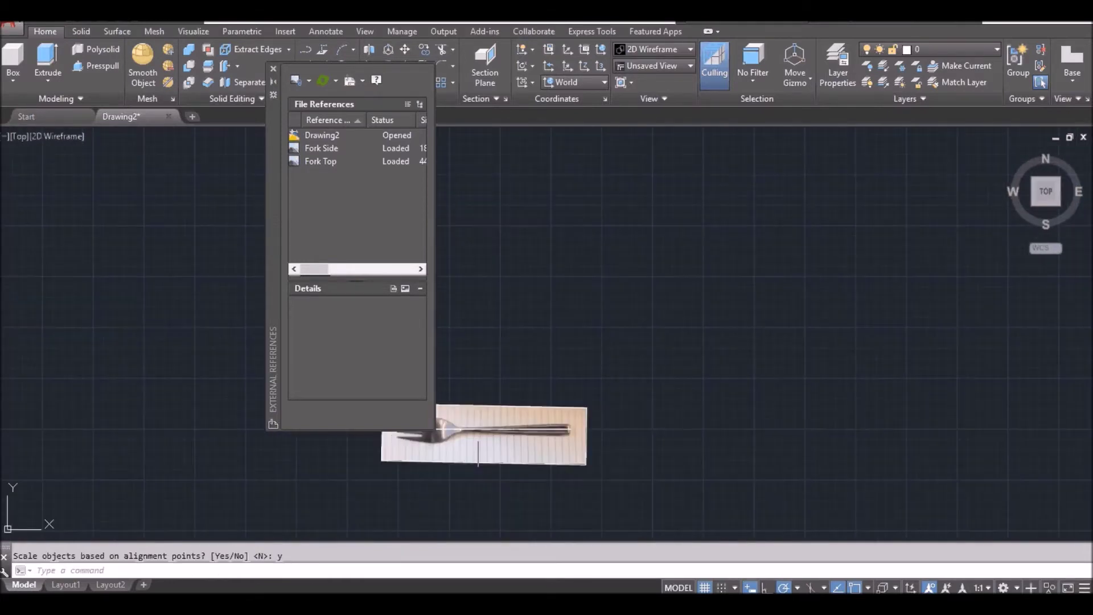
scroll(626, 430, up, 6)
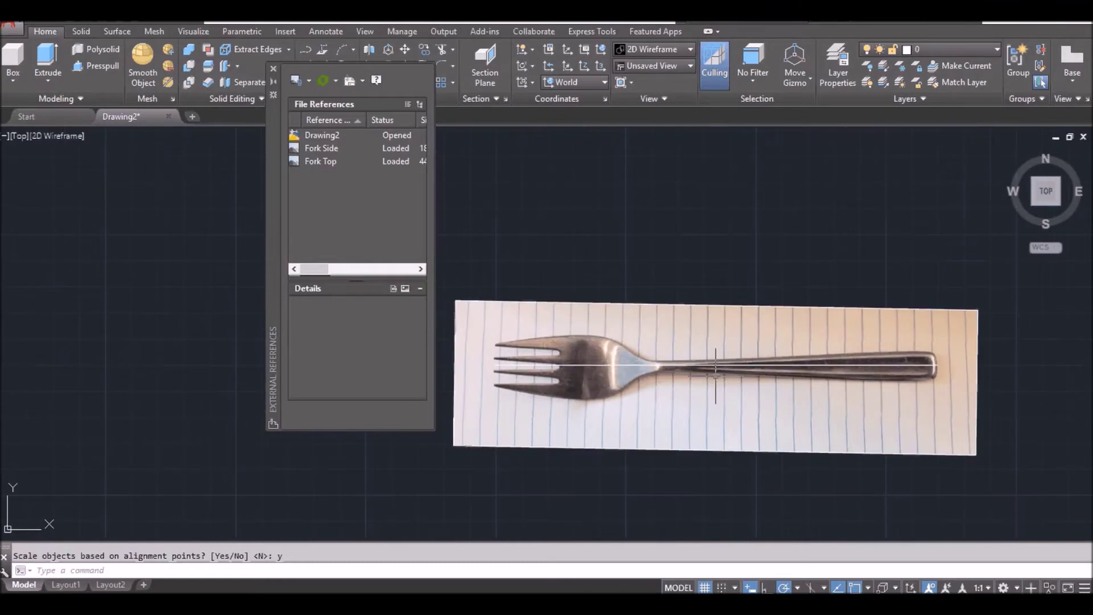
scroll(716, 373, up, 2)
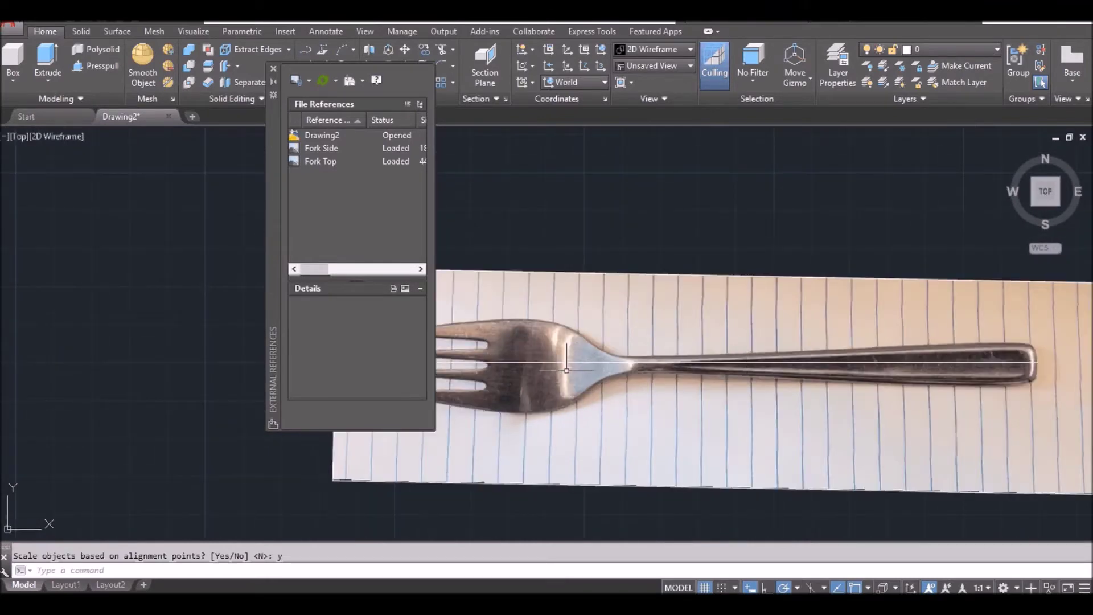
scroll(649, 388, up, 2)
mouse_move(642, 395)
middle_down()
mouse_move(786, 410)
mouse_move(439, 435)
middle_up()
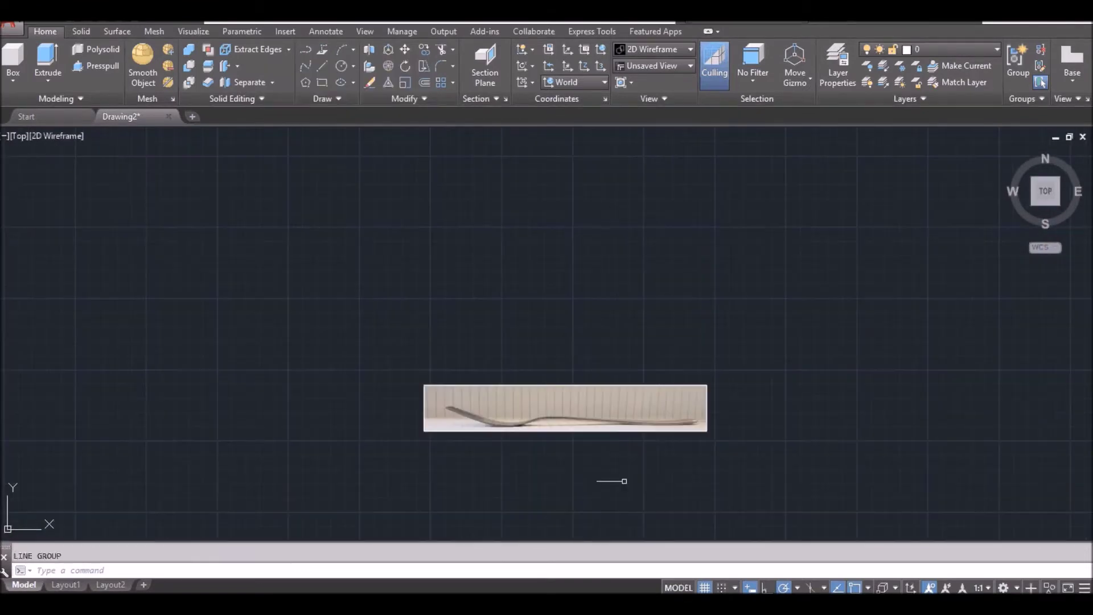
Draw a horizontal line about 889 units long near the side image's lower edge, from below the tine tips to below the handle end
middle_drag(625, 482, 618, 417)
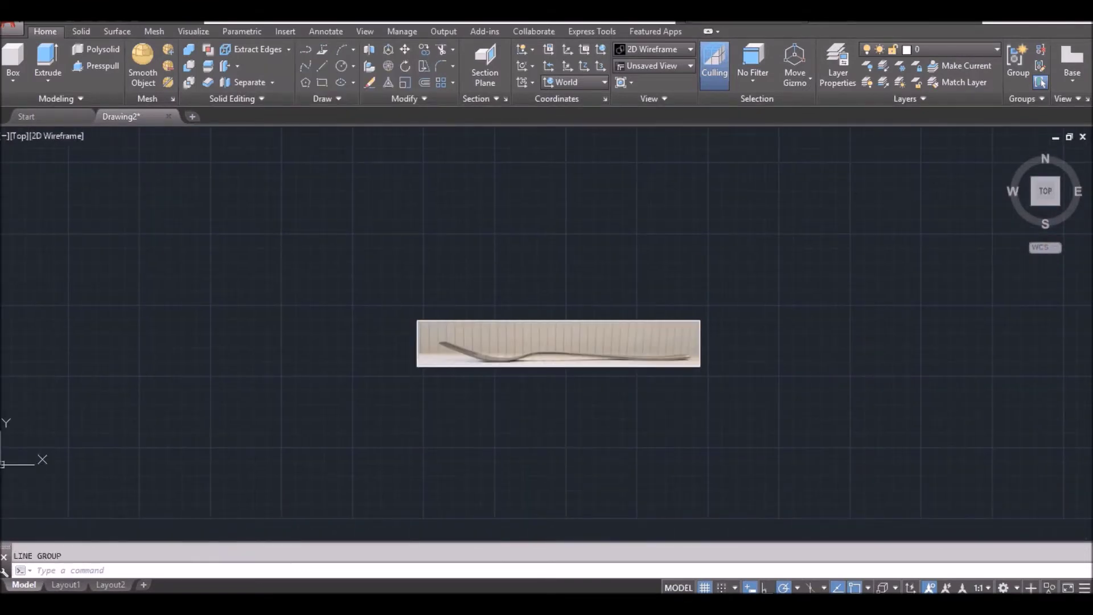
scroll(574, 371, up, 4)
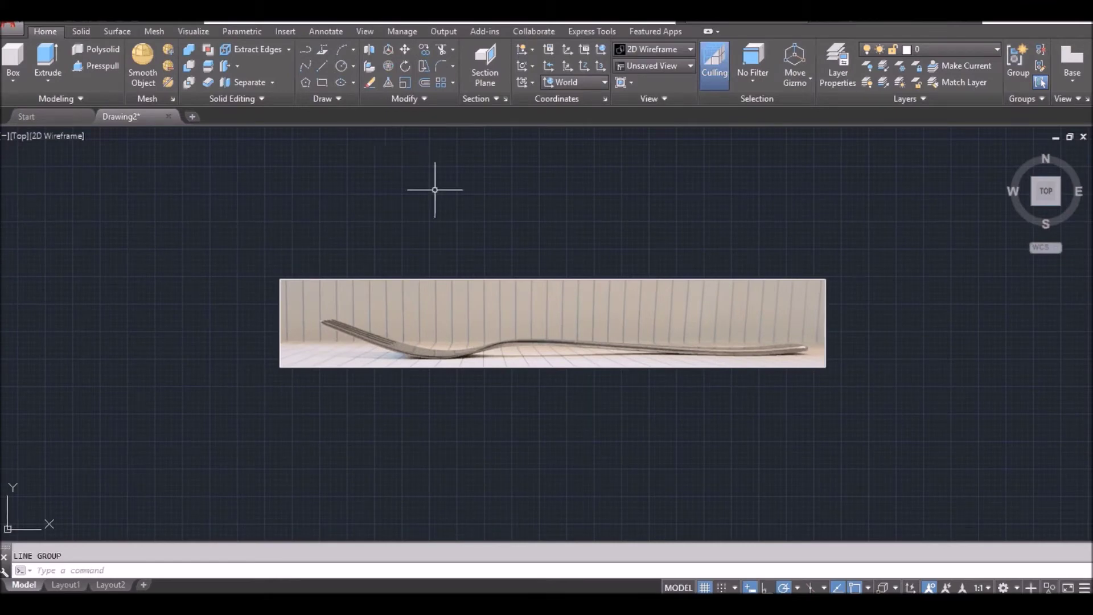
click(323, 67)
scroll(342, 389, up, 1)
scroll(336, 376, up, 1)
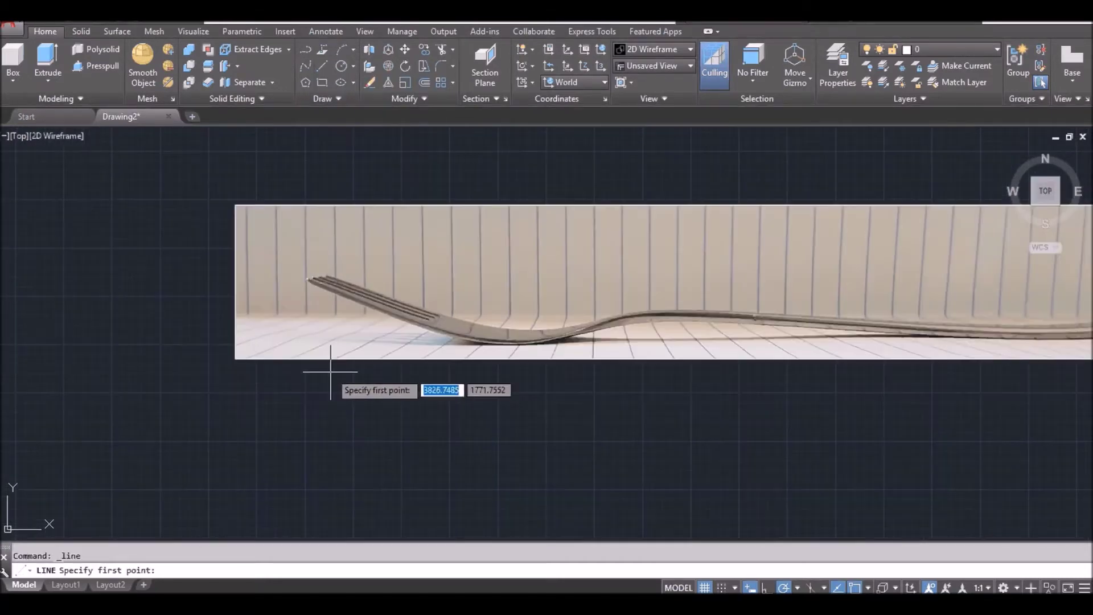
click(306, 351)
scroll(572, 351, down, 1)
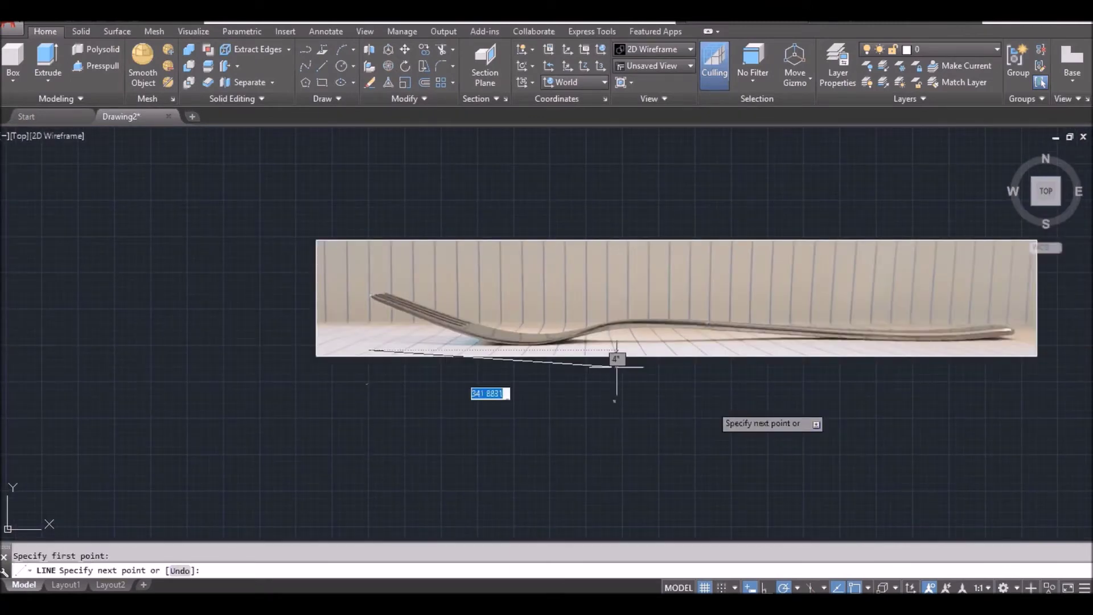
middle_drag(617, 367, 364, 377)
scroll(734, 356, up, 2)
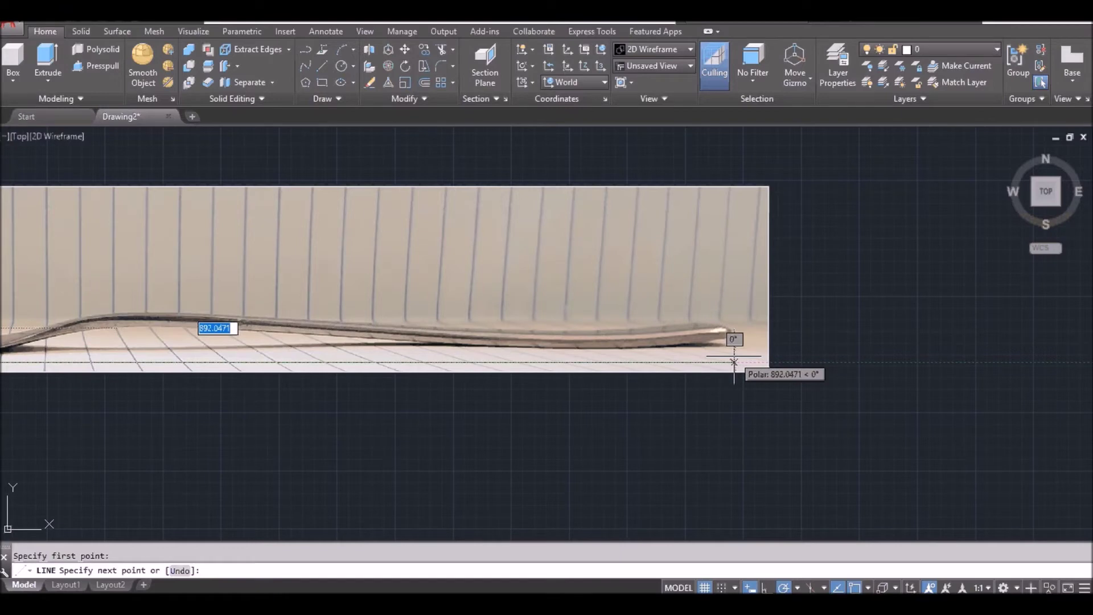
scroll(733, 362, up, 1)
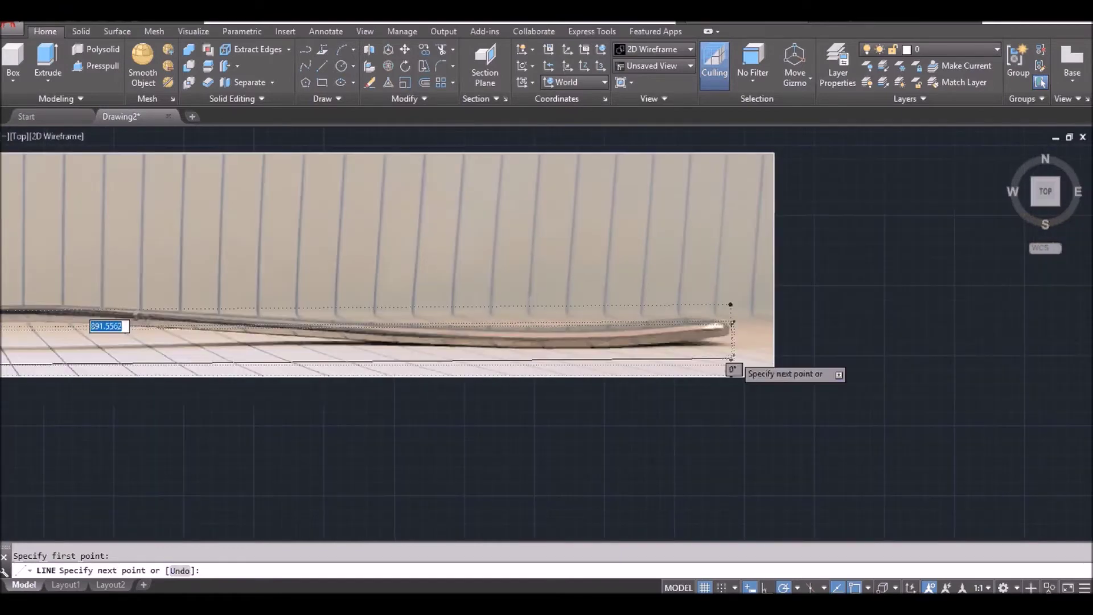
scroll(732, 359, up, 1)
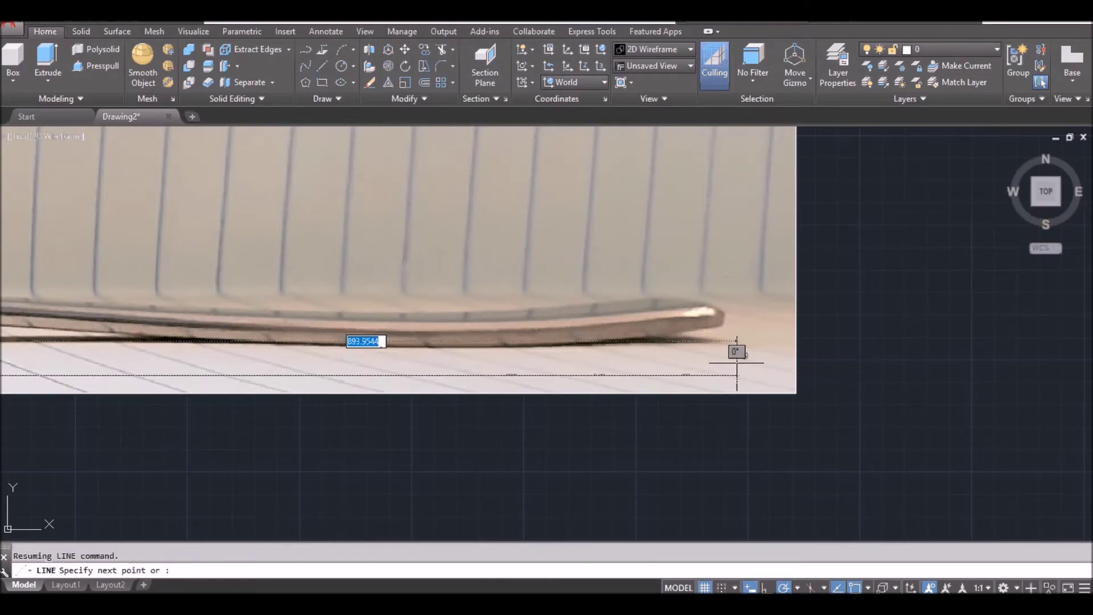
key(F8)
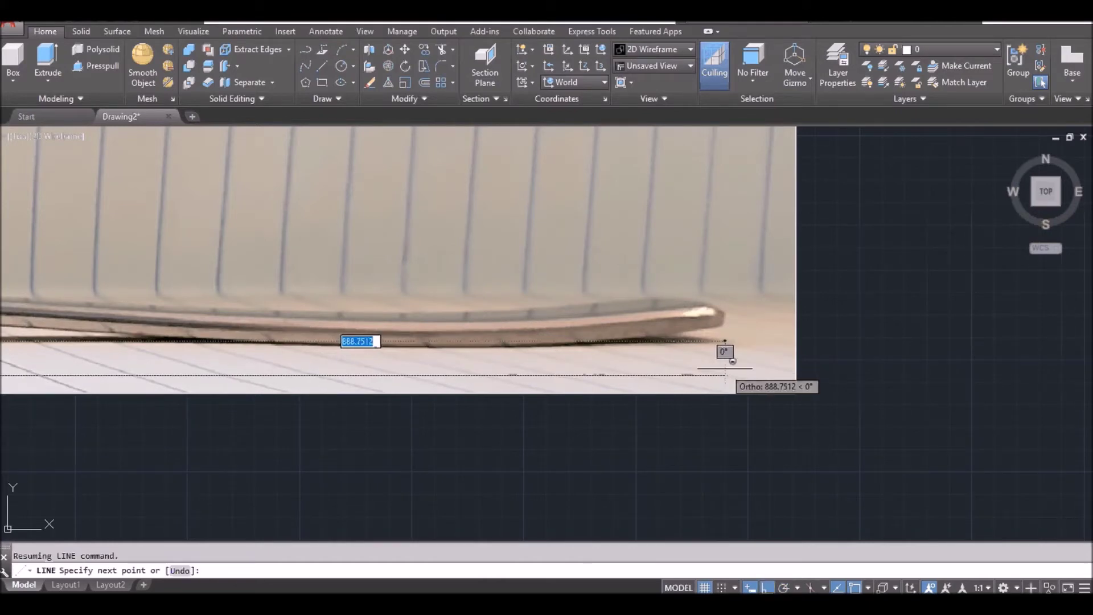
click(725, 375)
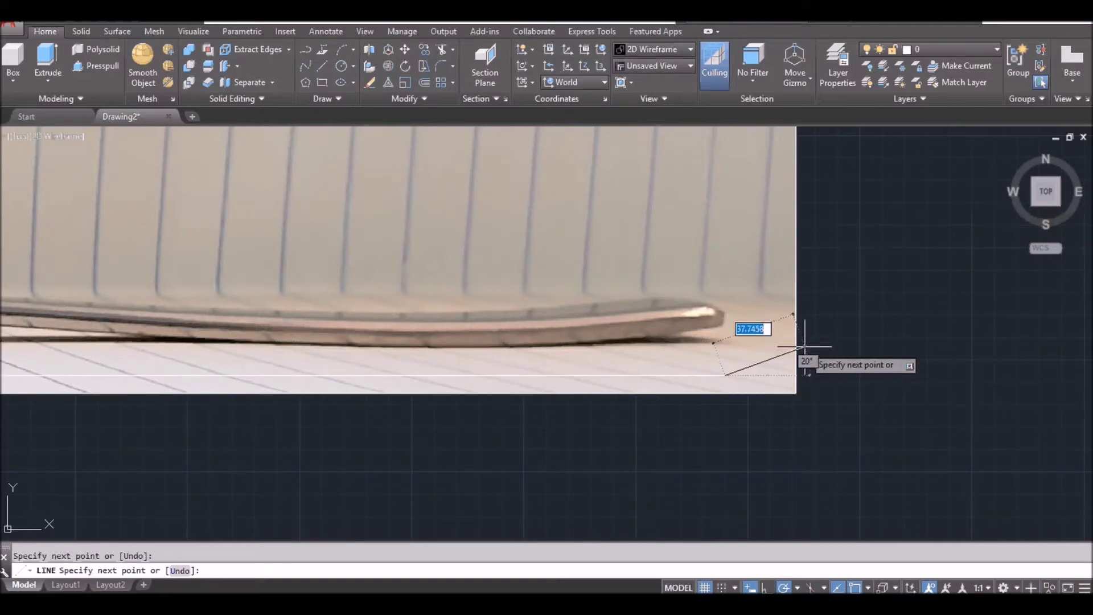
key(Return)
scroll(690, 455, down, 1)
scroll(547, 436, down, 3)
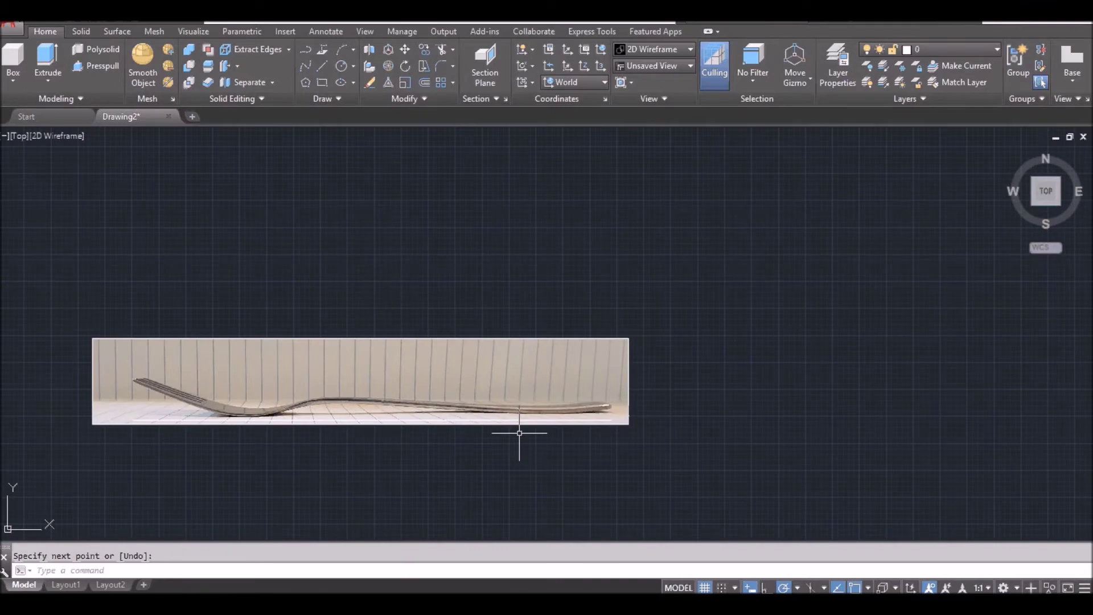
middle_drag(520, 433, 586, 397)
key(Escape)
Start Align on the fork side image and match the left end of its drawn baseline to the lower 170-unit line's left endpoint
scroll(495, 391, up, 1)
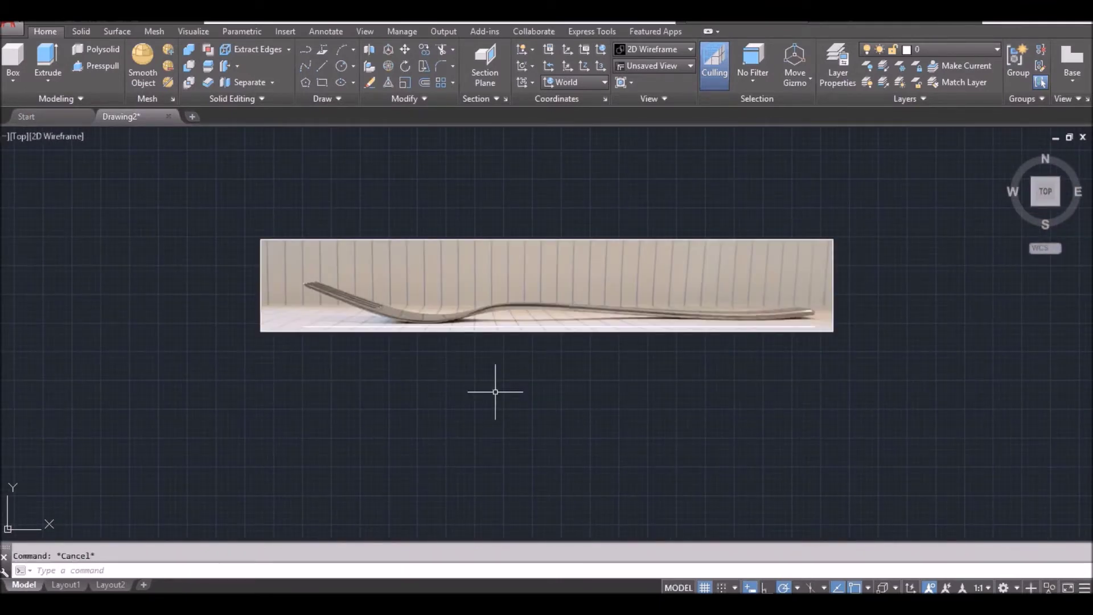
text(AL)
key(Return)
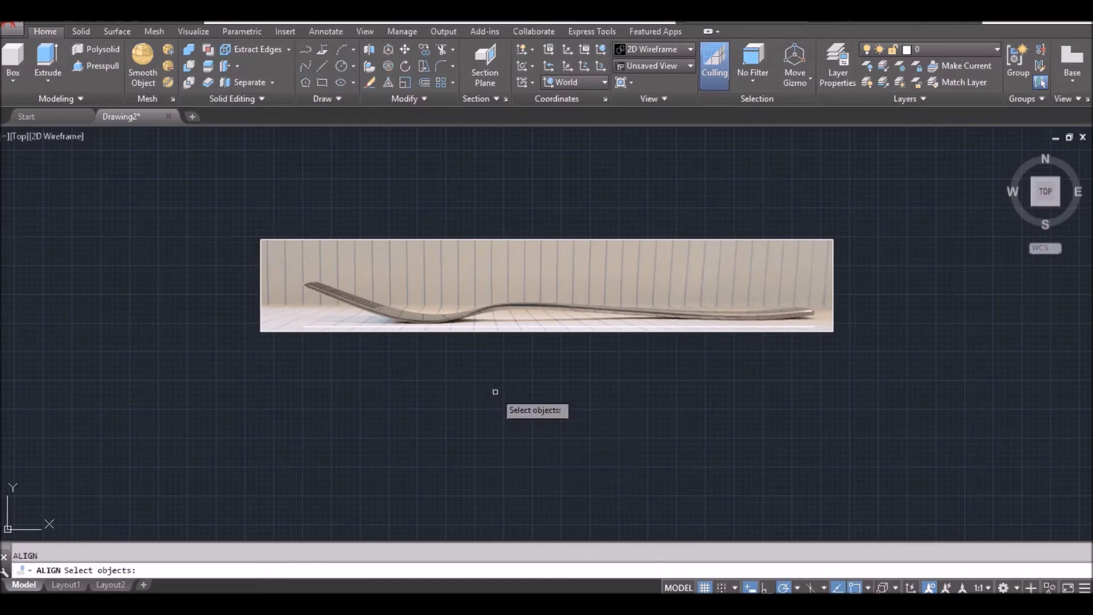
click(524, 334)
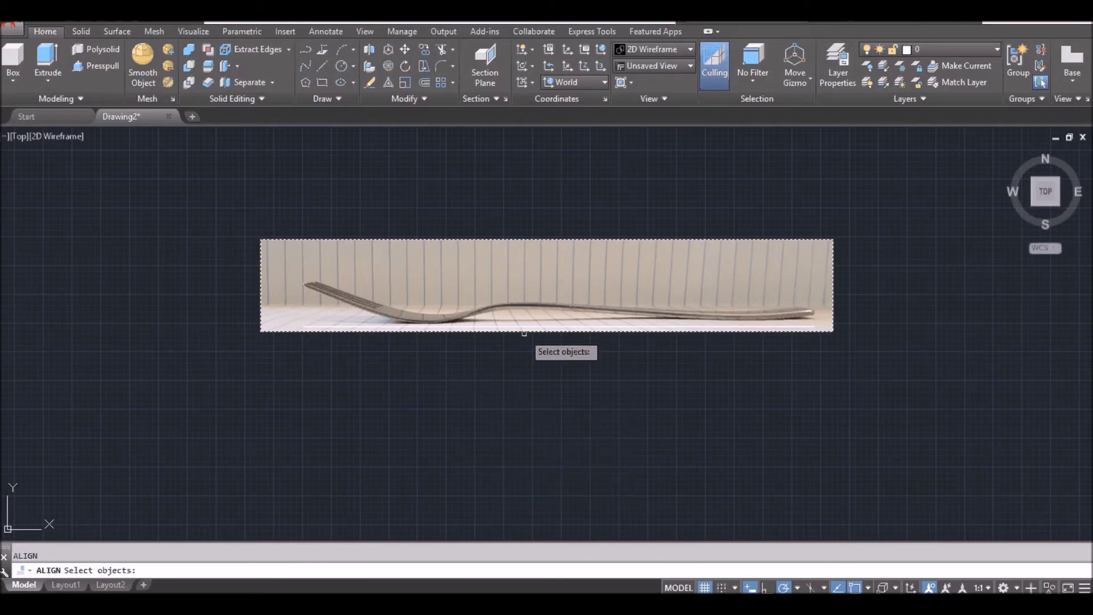
key(Return)
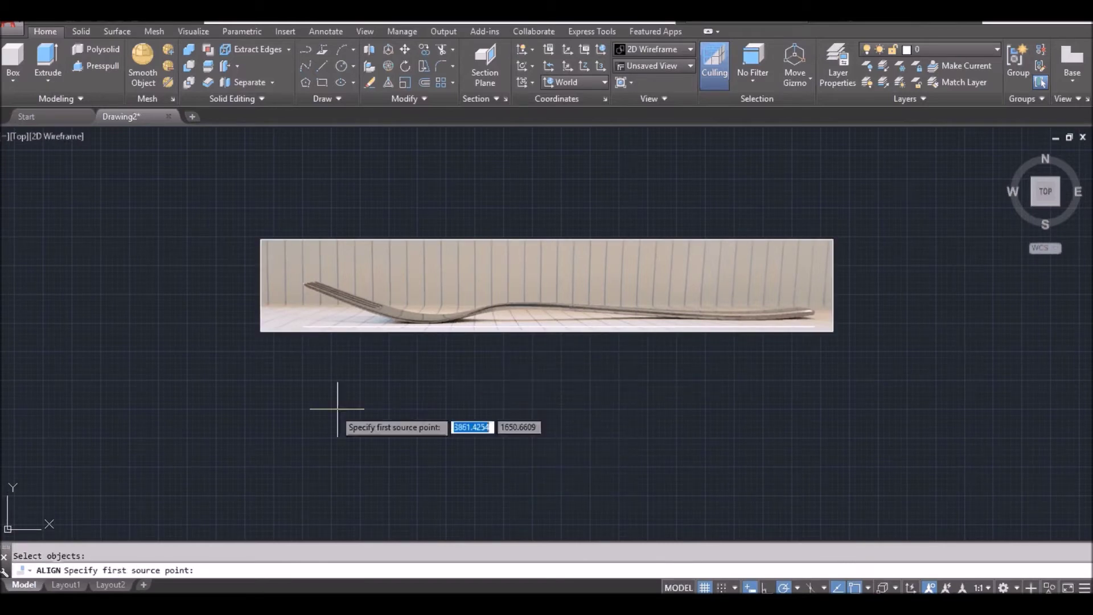
click(304, 322)
scroll(361, 454, down, 1)
scroll(410, 456, down, 3)
middle_drag(464, 462, 540, 265)
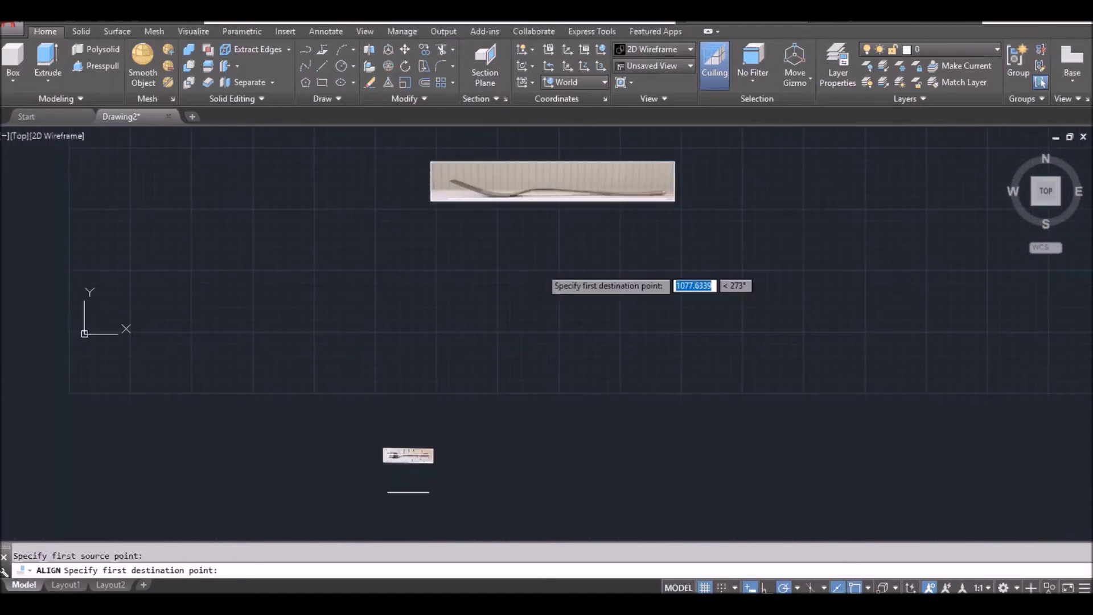
click(377, 491)
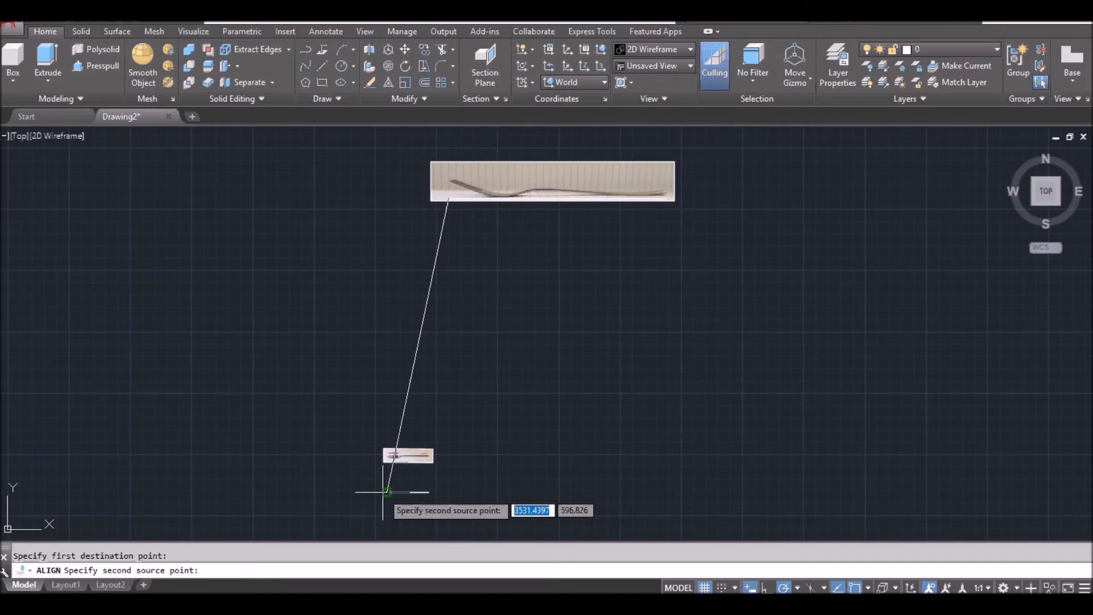
Match the baseline's right end to the lower reference line's right endpoint and scale the side image based on the alignment points
click(667, 199)
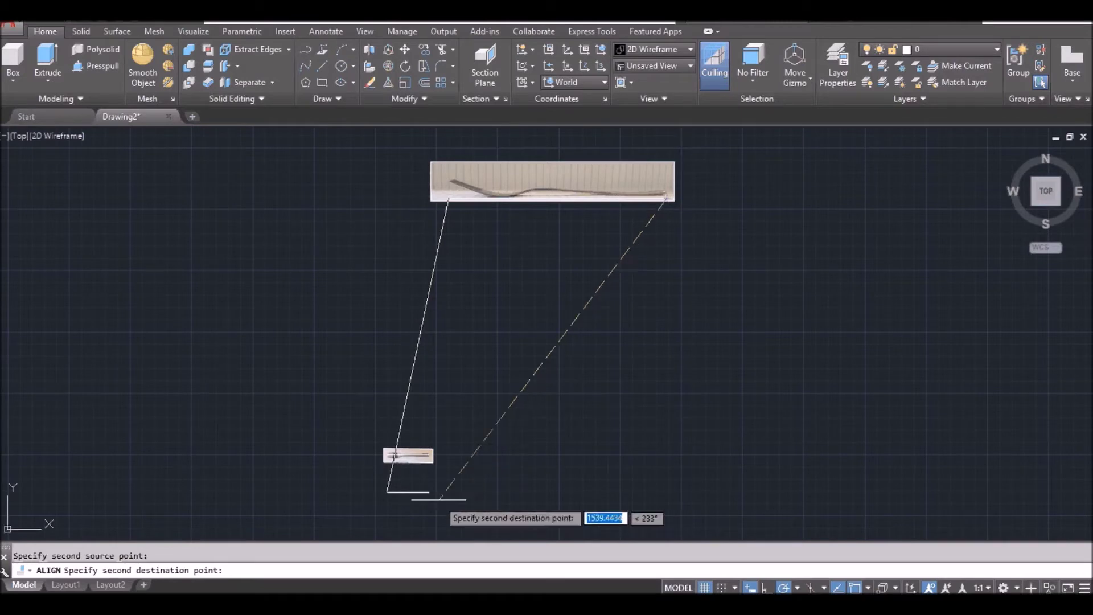
click(430, 491)
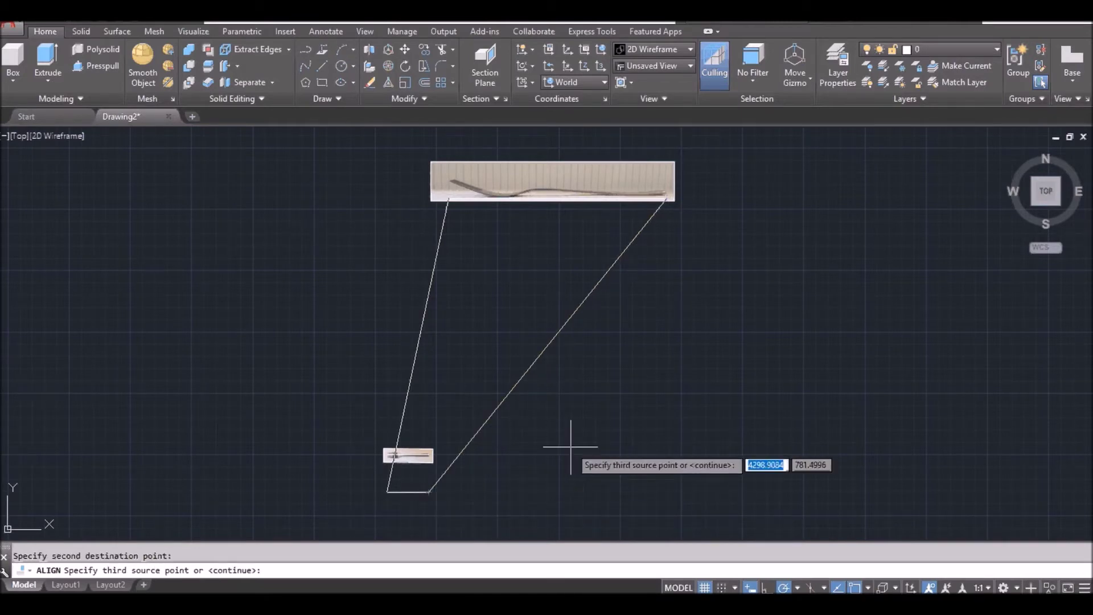
key(Return)
text(y)
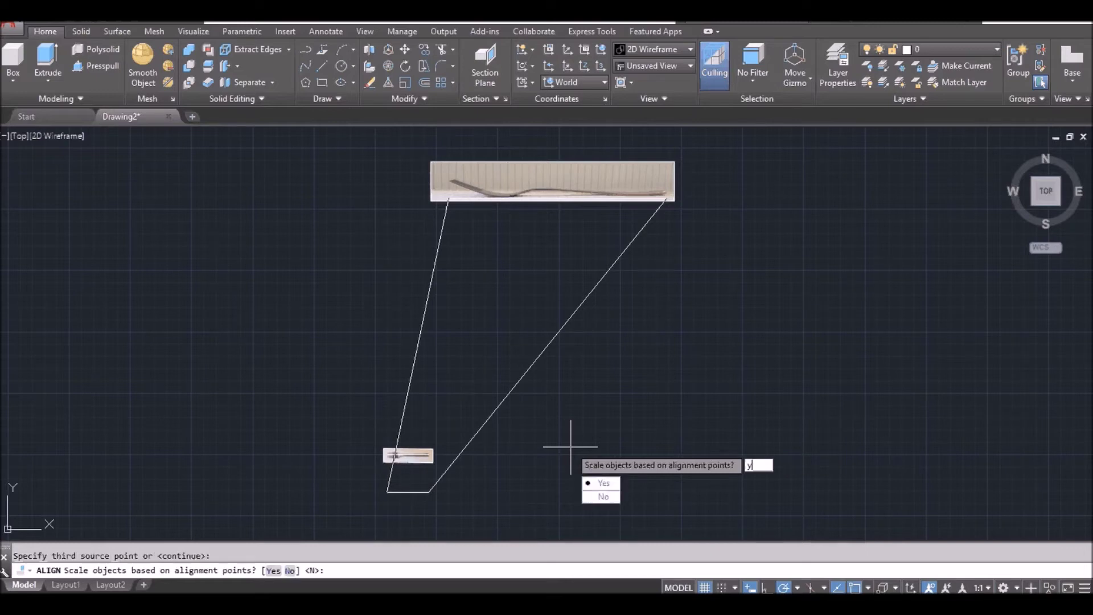
key(Return)
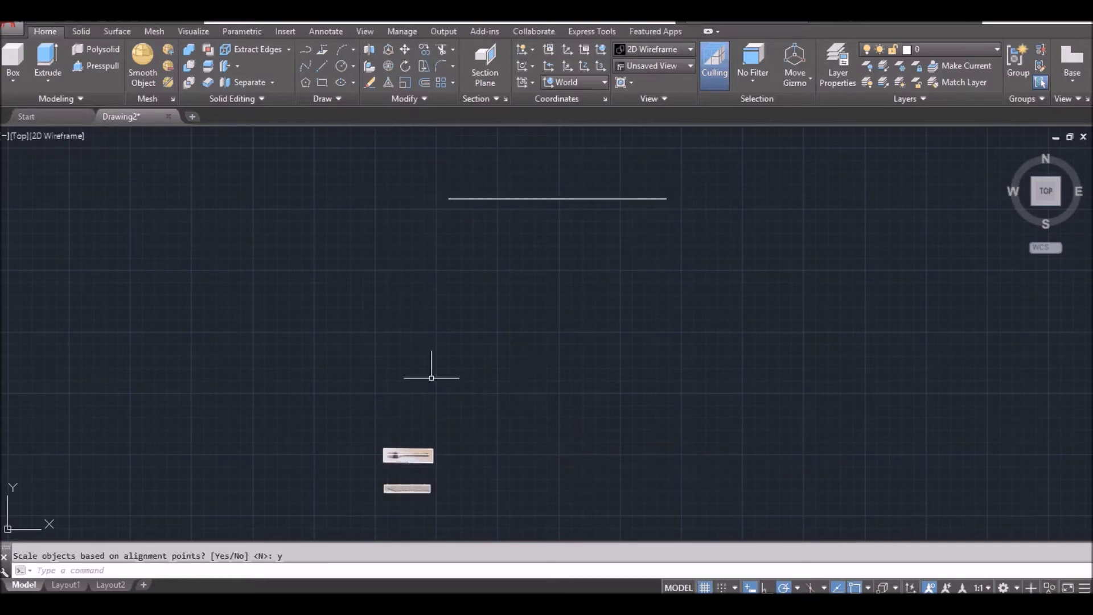
Examine how the scaled top and side fork images line up with their 170-unit reference lines
text(z)
key(Return)
click(376, 499)
click(450, 421)
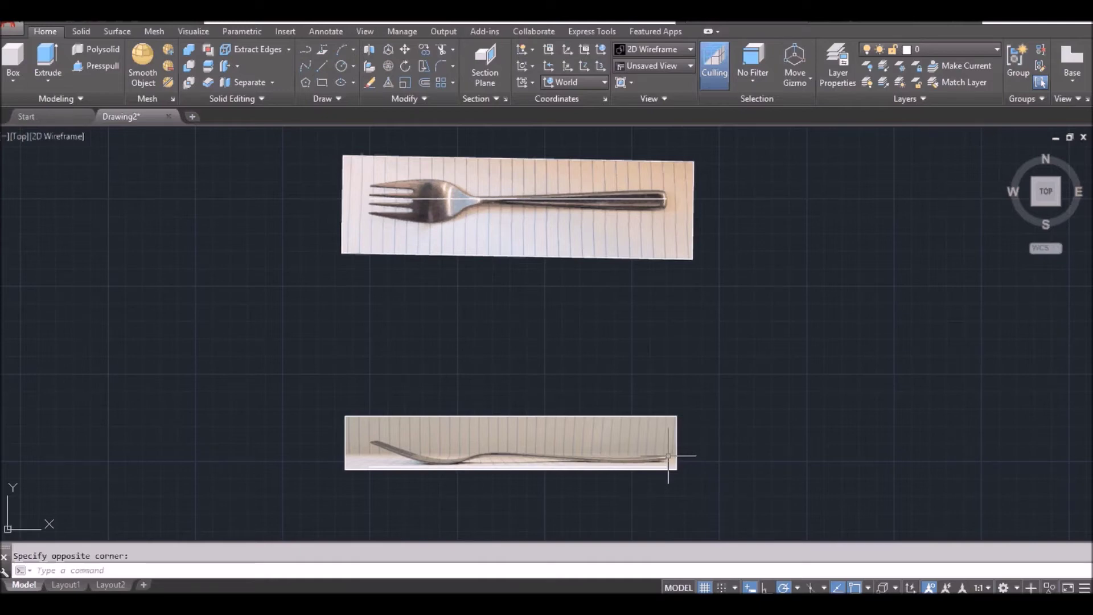
scroll(491, 190, up, 1)
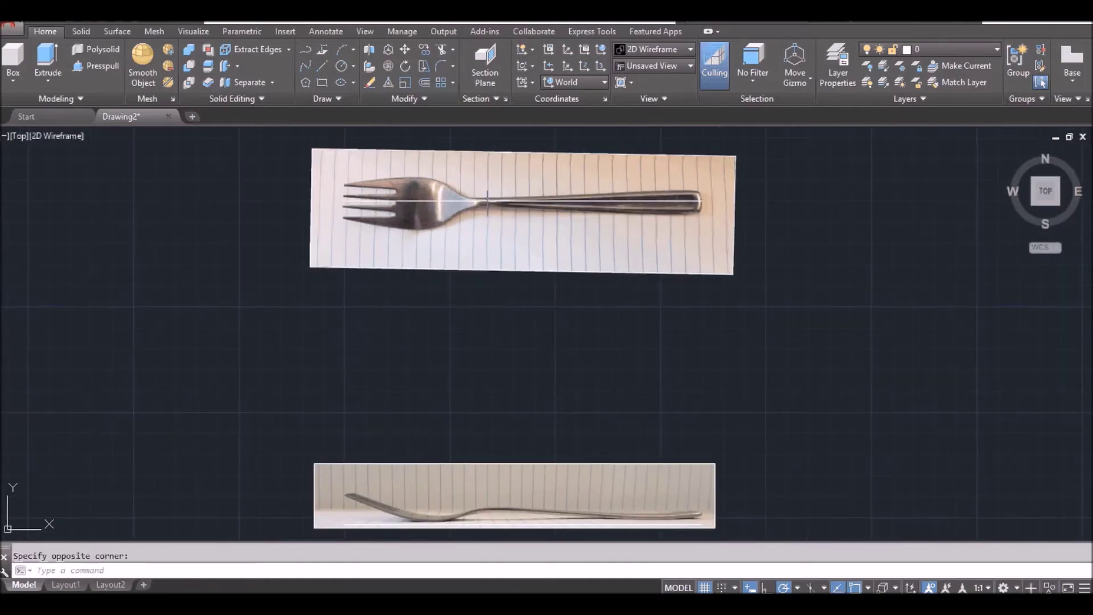
scroll(487, 202, up, 1)
middle_drag(466, 215, 466, 305)
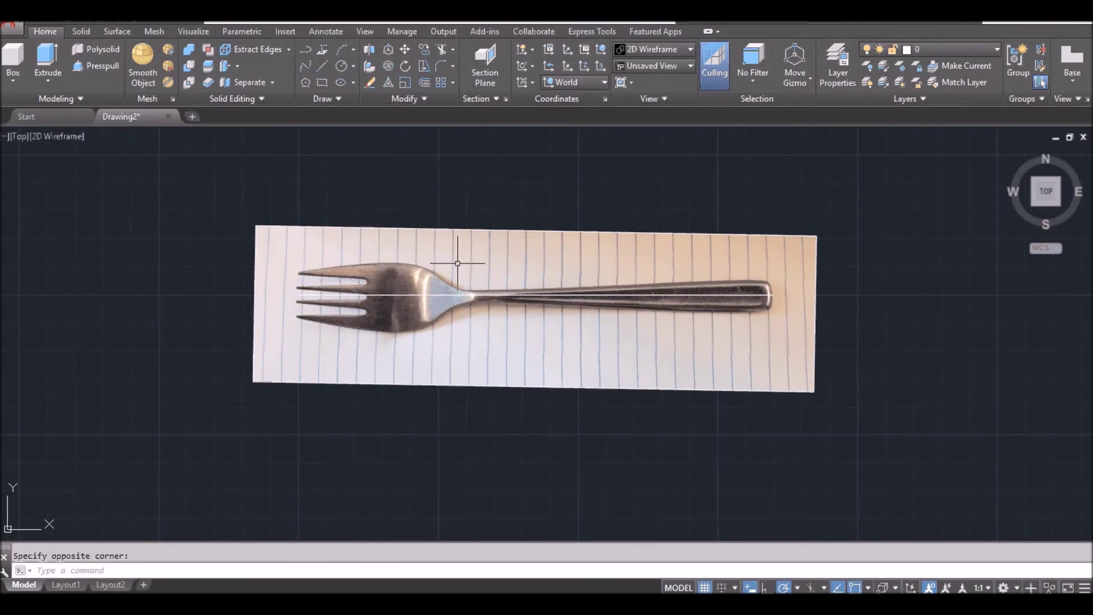
scroll(444, 264, up, 2)
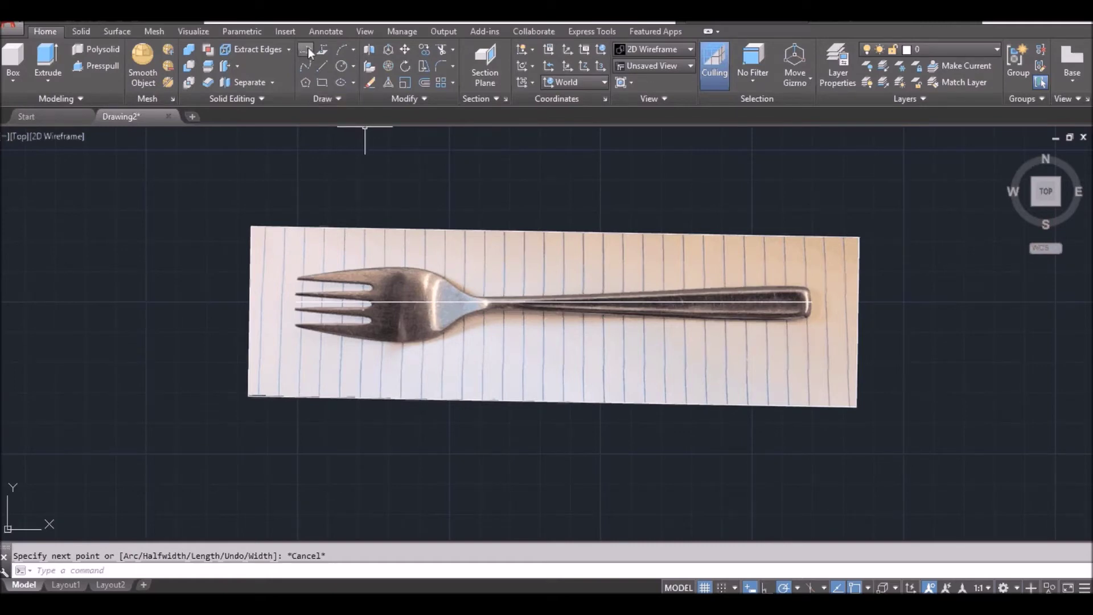
Start a polyline and turn off dynamic input, polar tracking, object snap tracking and object snap for freehand tracing
click(306, 50)
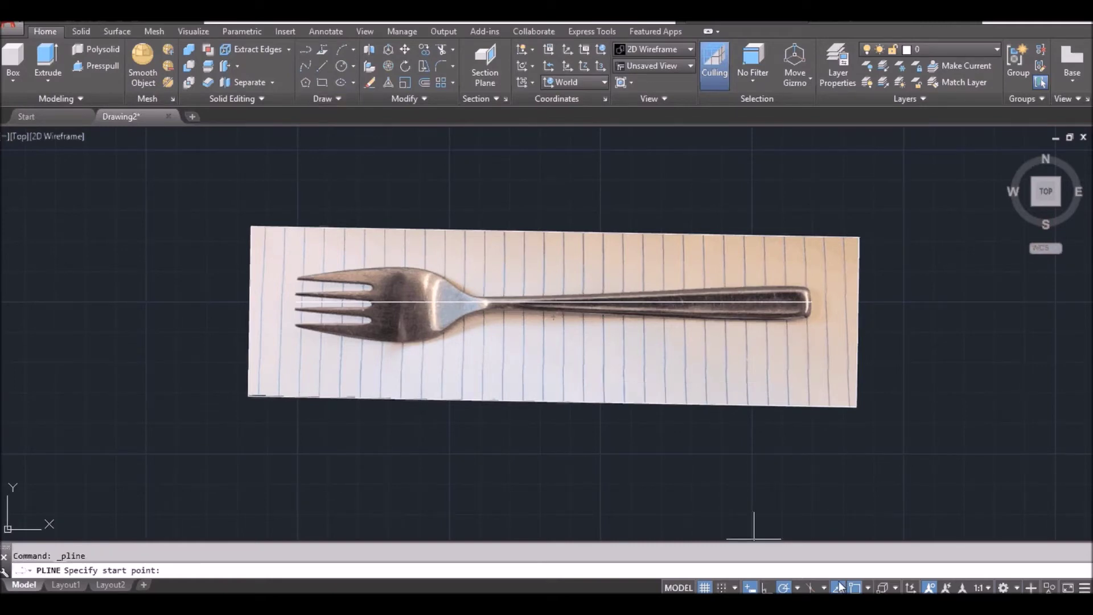
click(751, 587)
click(784, 588)
click(838, 588)
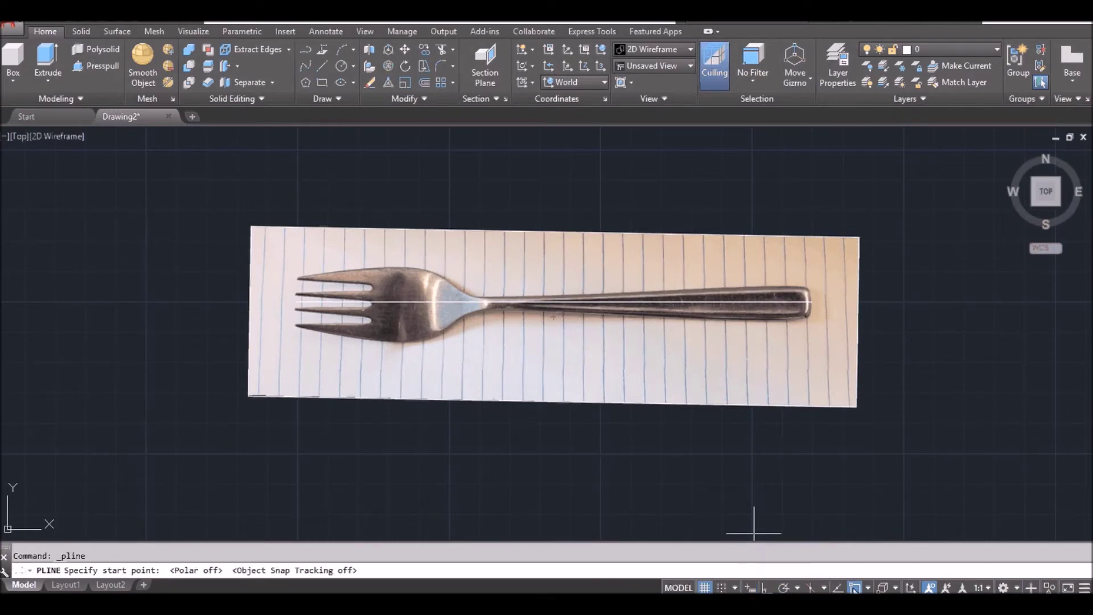
click(855, 588)
Trace the polyline from the middle slot's base on the centerline along the second tine's lower edge to its tip
scroll(360, 316, up, 7)
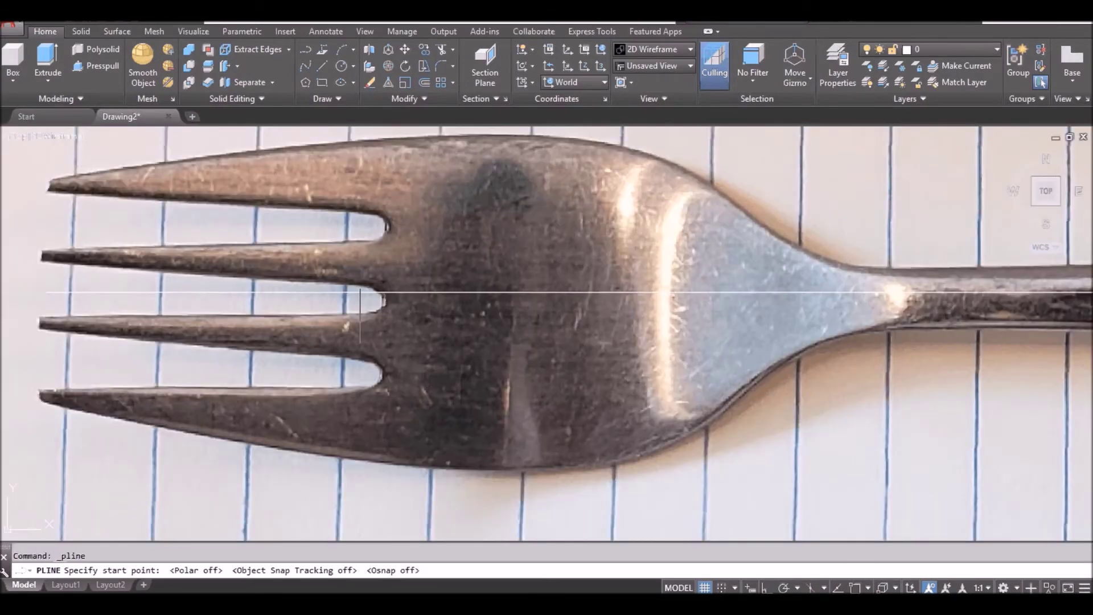
scroll(360, 317, up, 2)
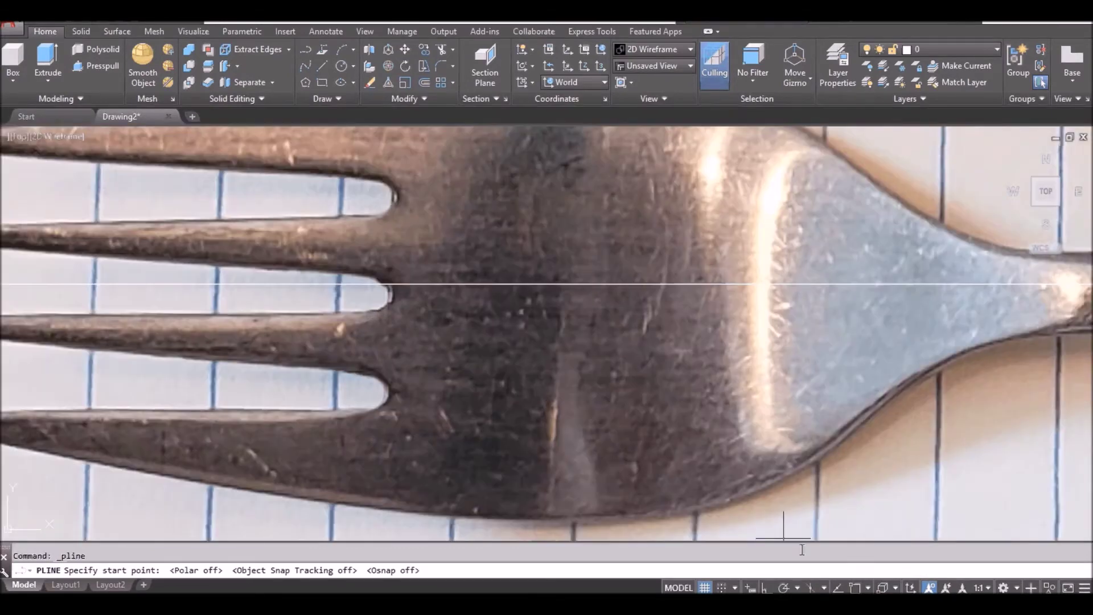
click(391, 294)
middle_drag(391, 294, 446, 339)
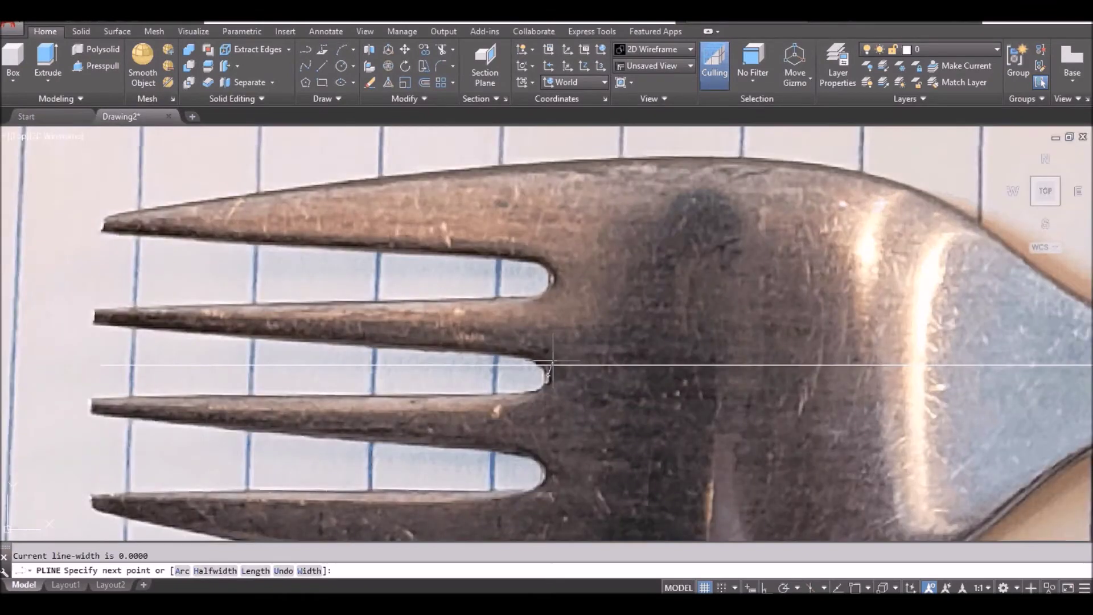
click(525, 359)
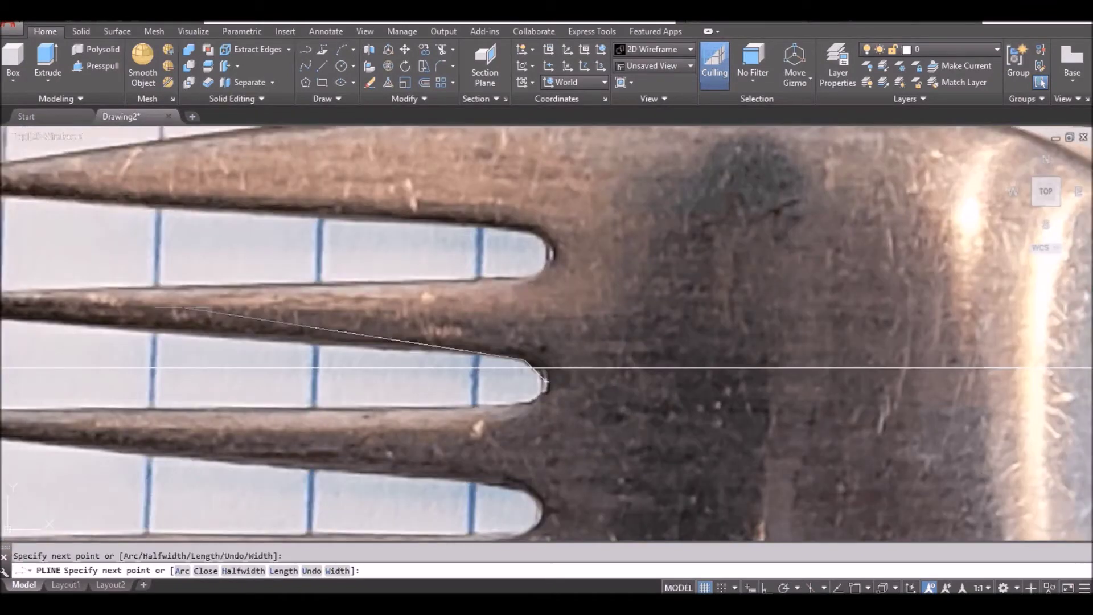
scroll(546, 381, down, 2)
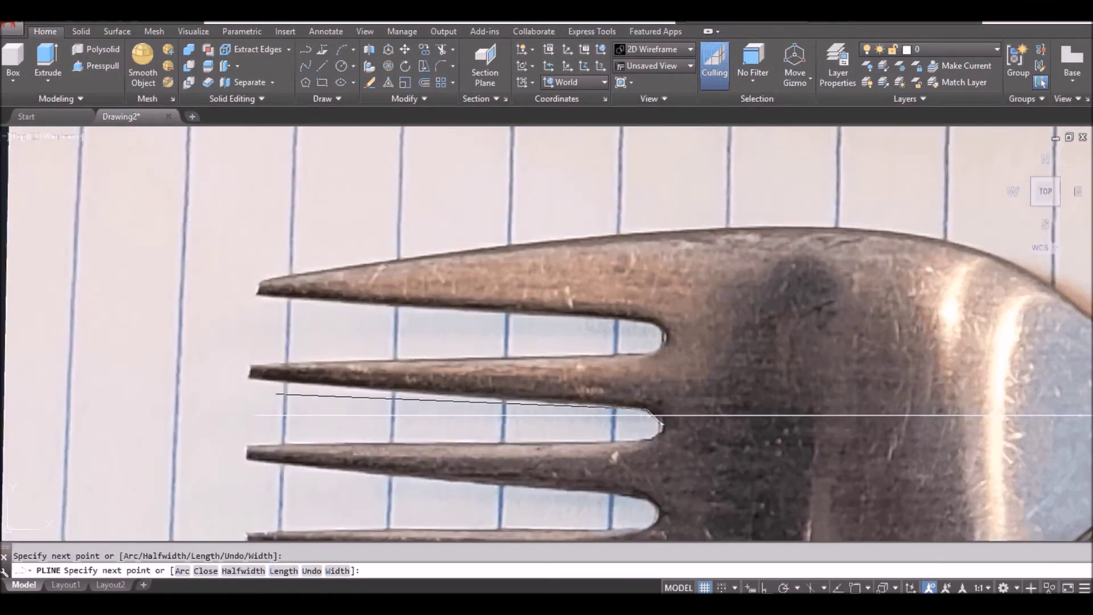
click(248, 379)
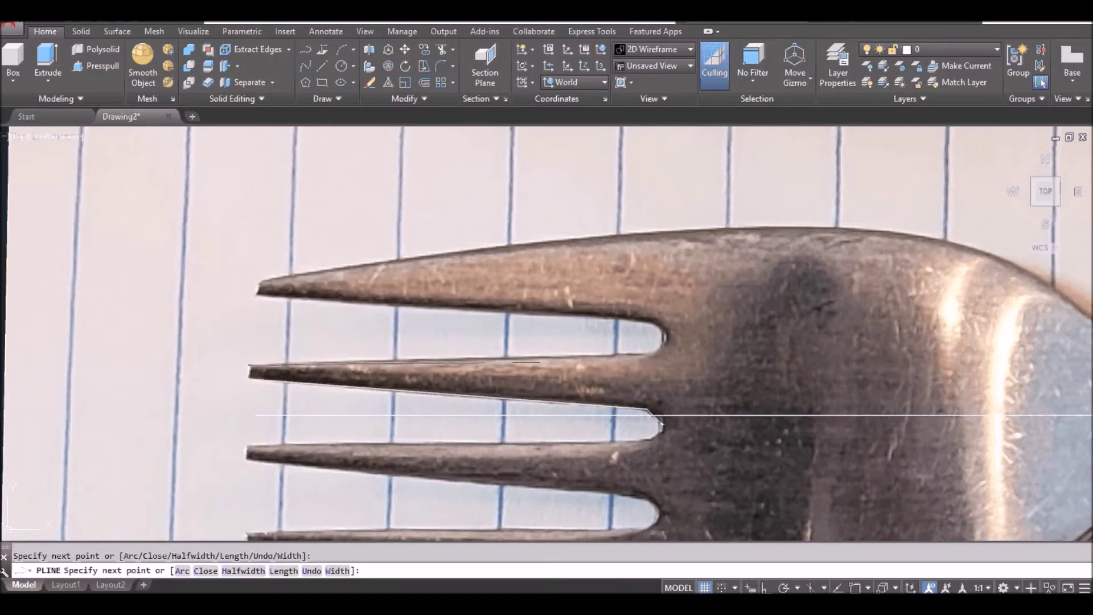
Continue the polyline along the second tine's upper edge, around the upper slot's base and out to the top tine's tip
click(648, 352)
click(666, 338)
click(654, 321)
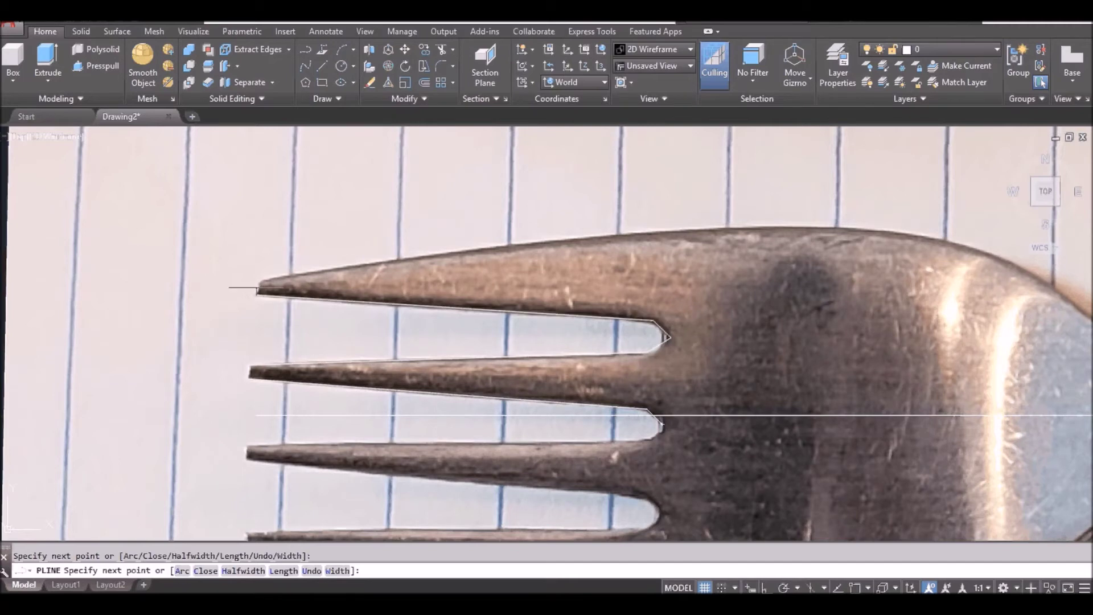
click(258, 289)
Trace the polyline along the top tine's outer edge and the curved upper side of the fork head to the neck
middle_drag(815, 206, 595, 205)
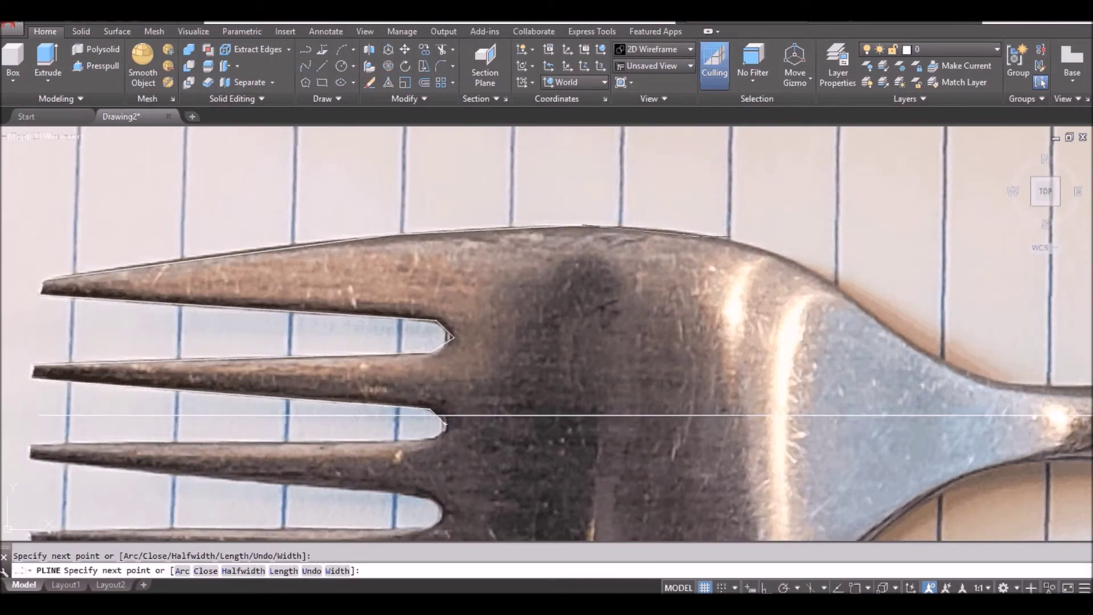
scroll(842, 272, down, 1)
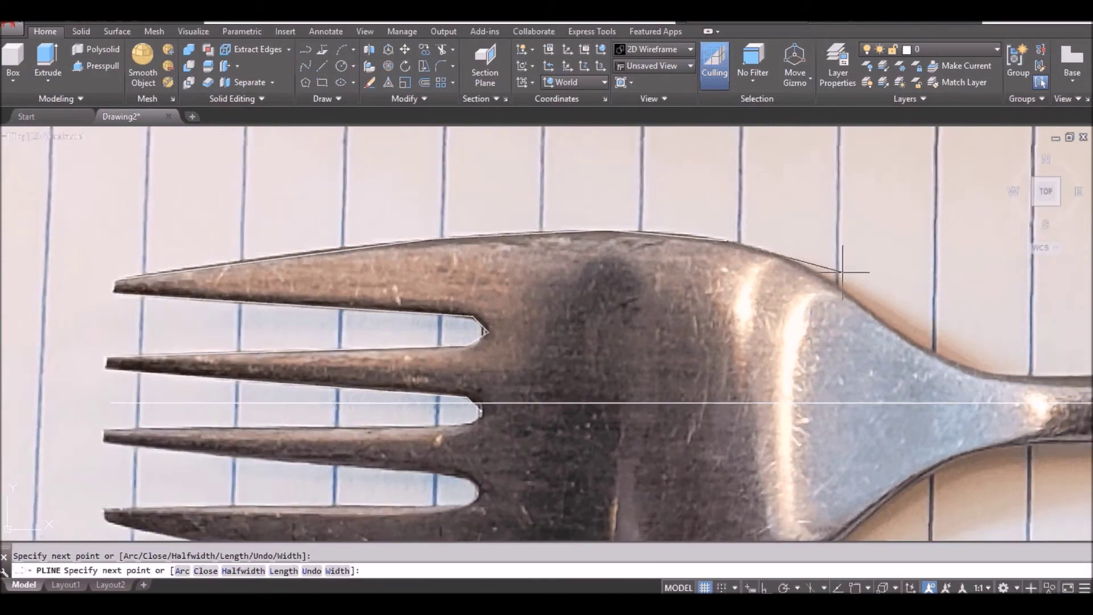
middle_drag(843, 273, 563, 282)
click(563, 282)
click(640, 339)
click(713, 375)
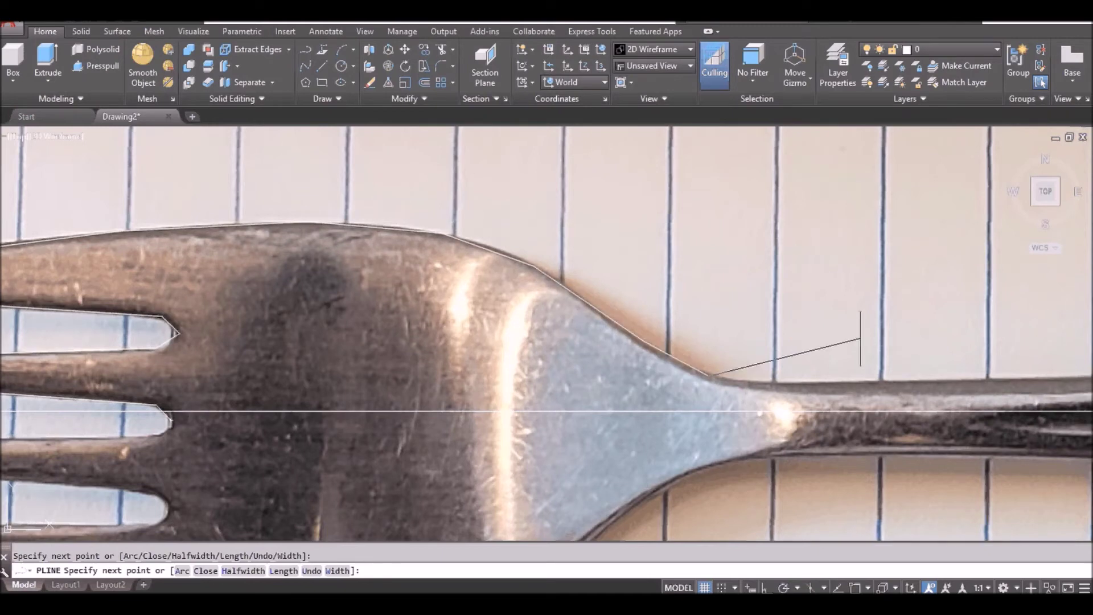
Extend the polyline along the handle's upper edge and around the rounded upper corner at its end
scroll(860, 339, down, 1)
middle_drag(860, 339, 433, 330)
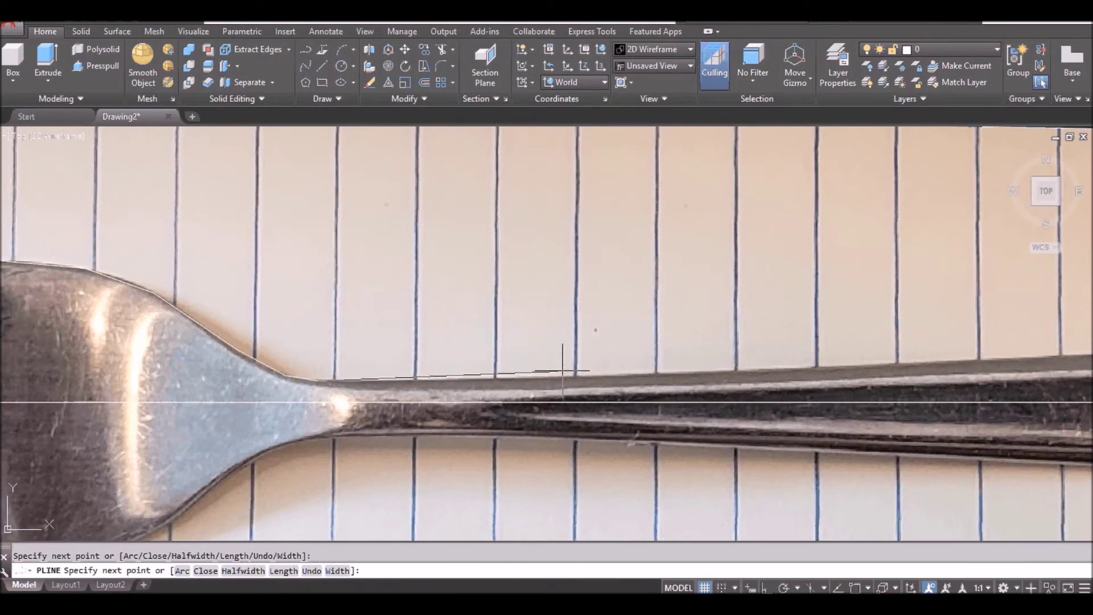
scroll(562, 370, down, 1)
middle_drag(562, 370, 255, 370)
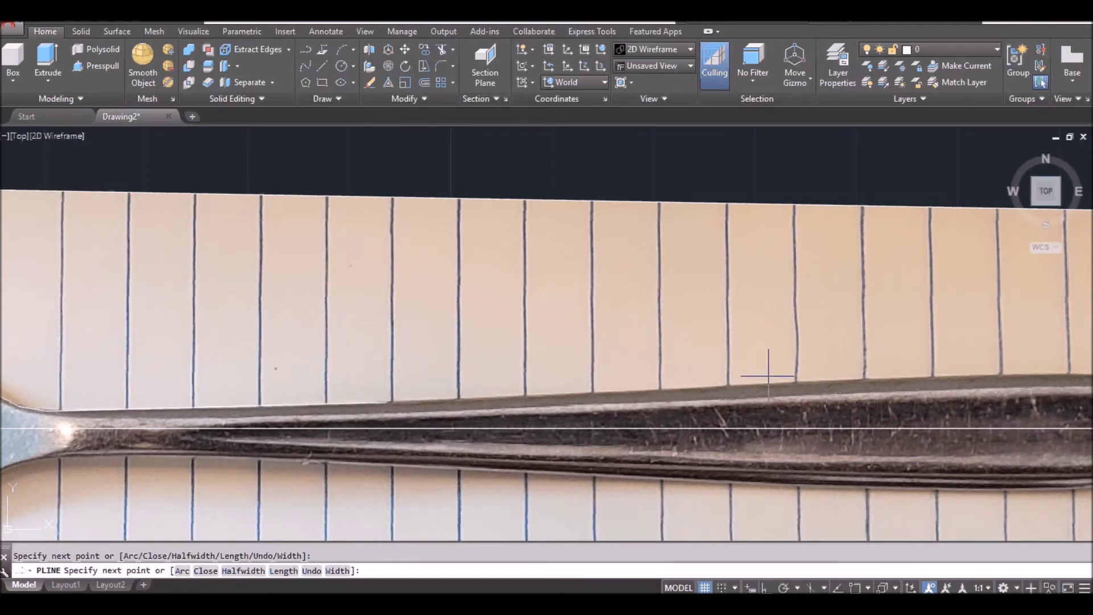
scroll(769, 376, down, 1)
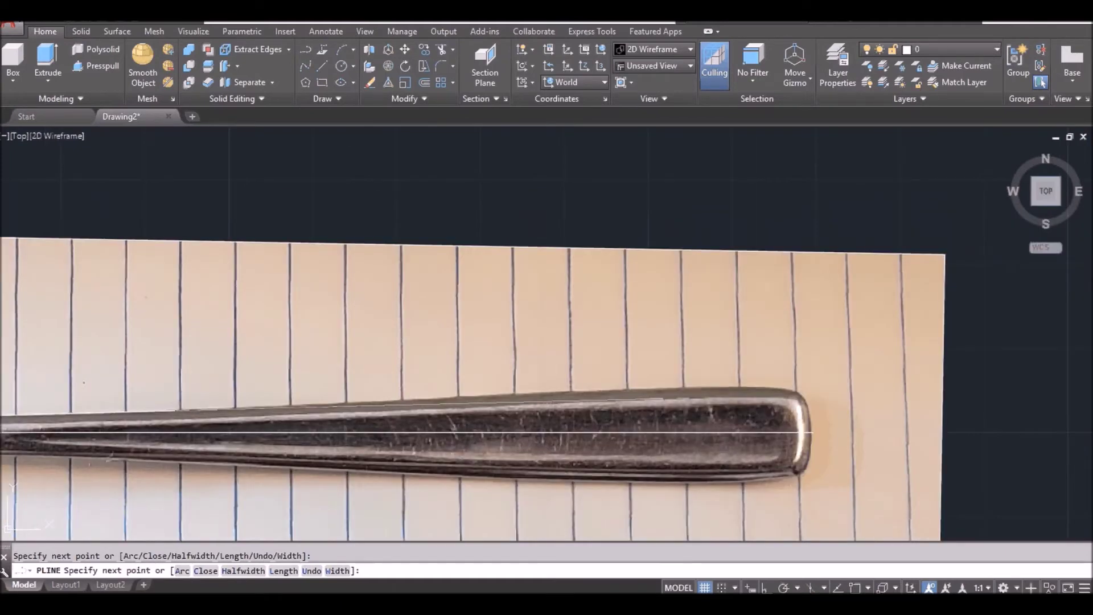
scroll(777, 389, up, 1)
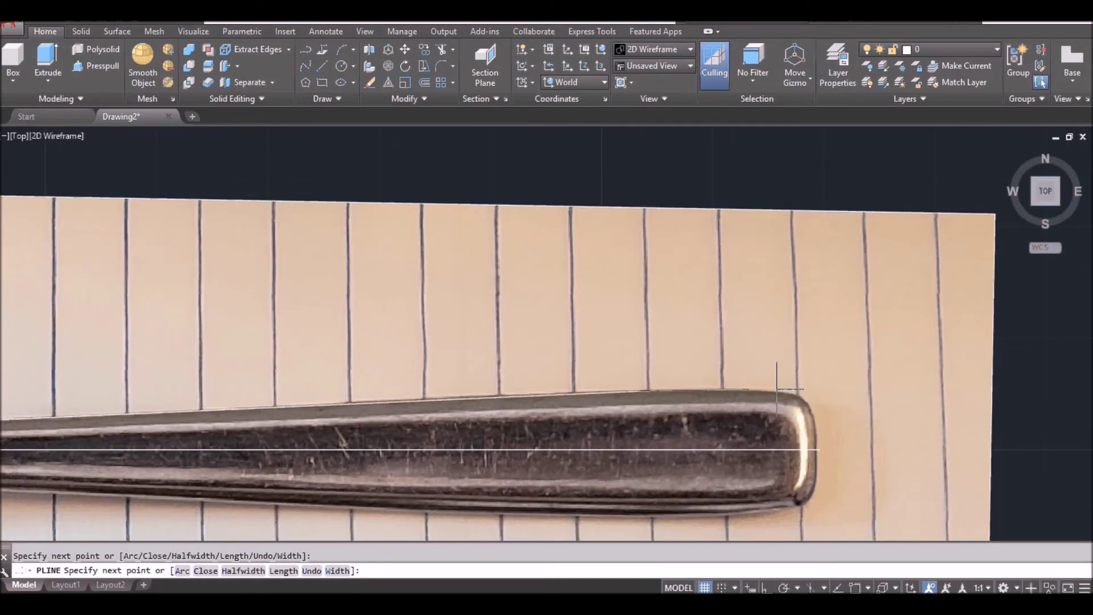
scroll(777, 390, up, 1)
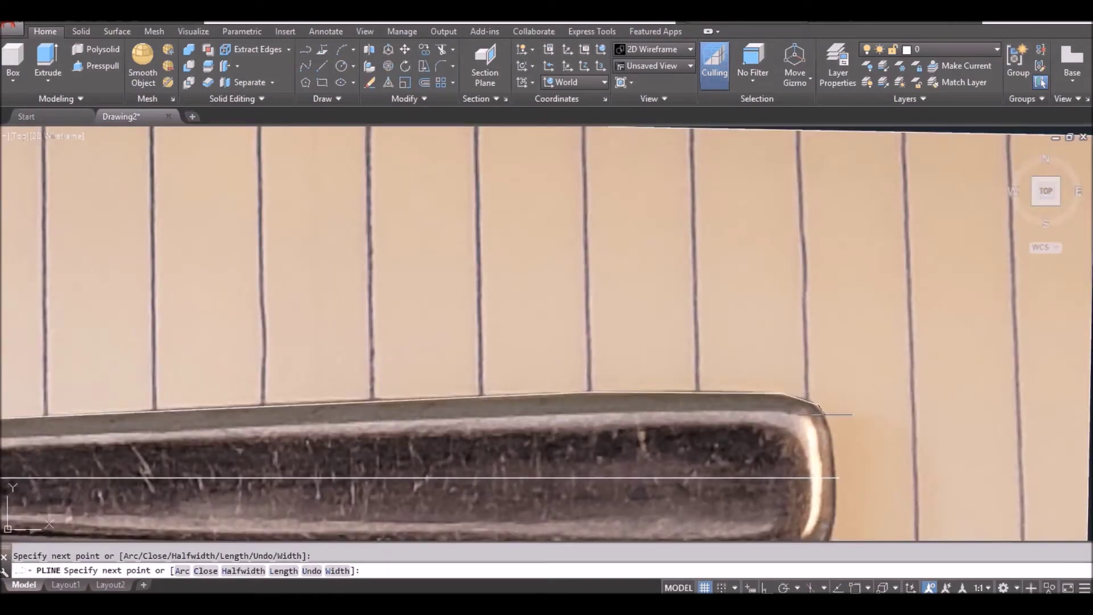
click(833, 439)
With Ortho on, add a vertical segment about 4.4 units long down past the centerline at the handle's end, then finish the polyline
key(F8)
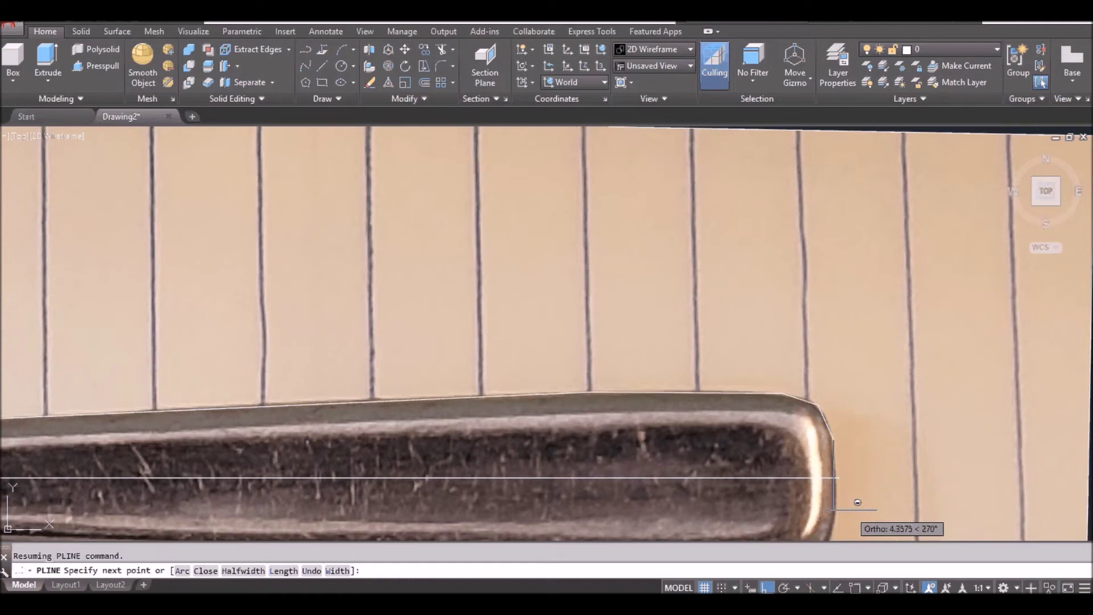
click(852, 508)
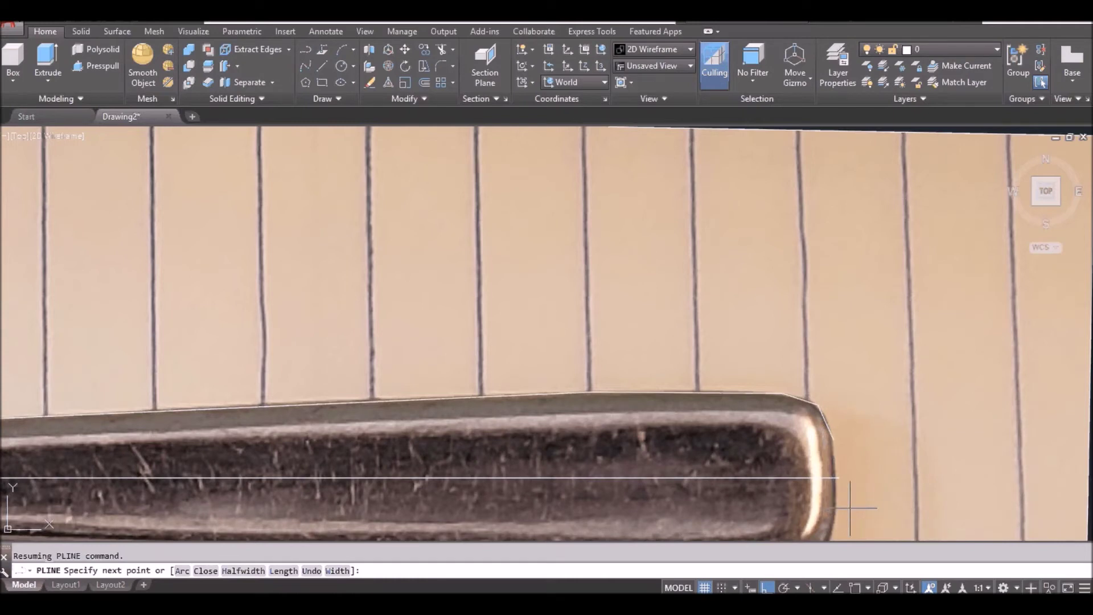
key(F8)
scroll(723, 408, down, 3)
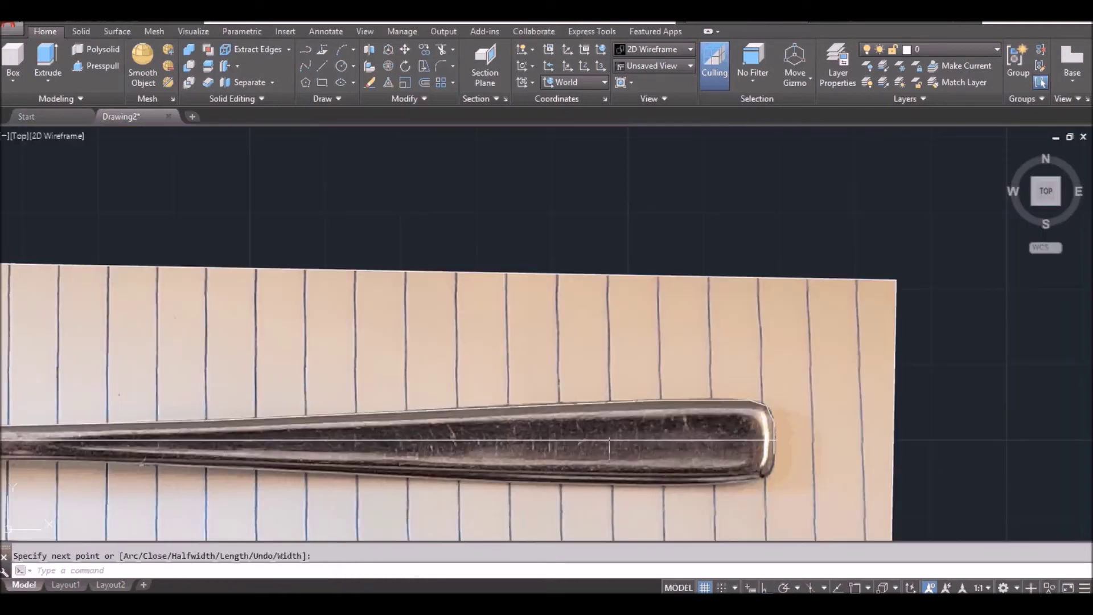
middle_drag(609, 441, 816, 397)
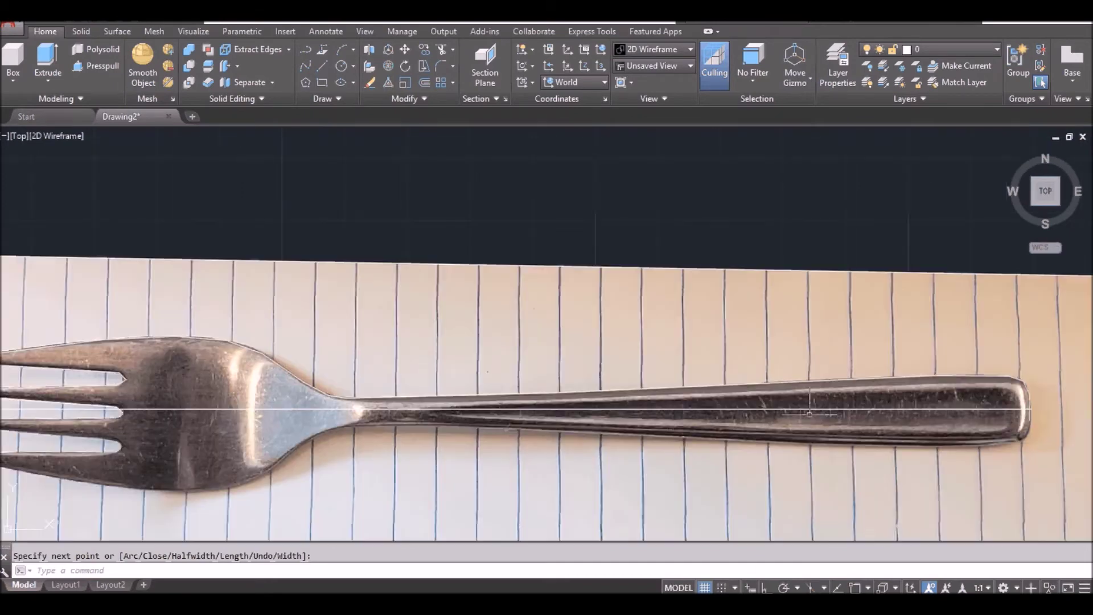
Hide the top-view fork photo so that only the traced linework is displayed
middle_drag(153, 429, 259, 424)
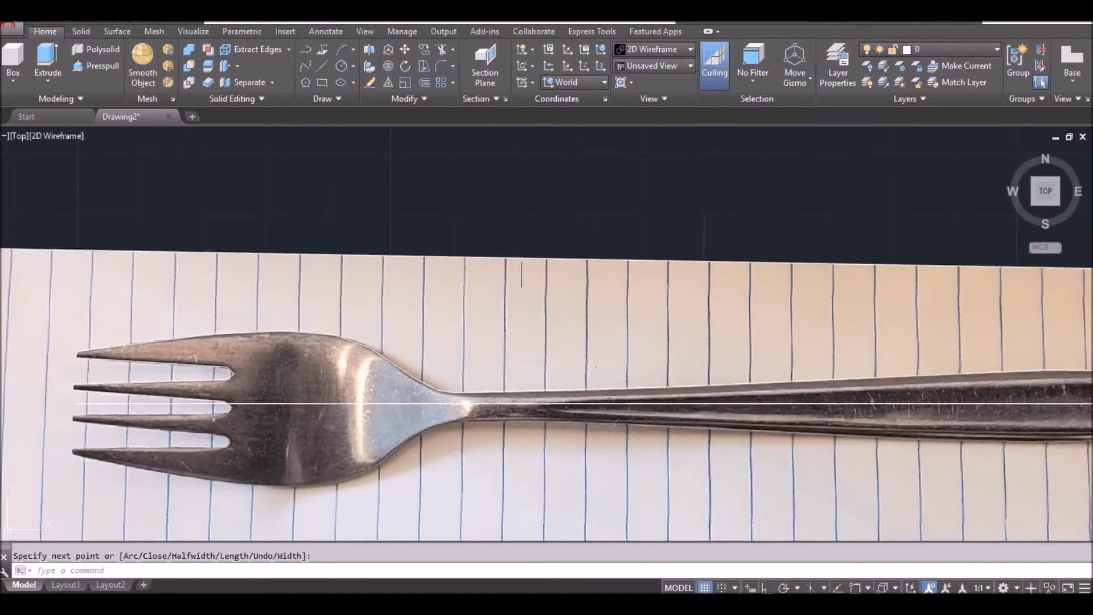
key(Escape)
click(519, 267)
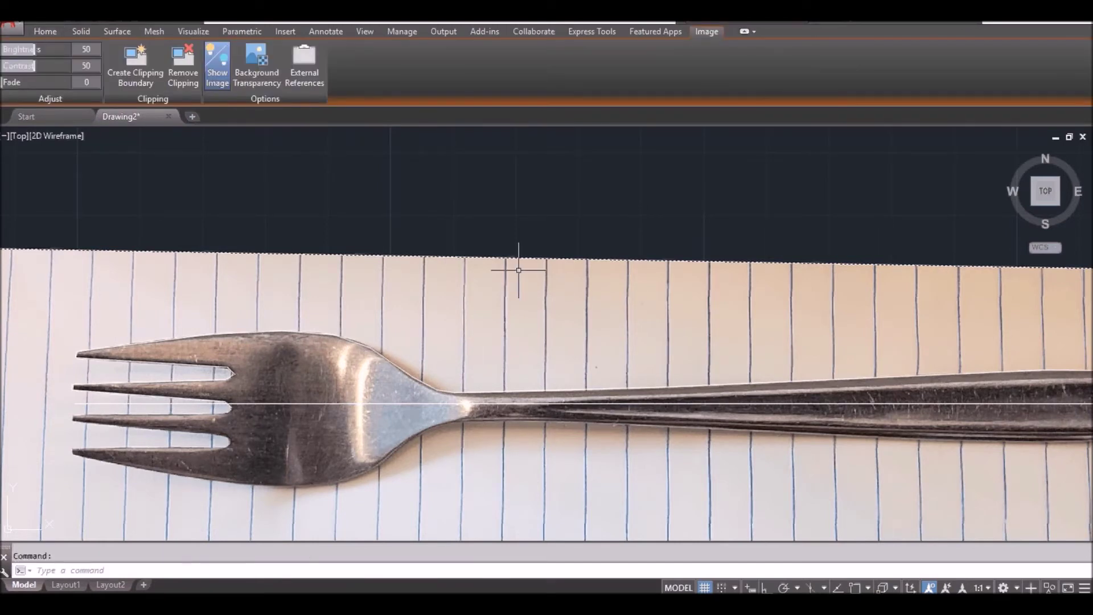
key(Escape)
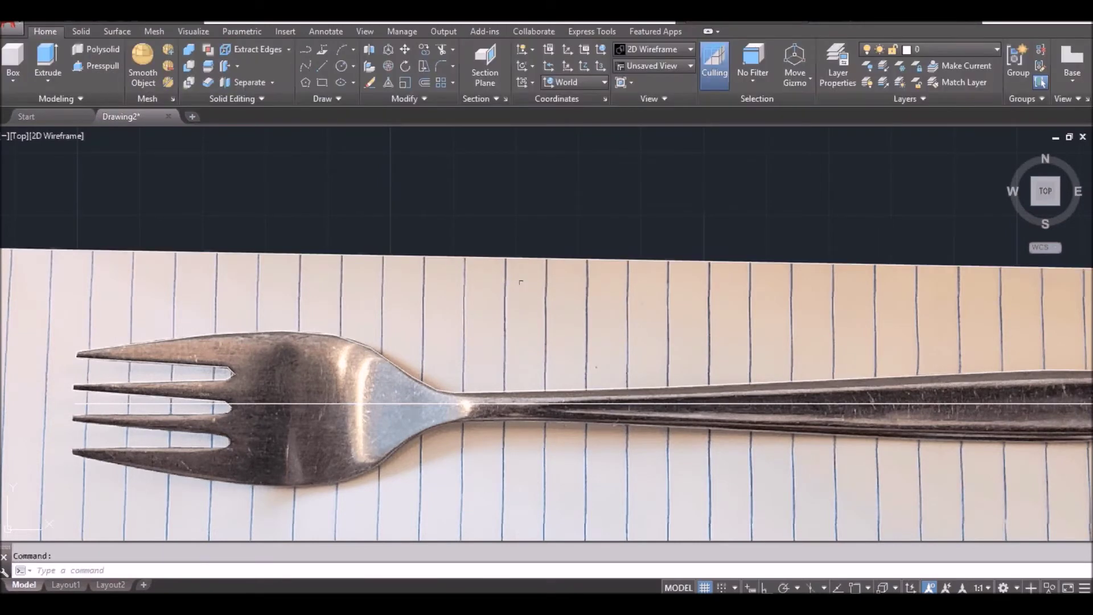
click(512, 258)
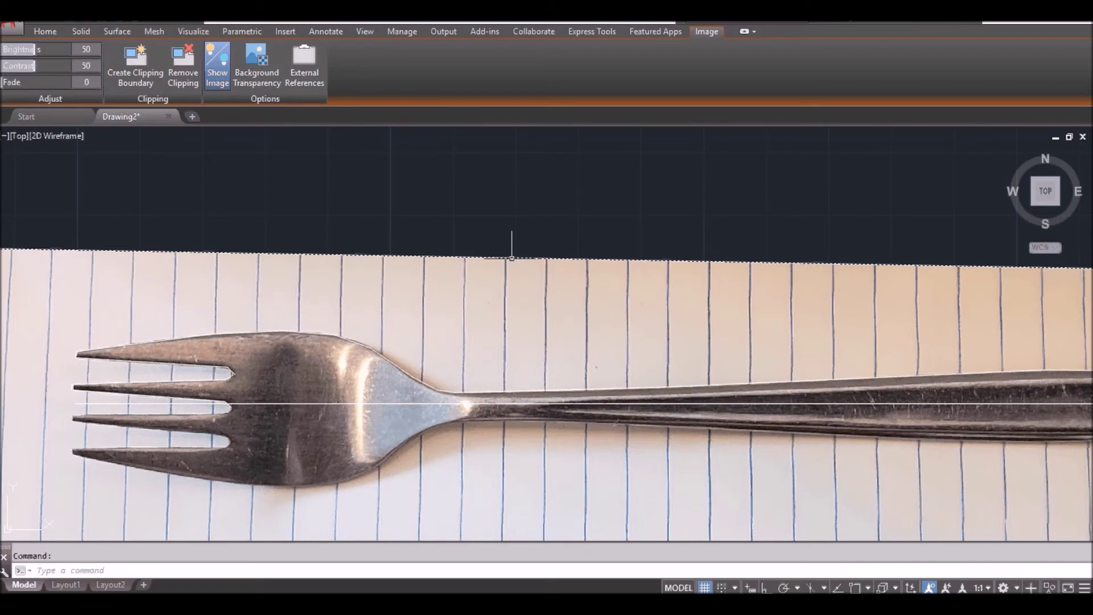
right_click(512, 258)
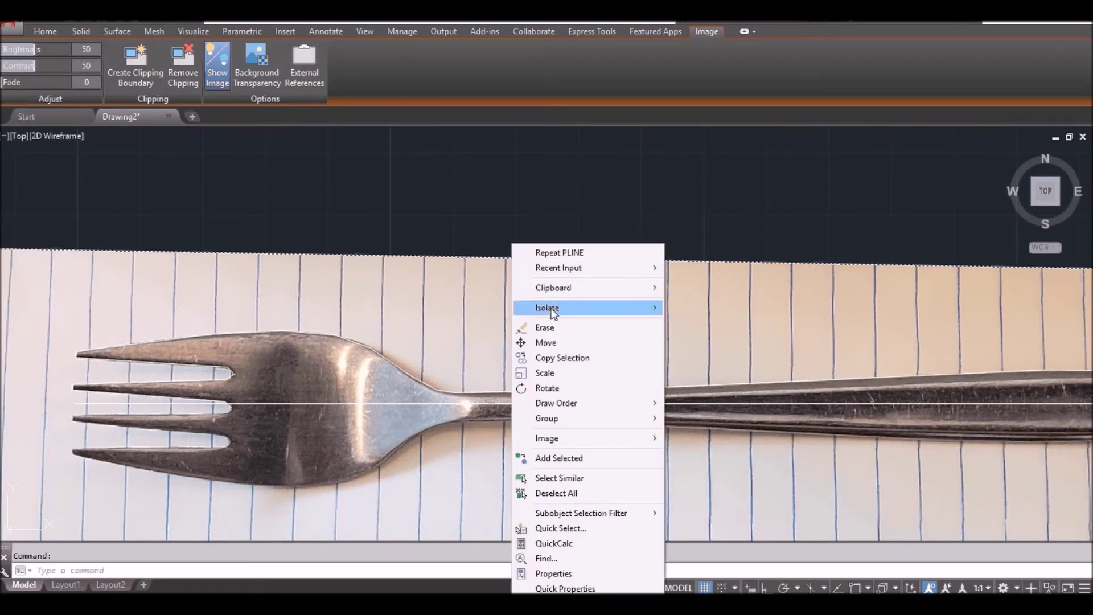
mouse_move(551, 313)
click(702, 322)
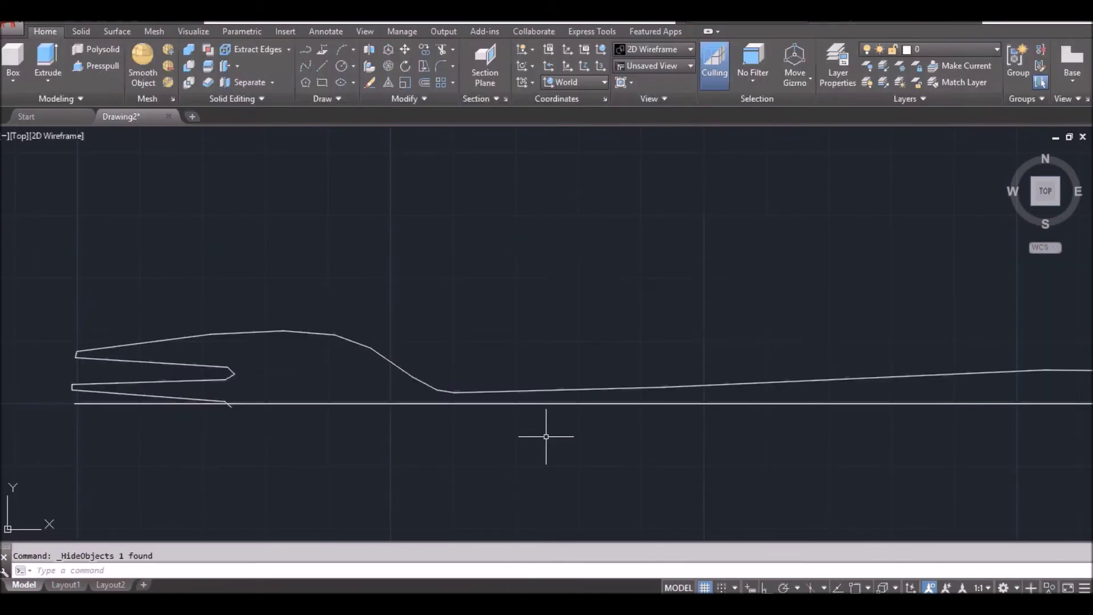
Hide the horizontal centerline running through the fork outline
click(330, 402)
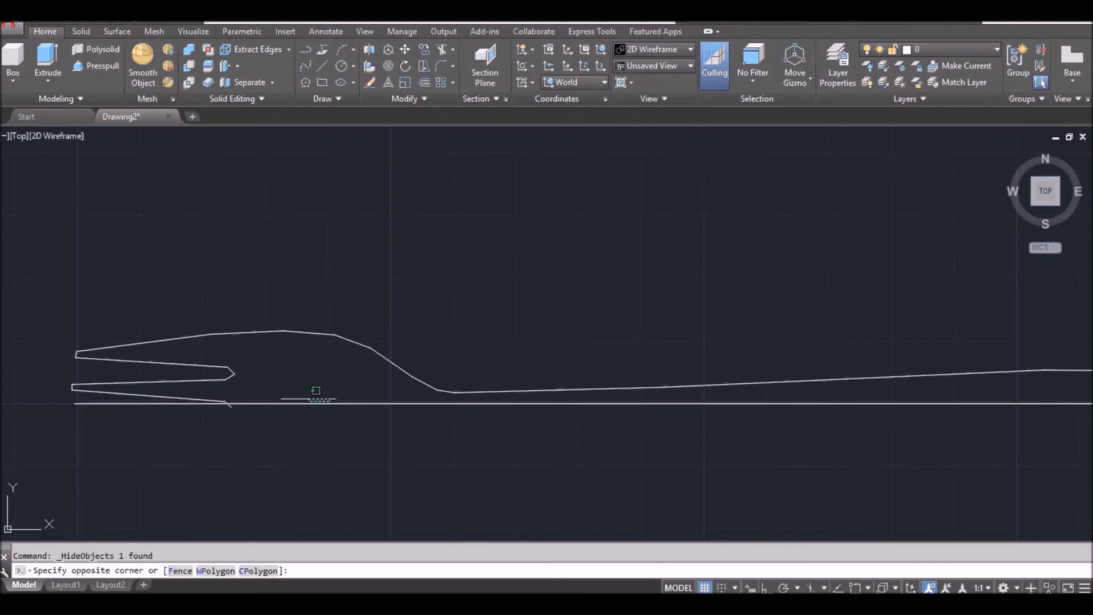
click(316, 392)
right_click(428, 439)
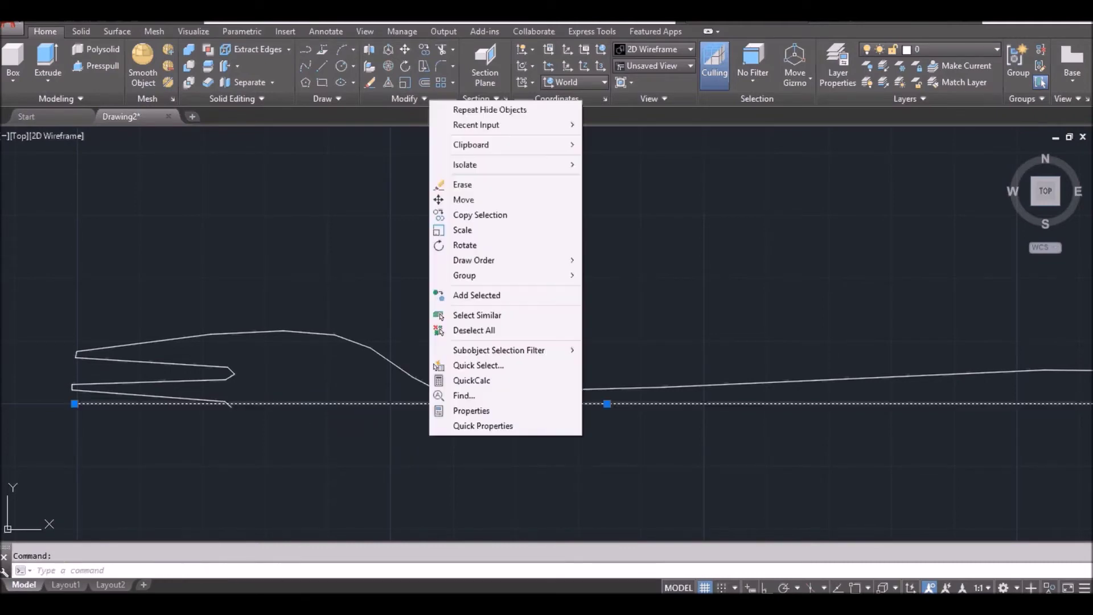
mouse_move(540, 167)
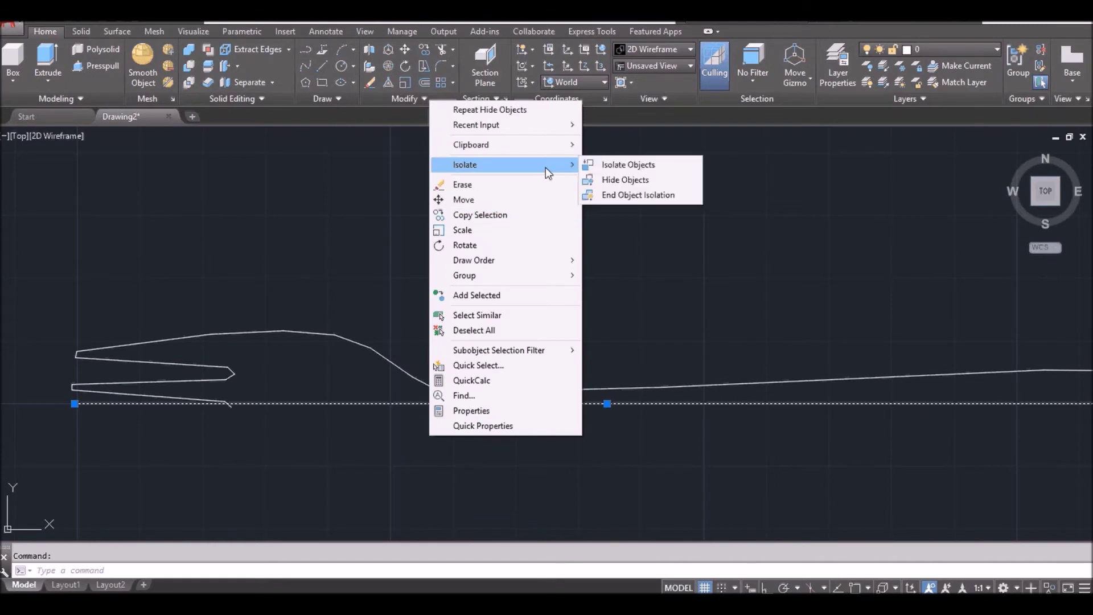
click(606, 179)
Mirror the half outline about a horizontal line from its endpoint at the middle slot's base, with object snap and polar tracking on, keeping the source
scroll(661, 326, down, 2)
scroll(366, 371, up, 2)
middle_drag(366, 371, 425, 389)
text(MI)
key(Return)
click(450, 363)
key(Return)
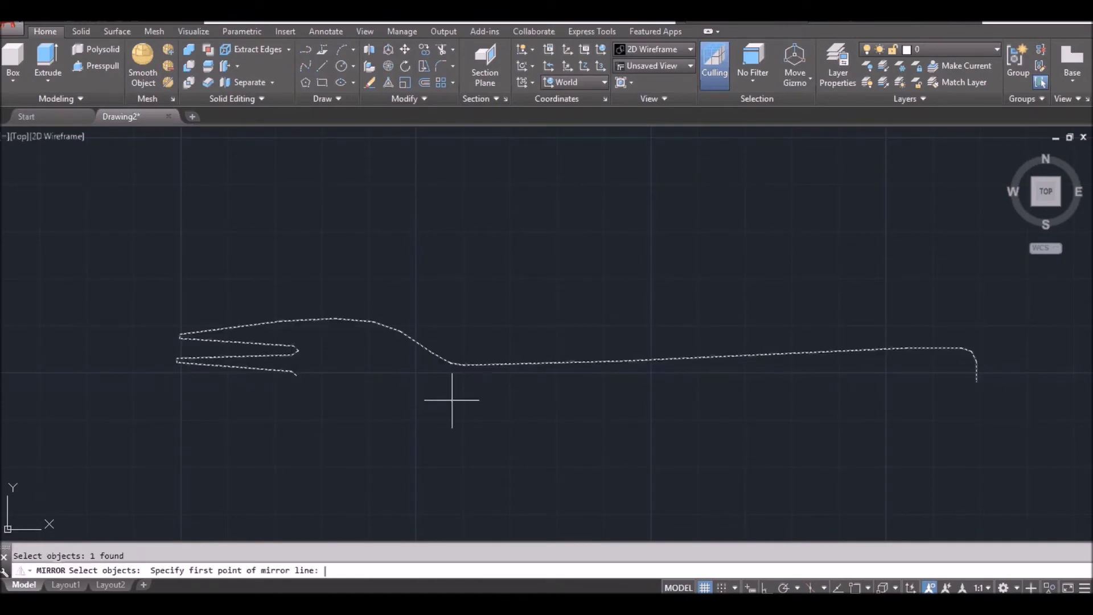
scroll(378, 385, up, 1)
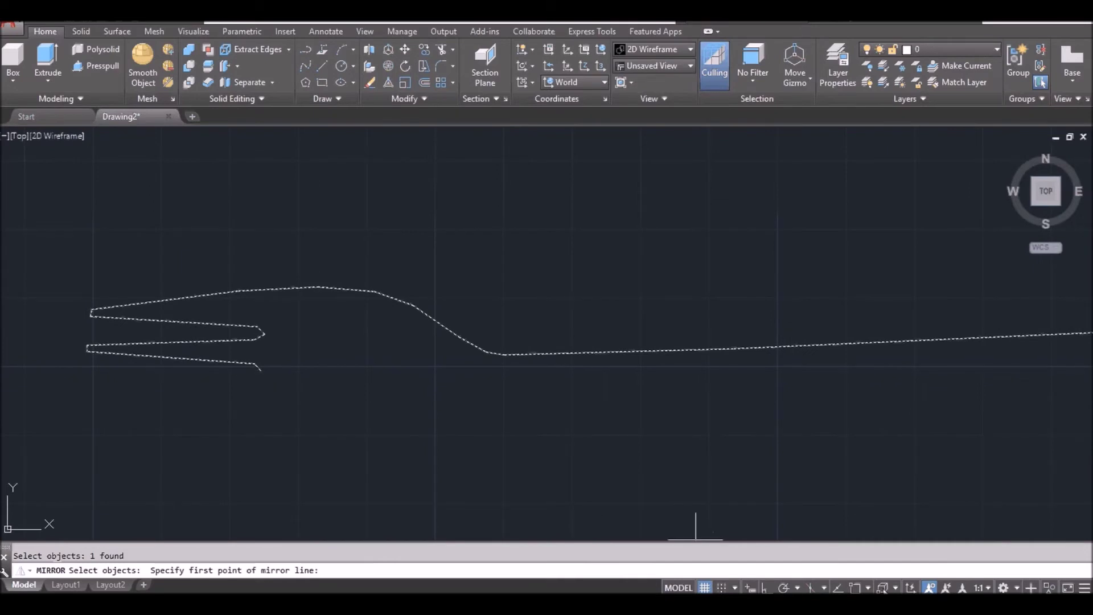
click(855, 588)
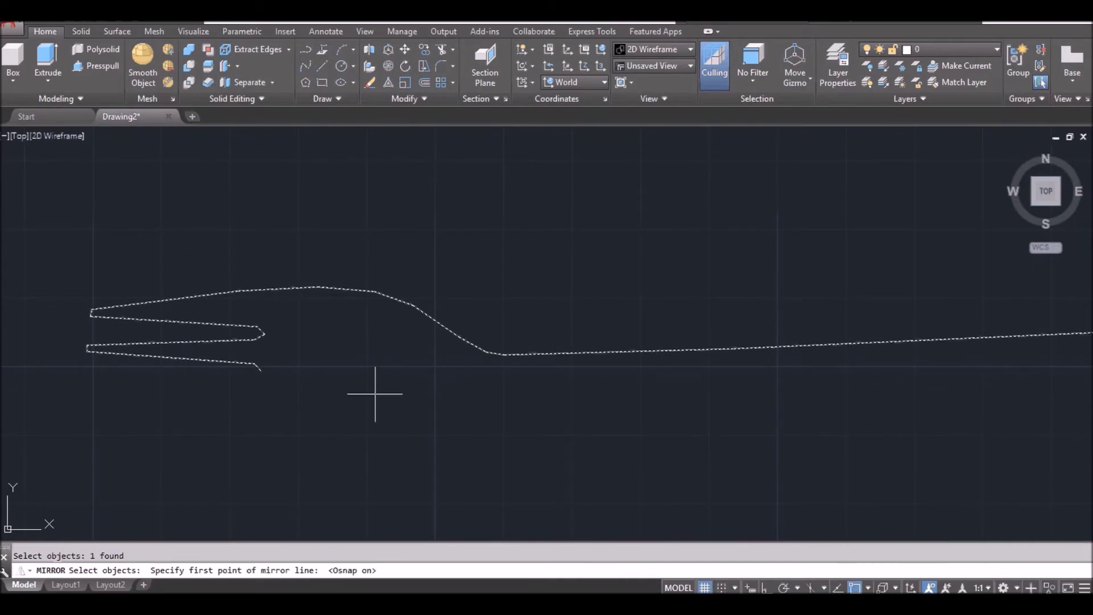
click(785, 589)
click(837, 588)
click(749, 588)
click(260, 370)
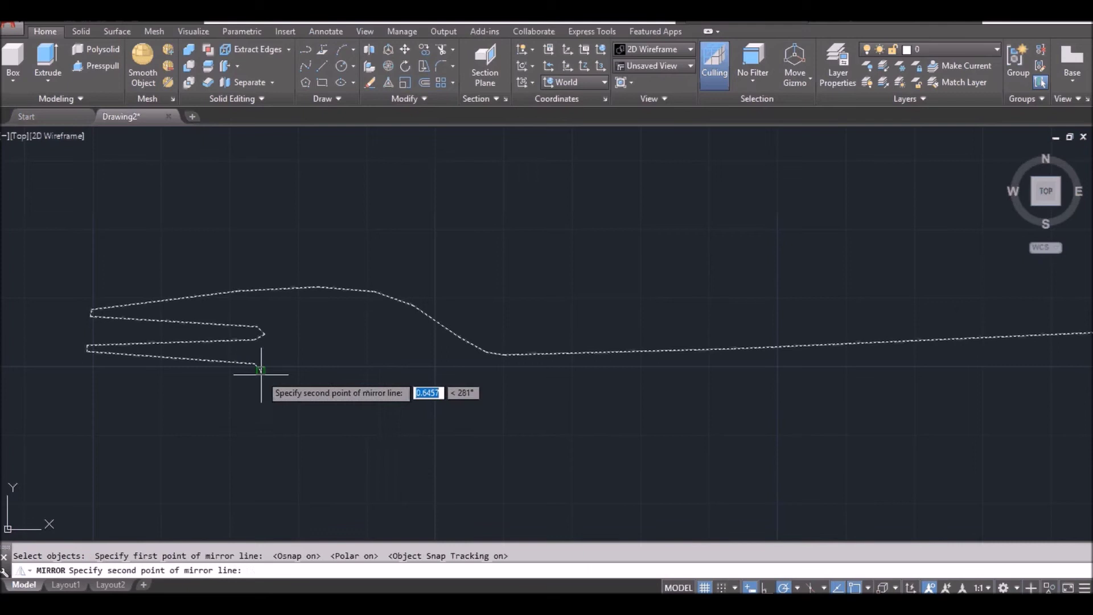
click(385, 364)
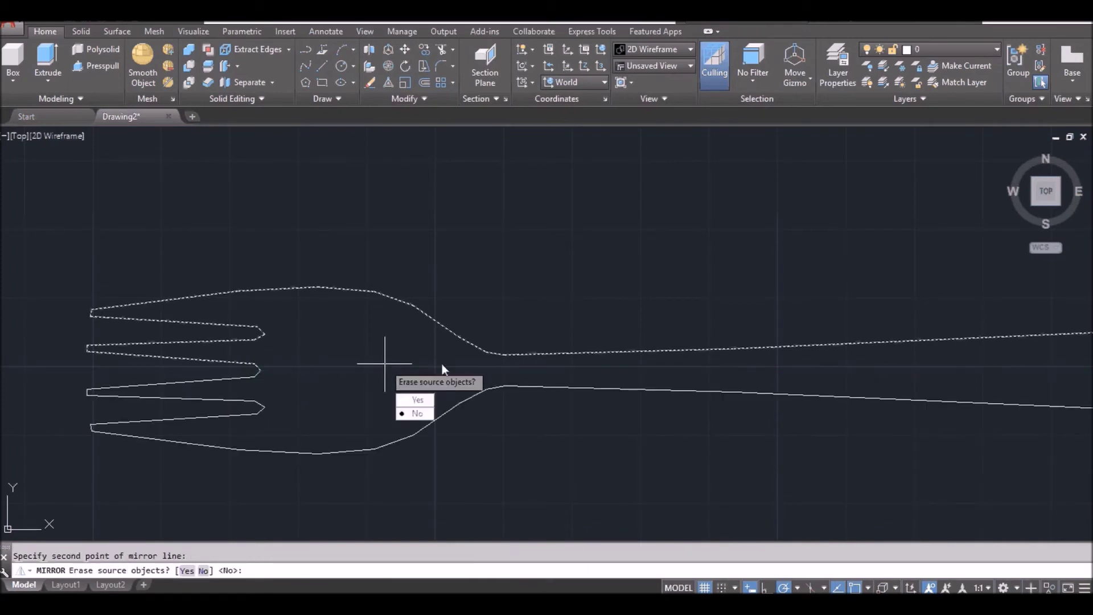
key(Return)
Stretch the mirrored polyline's overlapping end vertex at the handle's end onto the original polyline's endpoint
scroll(898, 383, down, 4)
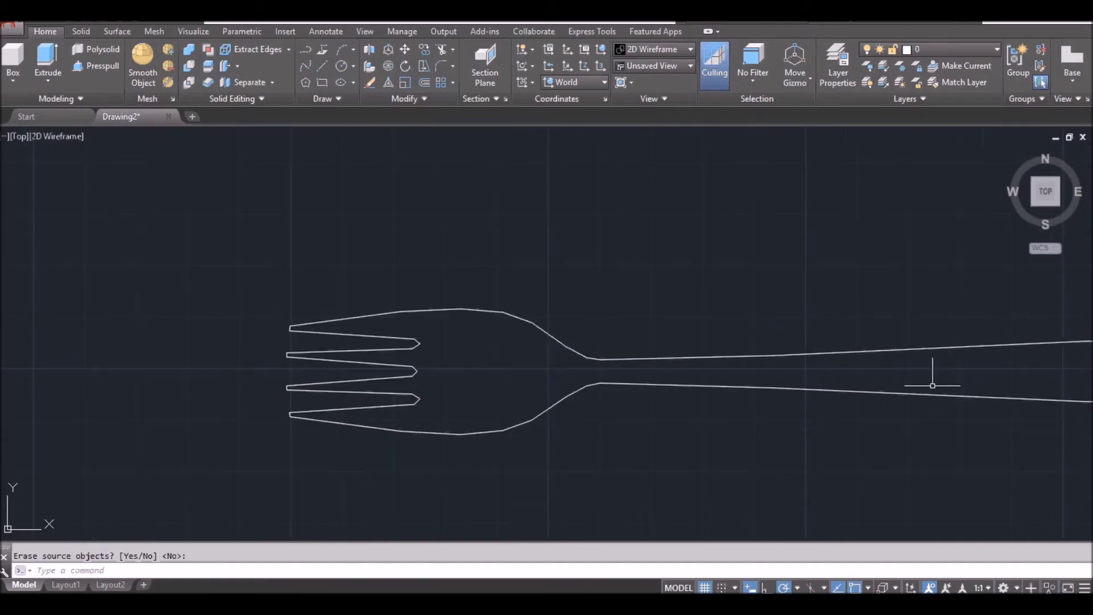
scroll(505, 437, up, 4)
scroll(581, 399, up, 6)
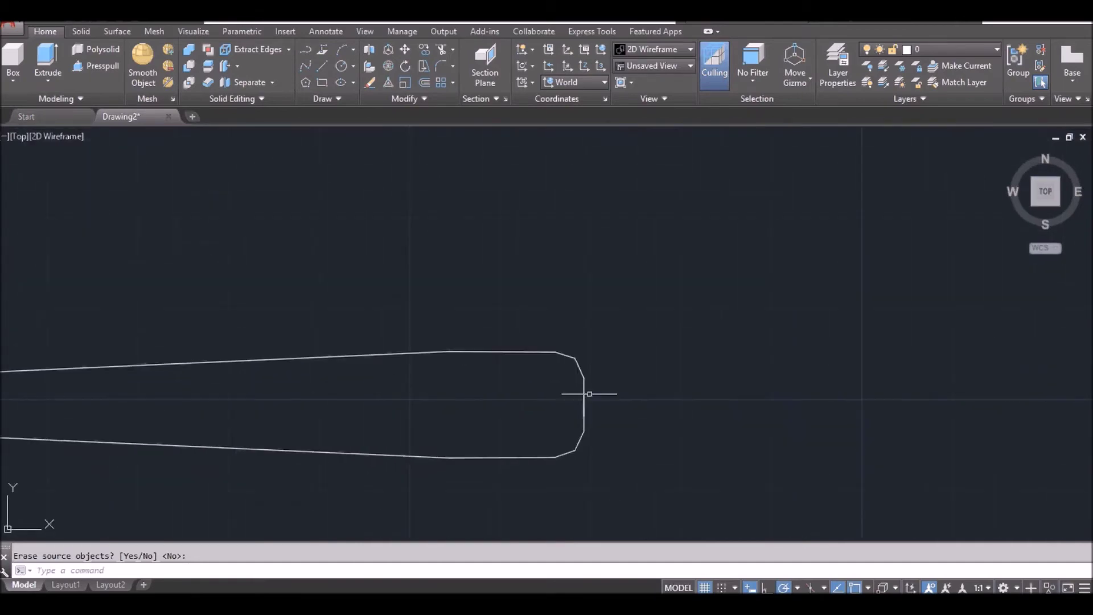
scroll(589, 410, up, 1)
click(581, 424)
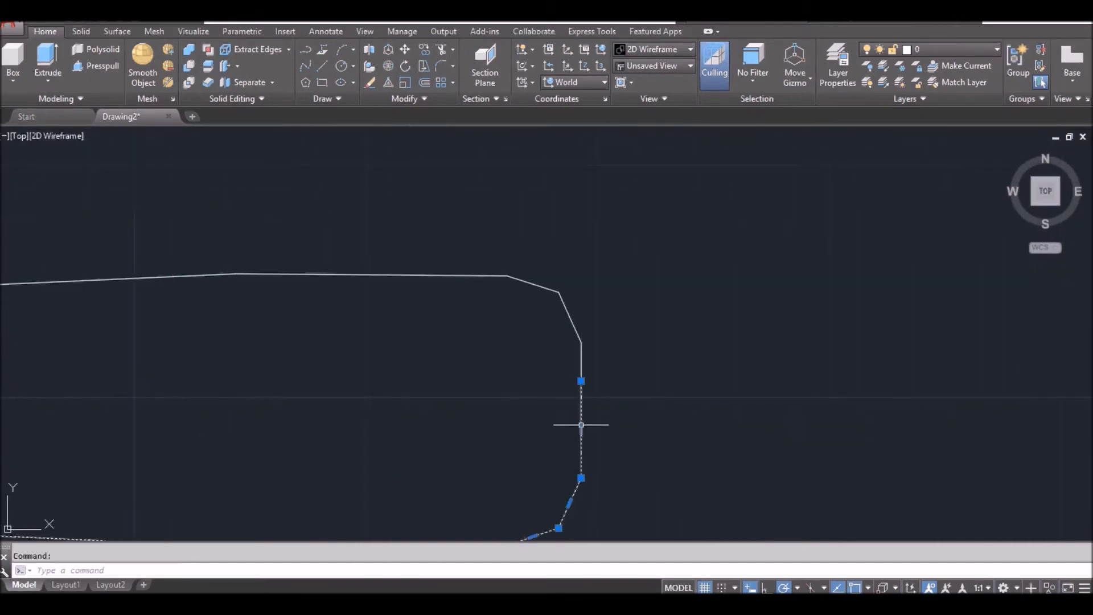
click(580, 381)
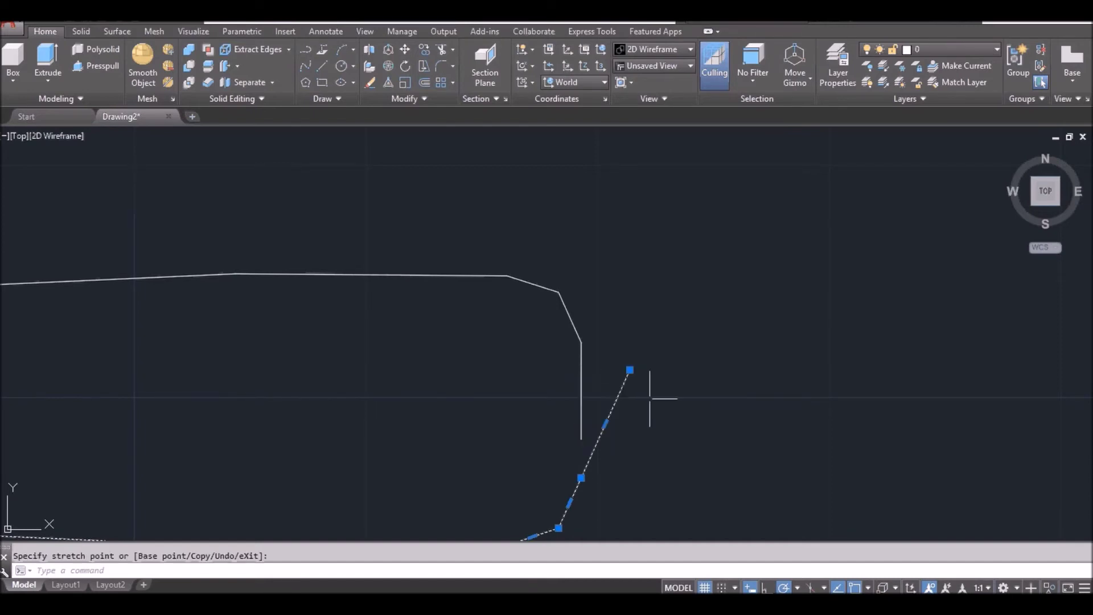
click(630, 370)
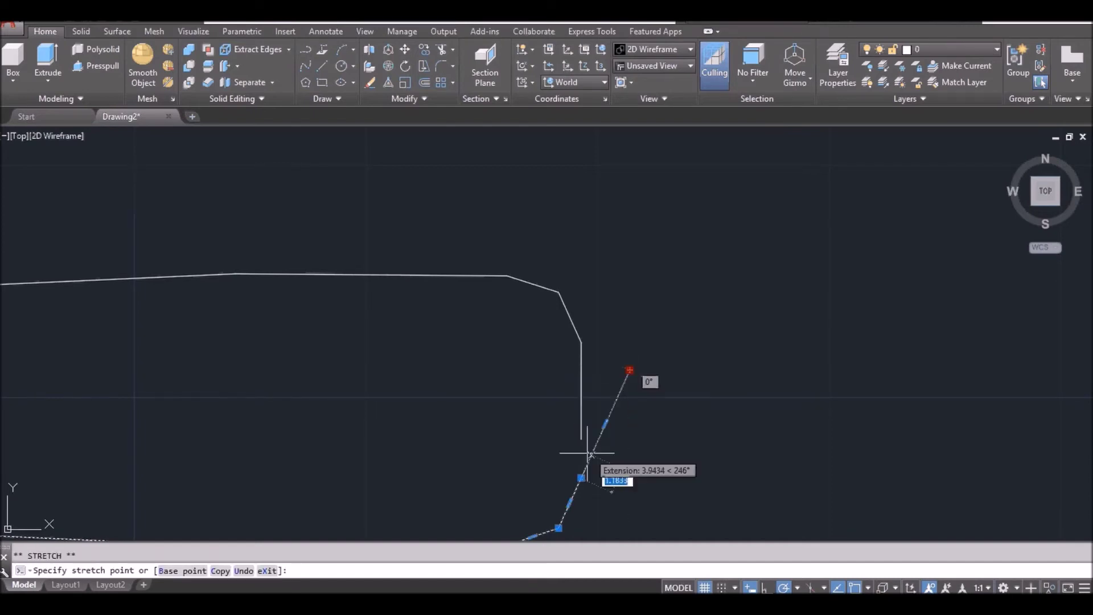
click(581, 440)
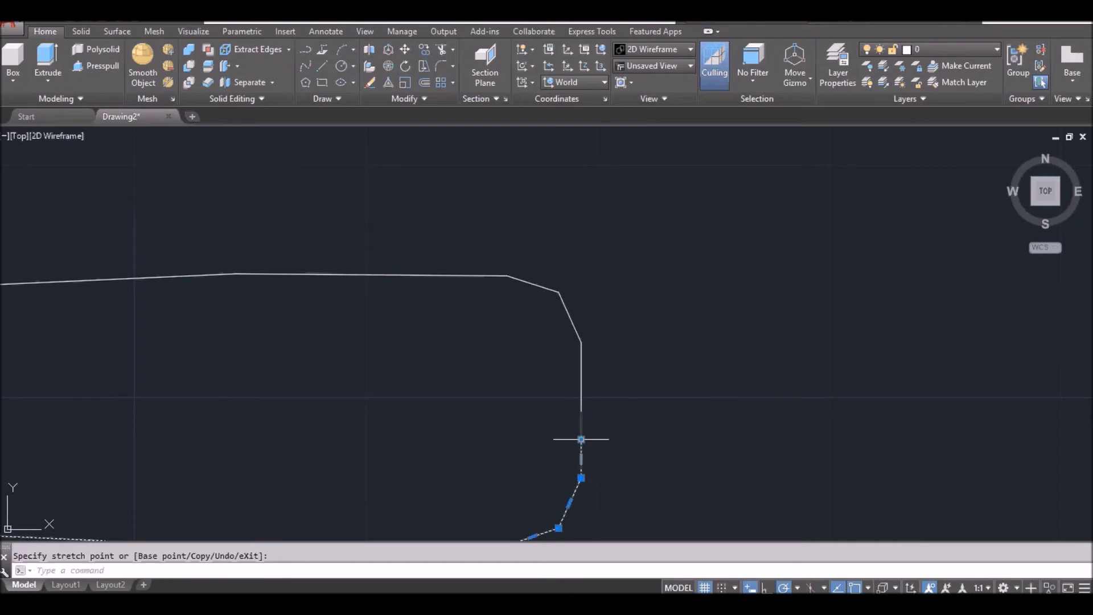
key(Escape)
Join the original and mirrored halves of the fork outline into one polyline
scroll(639, 422, down, 2)
scroll(481, 415, down, 2)
middle_drag(456, 427, 598, 407)
scroll(623, 354, down, 3)
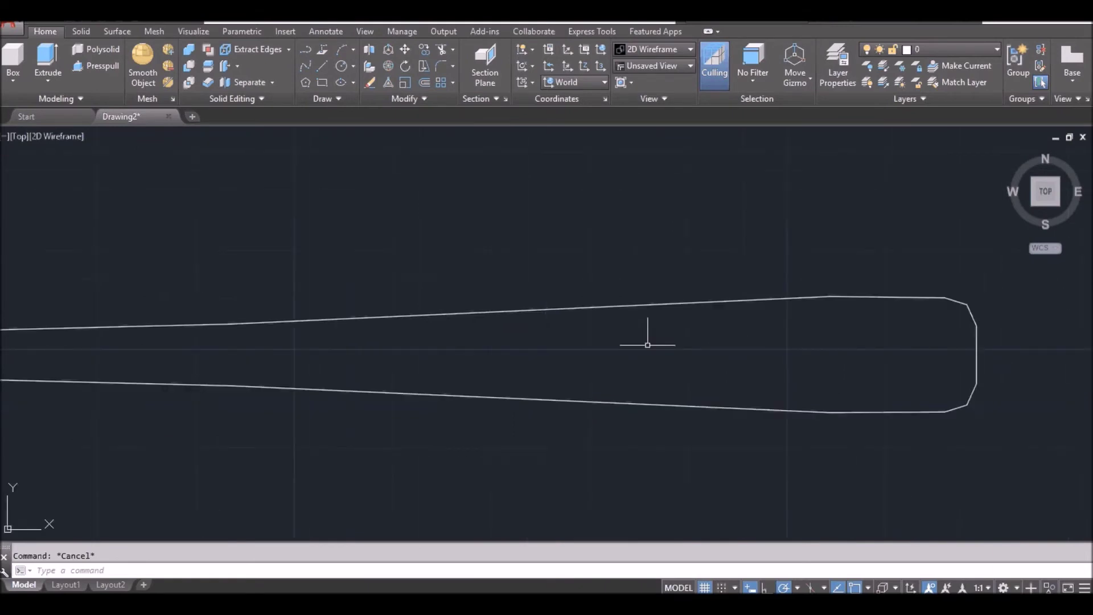
text(J)
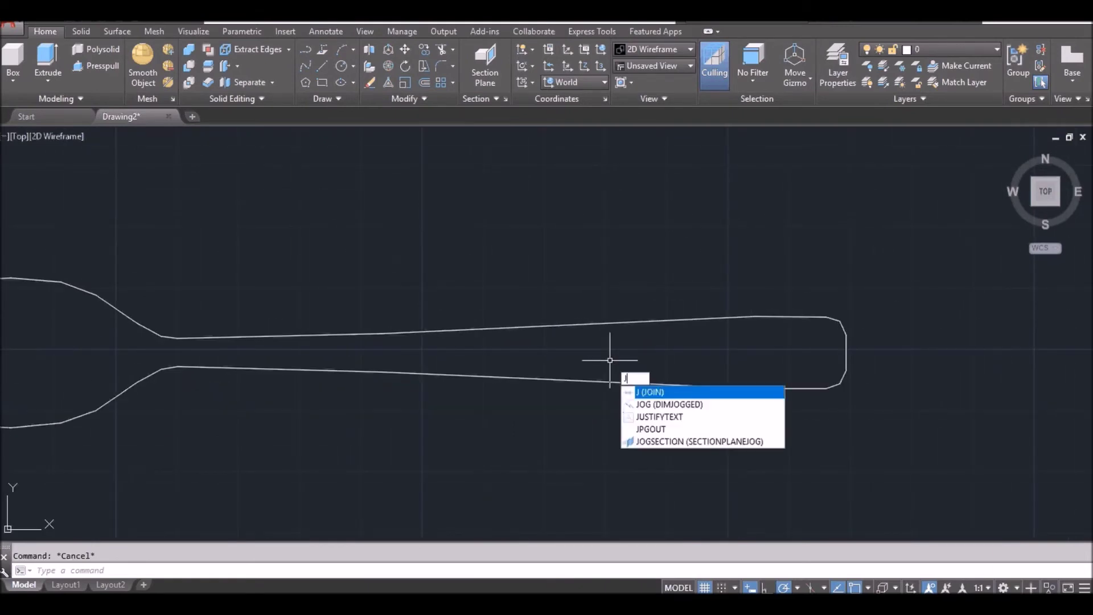
key(Return)
click(636, 422)
click(552, 282)
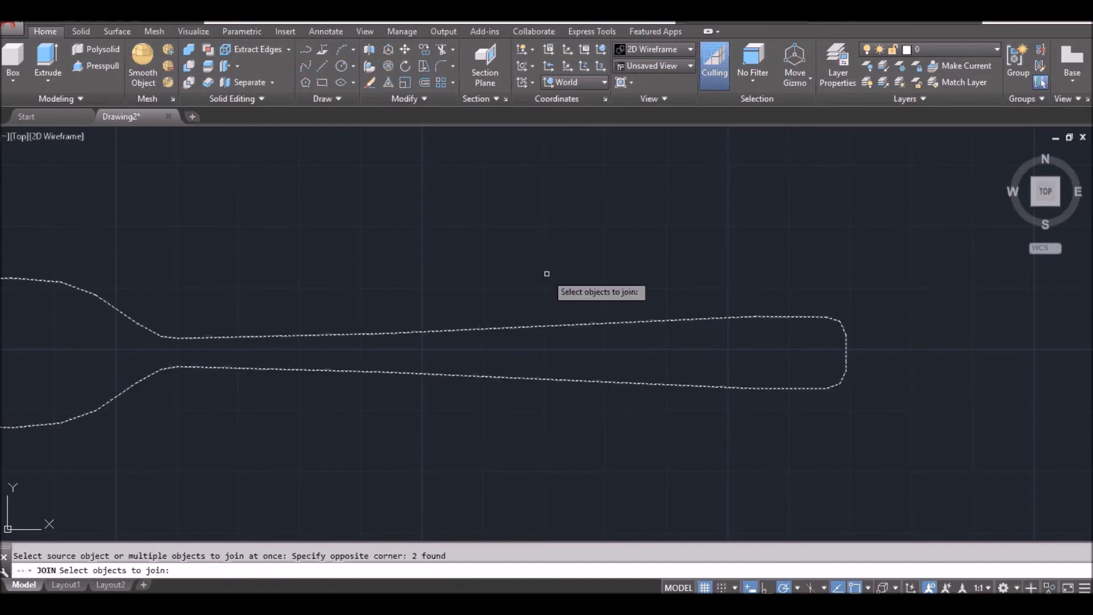
key(Return)
scroll(385, 349, down, 2)
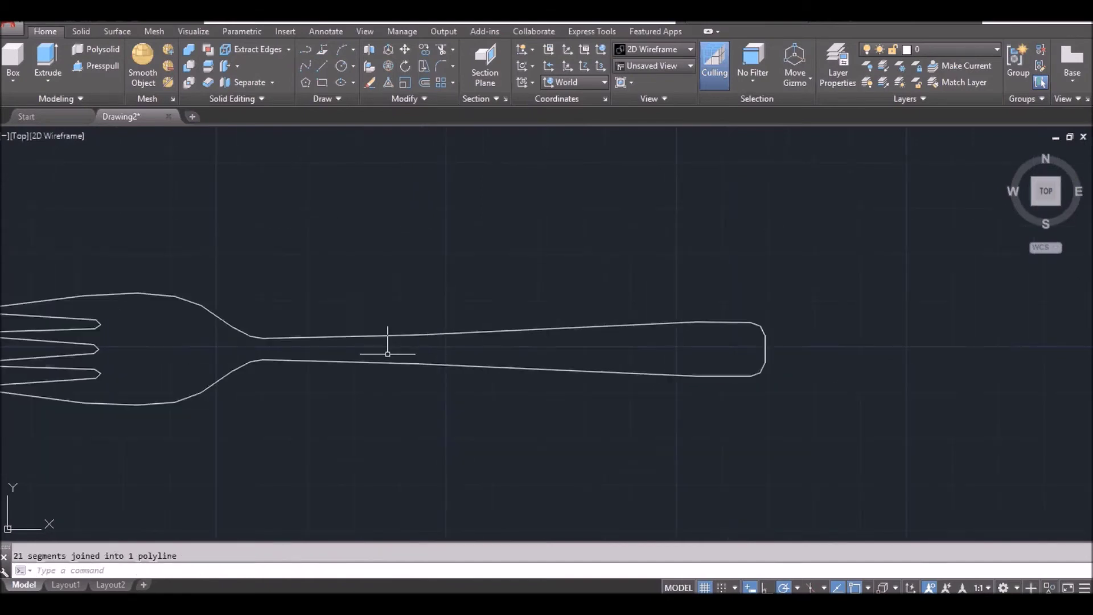
Smooth the joined fork outline by converting the polyline with the Spline option of polyline editing
scroll(291, 312, up, 1)
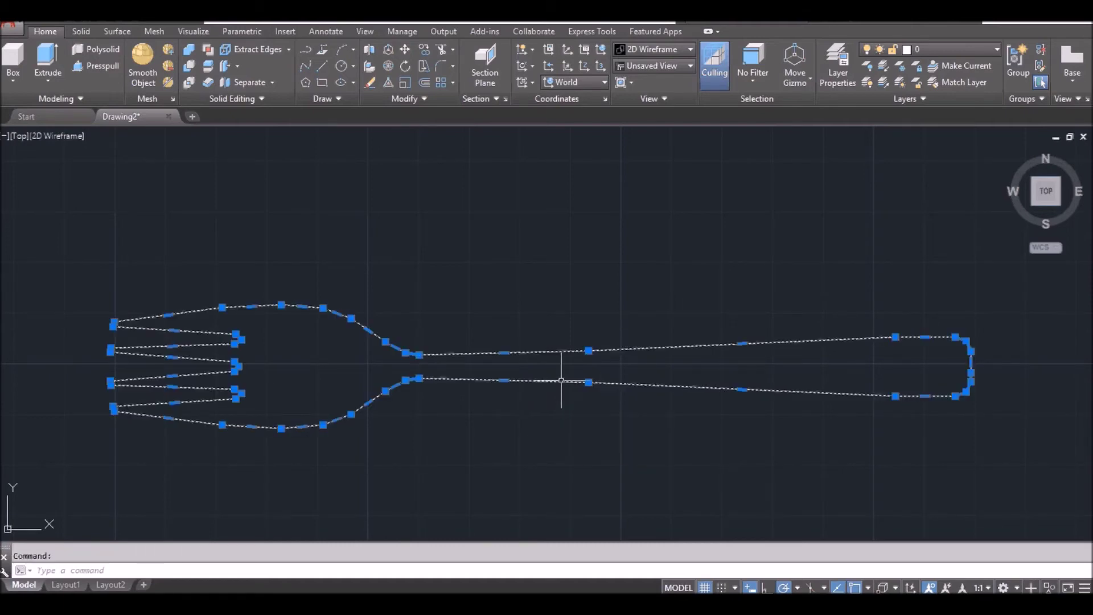
double_click(561, 379)
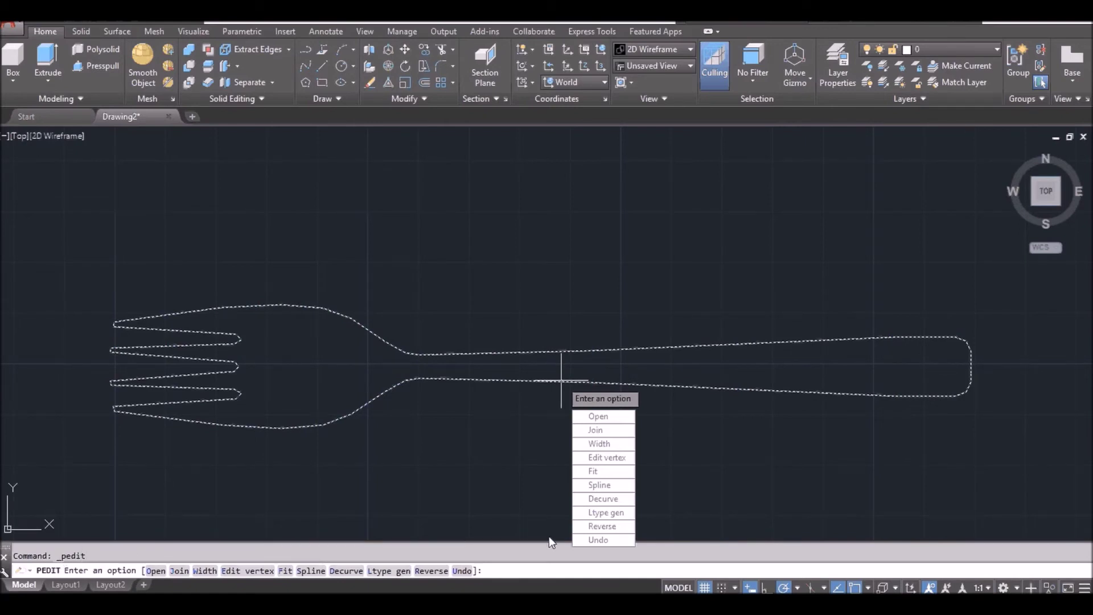
click(608, 486)
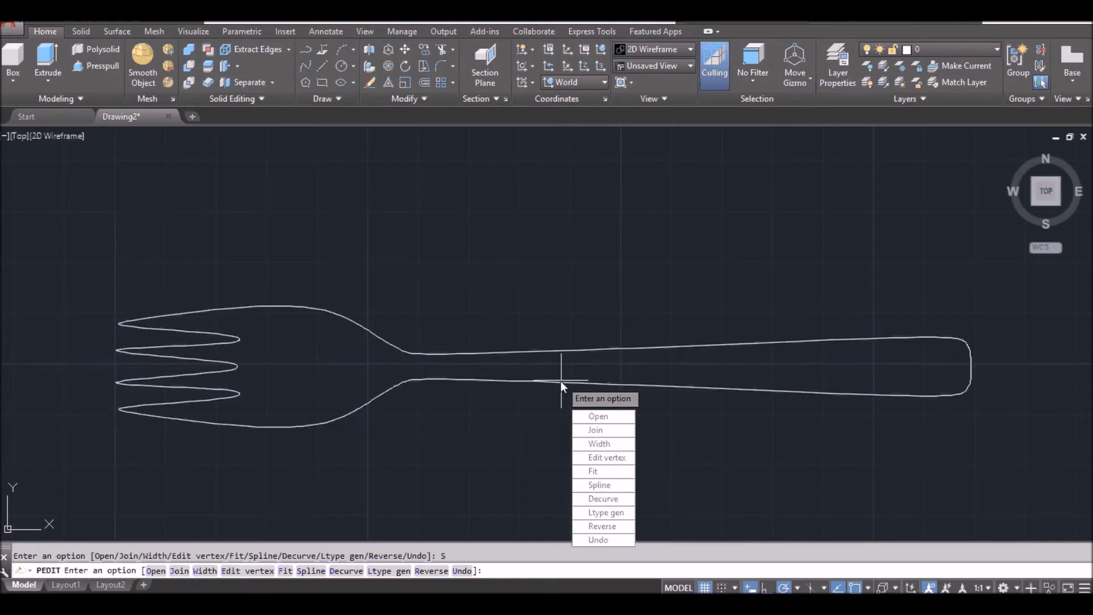
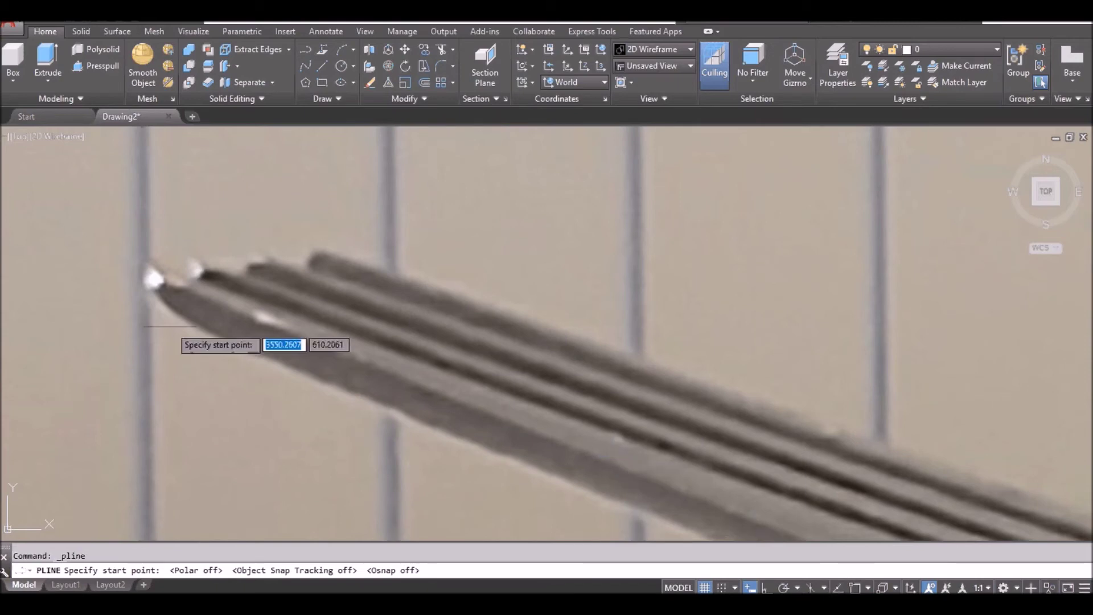
On the side-view photo, start a polyline around the front tine's tip and trace along the tine's upper edge toward the slot bases
click(173, 317)
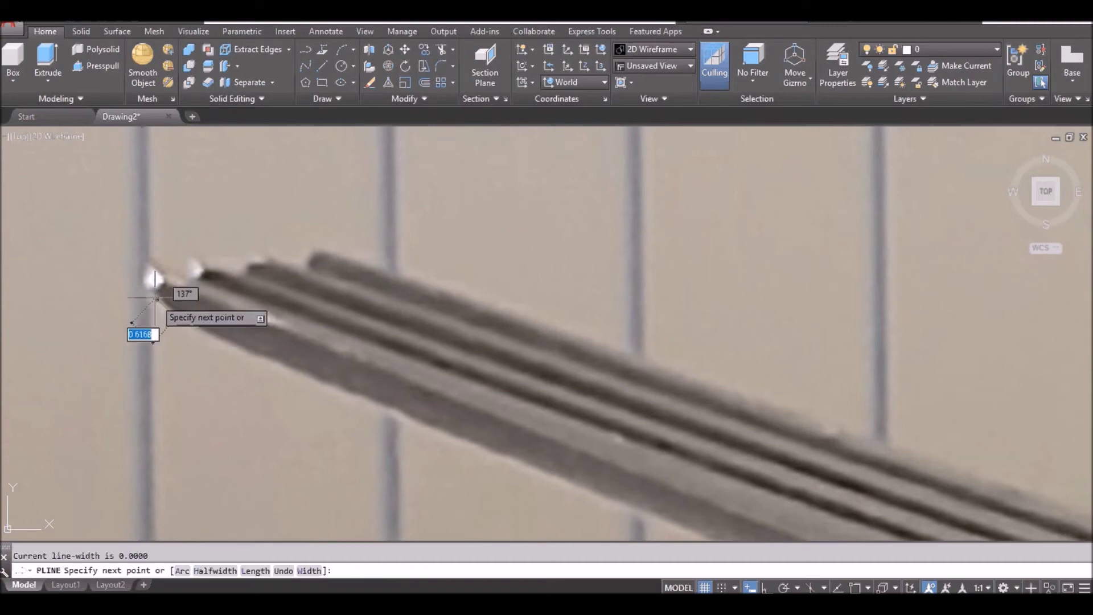
click(144, 281)
click(153, 262)
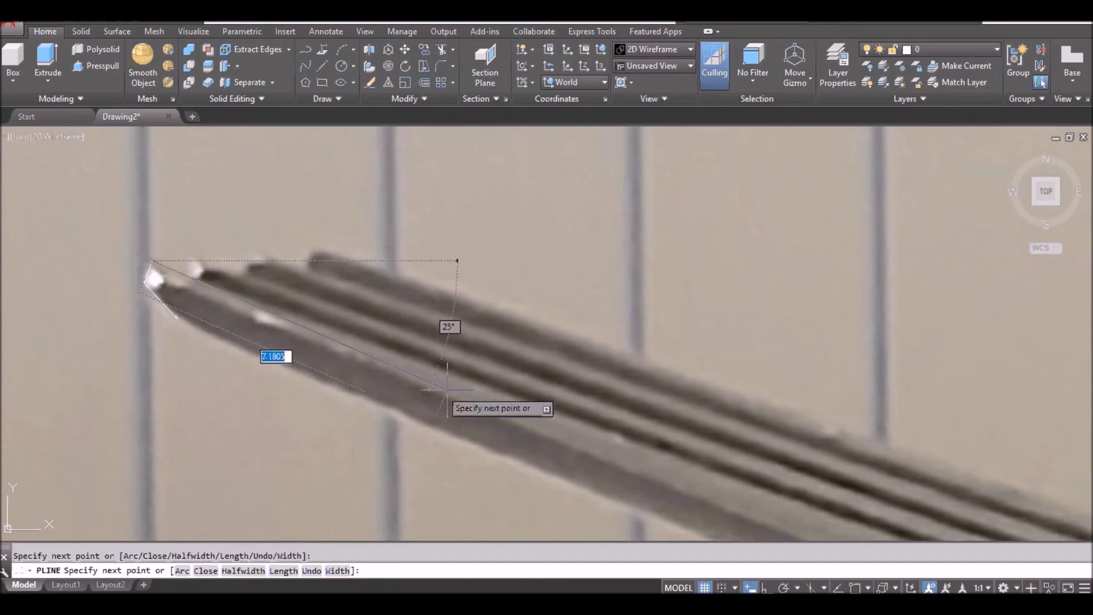
scroll(523, 406, down, 1)
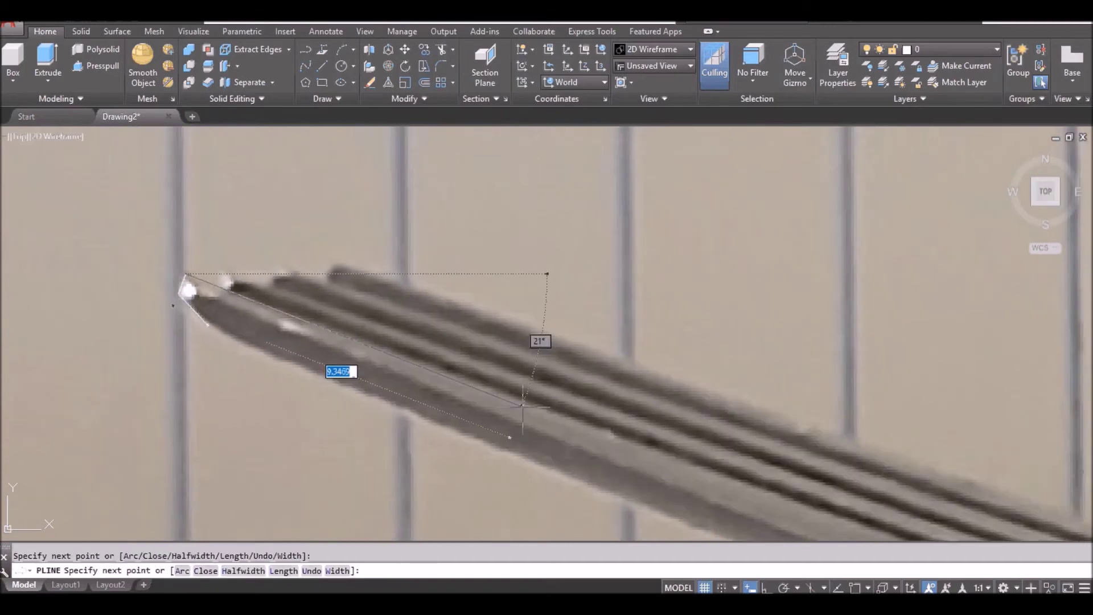
mouse_move(572, 442)
middle_down()
mouse_move(447, 290)
mouse_move(349, 216)
middle_up()
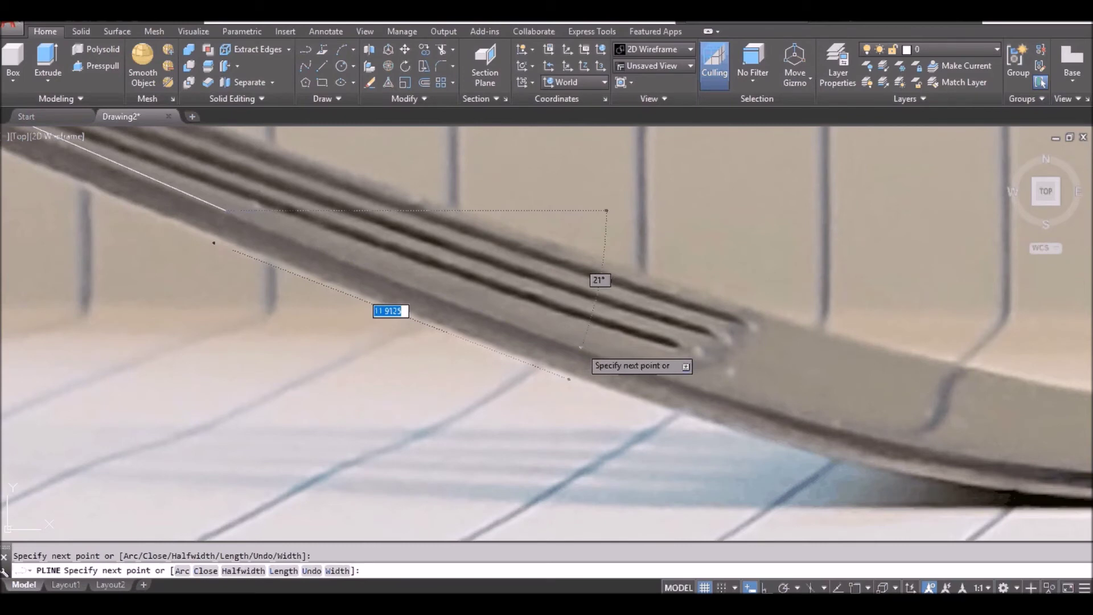
click(579, 347)
Continue the side-view polyline along the front tine's upper edge, past the slot bases to the lowest part of the fork's bowl
middle_drag(580, 347, 607, 359)
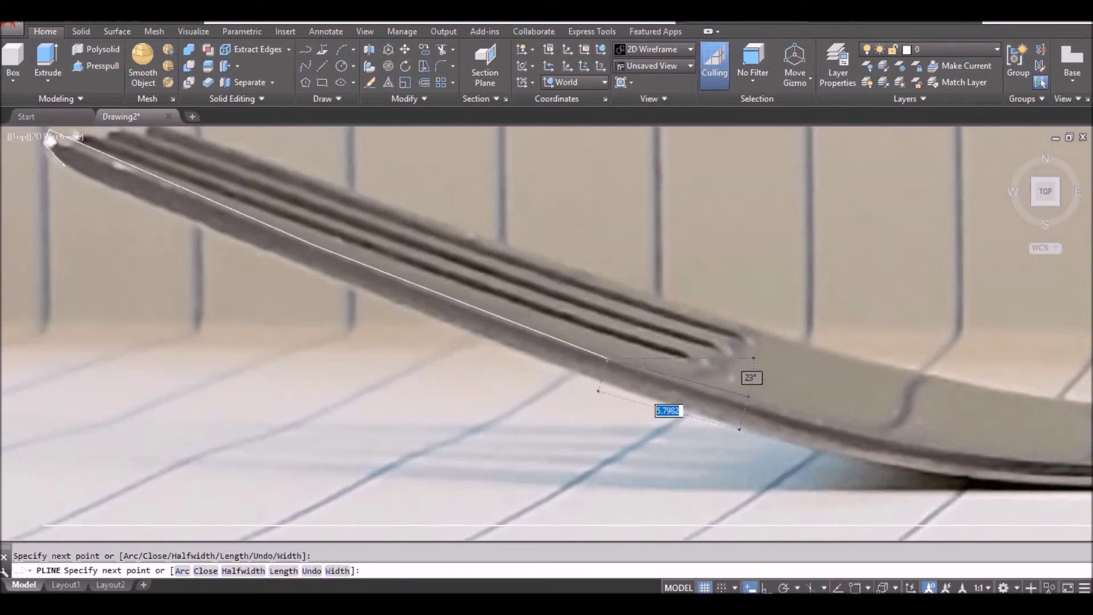
scroll(490, 386, down, 1)
middle_drag(739, 428, 485, 393)
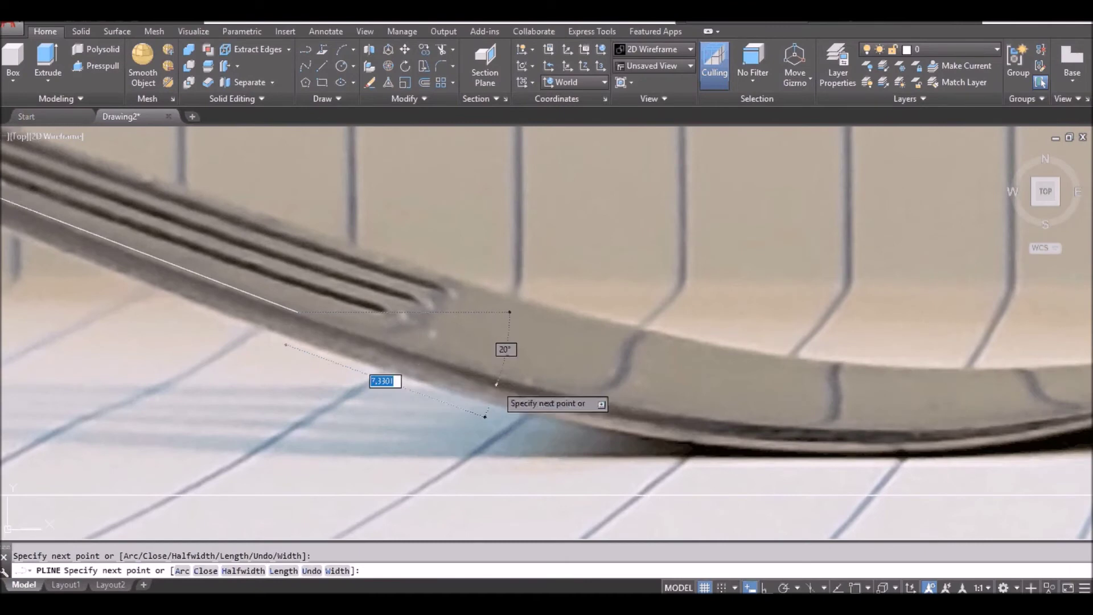
click(496, 385)
middle_drag(734, 430, 467, 445)
scroll(467, 445, up, 1)
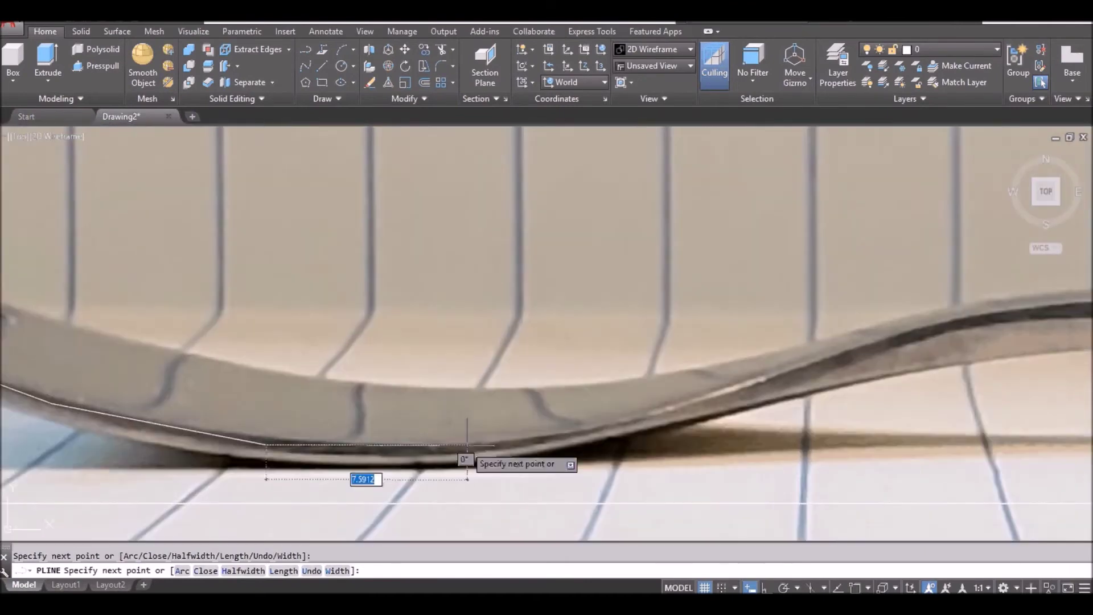
click(486, 446)
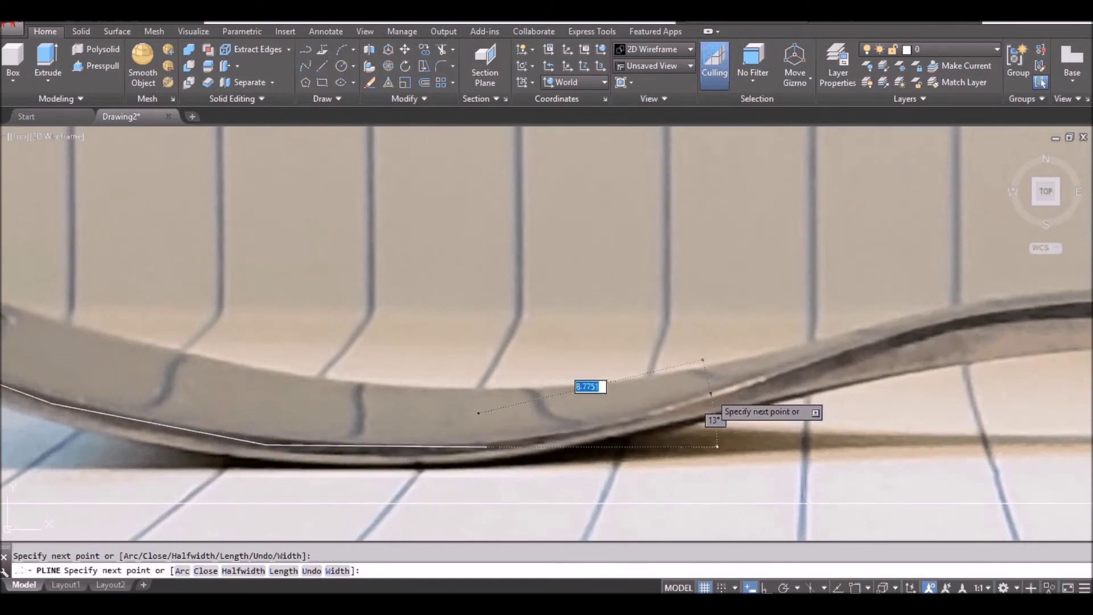
Extend the polyline from the bowl up along the neck's upper edge to the crest where the handle begins
middle_drag(710, 394, 442, 396)
scroll(519, 375, up, 1)
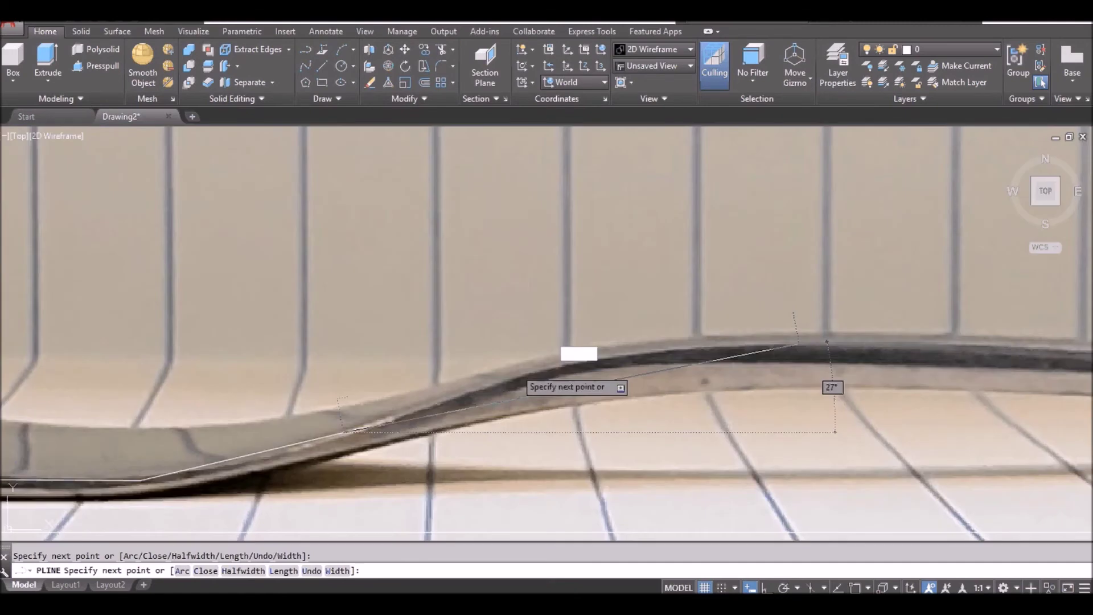
click(558, 369)
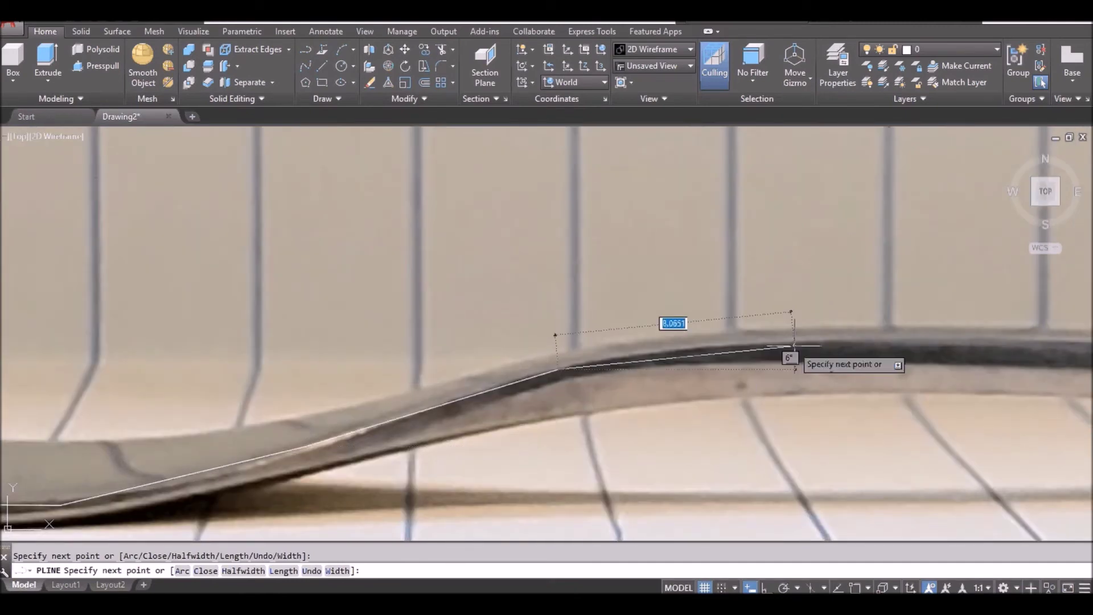
click(817, 344)
Trace the polyline along the handle's upper edge from the crest down to the dip before the handle's end
scroll(817, 344, down, 2)
middle_drag(825, 377, 338, 401)
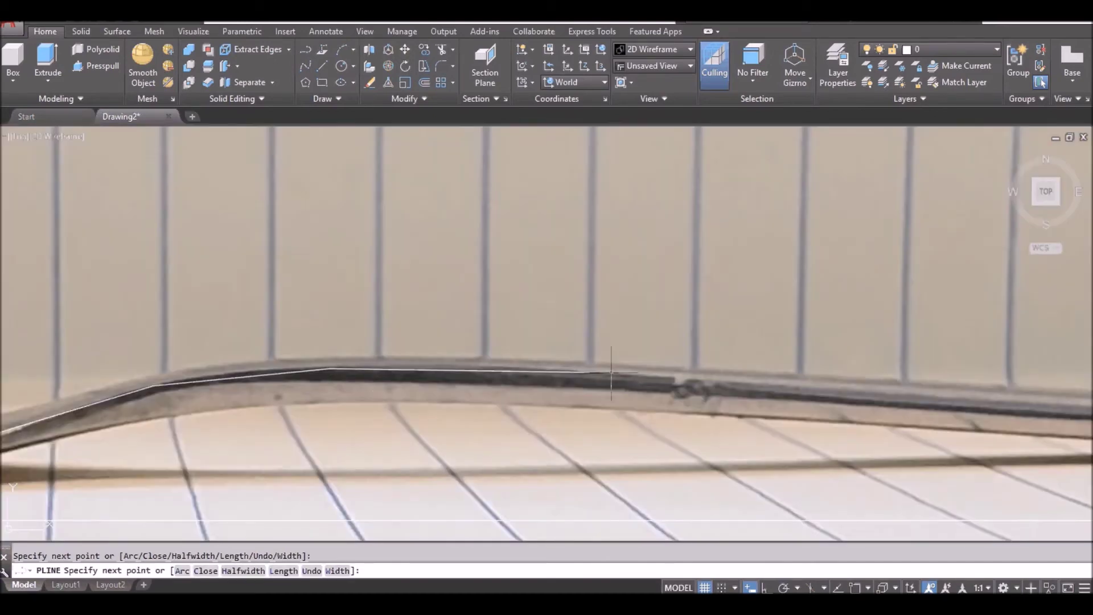
scroll(611, 373, down, 1)
middle_drag(611, 373, 301, 378)
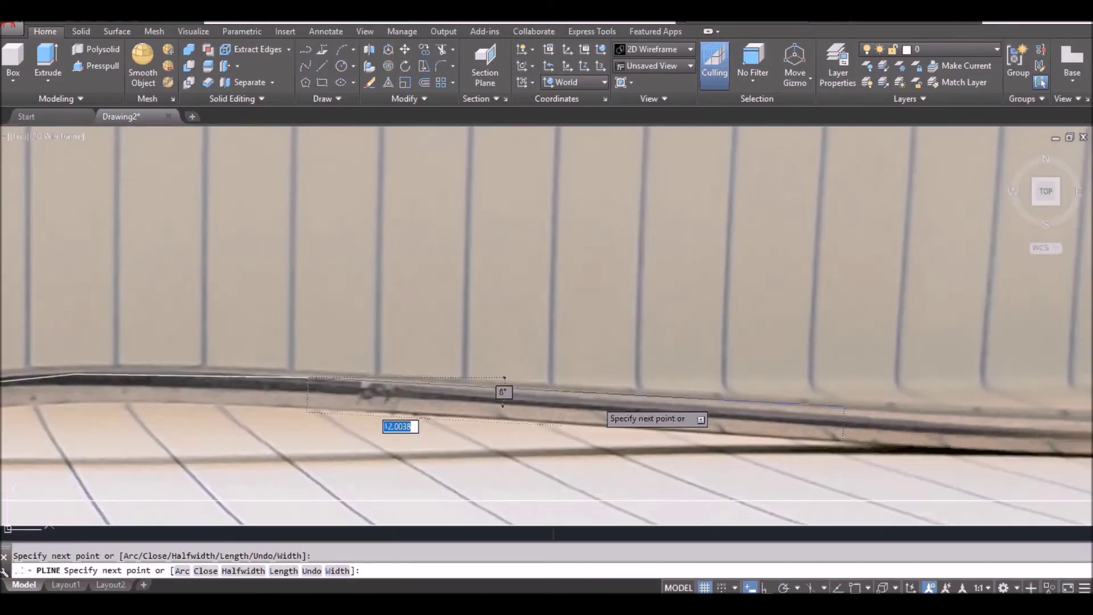
scroll(575, 408, up, 1)
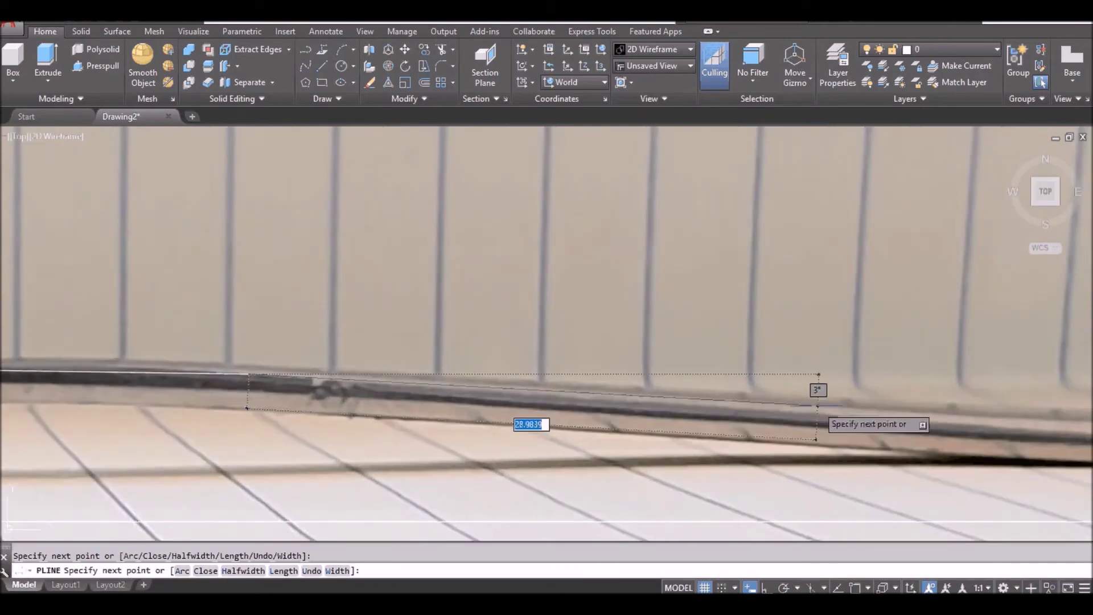
click(817, 406)
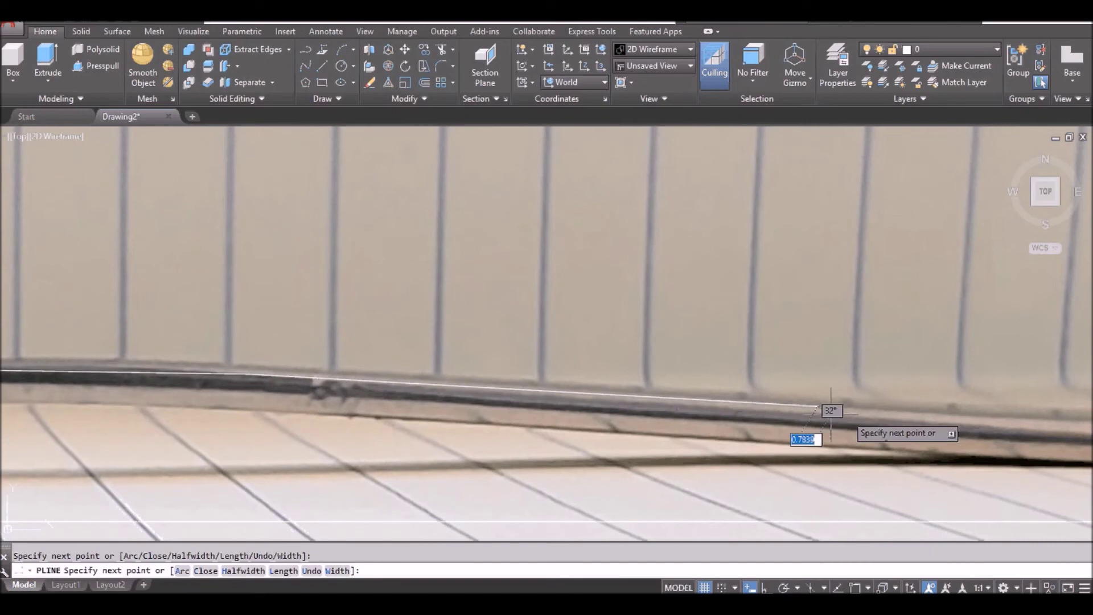
scroll(831, 411, down, 4)
scroll(574, 415, up, 1)
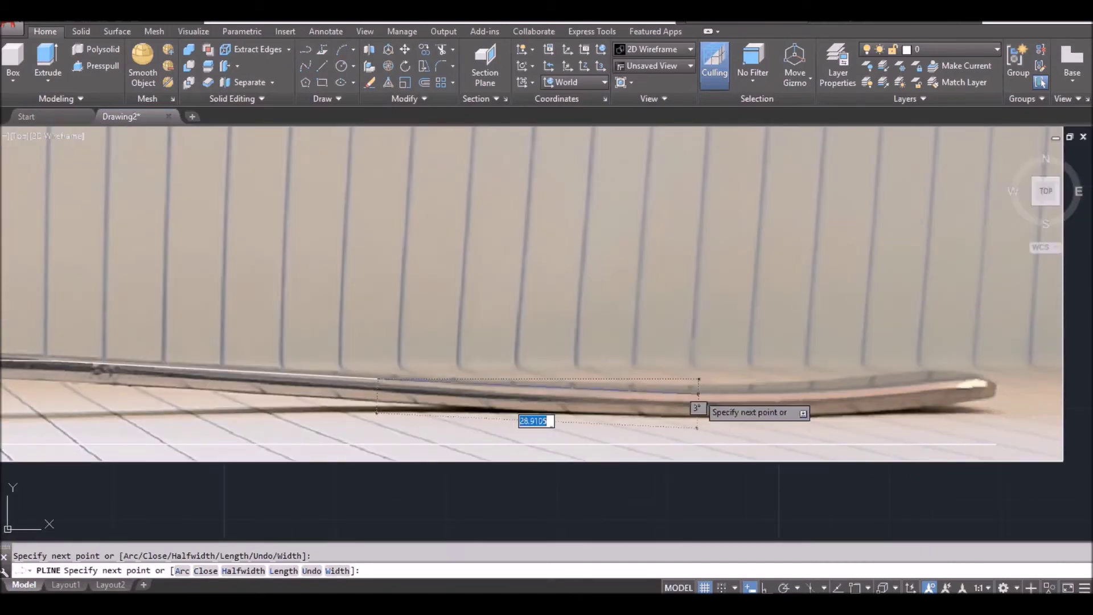
click(698, 393)
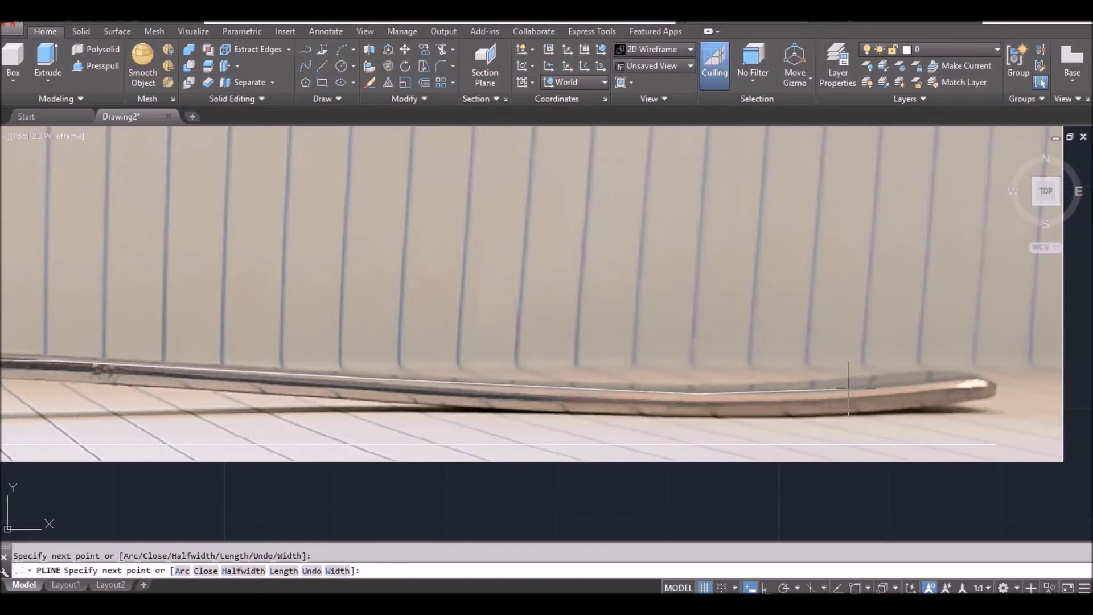
Trace the upturned last part of the handle and carry the polyline around its blunt end to the lower corner
scroll(849, 388, up, 1)
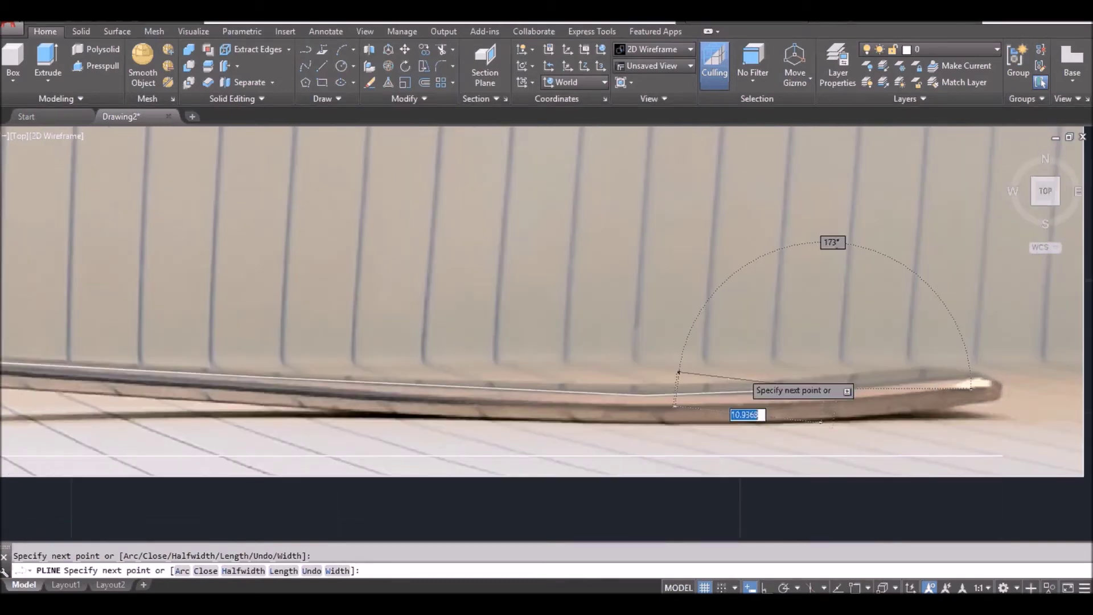
middle_drag(968, 388, 752, 393)
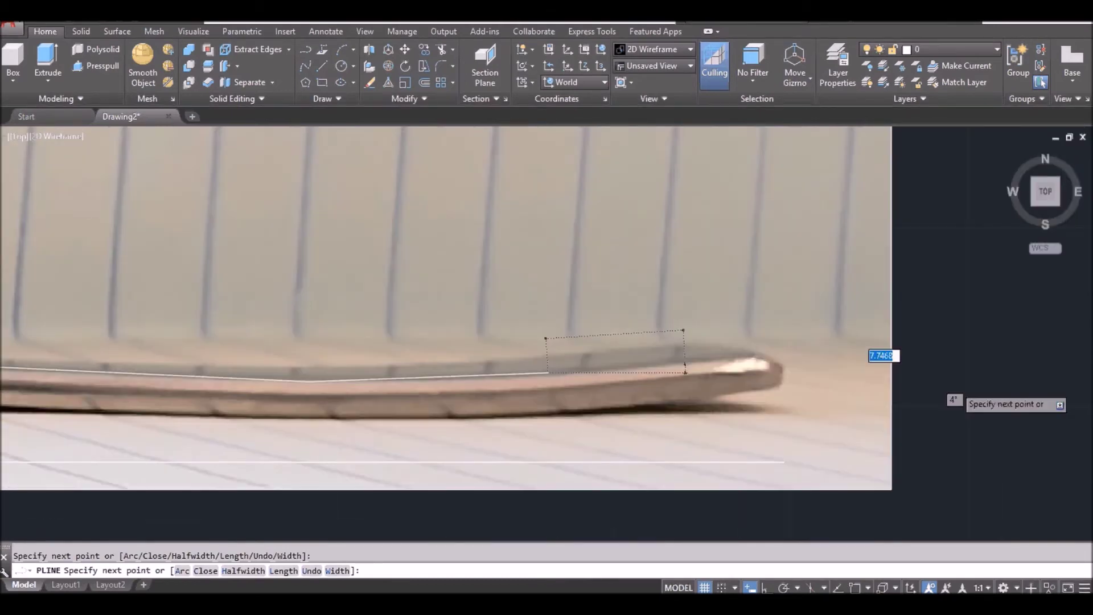
click(758, 359)
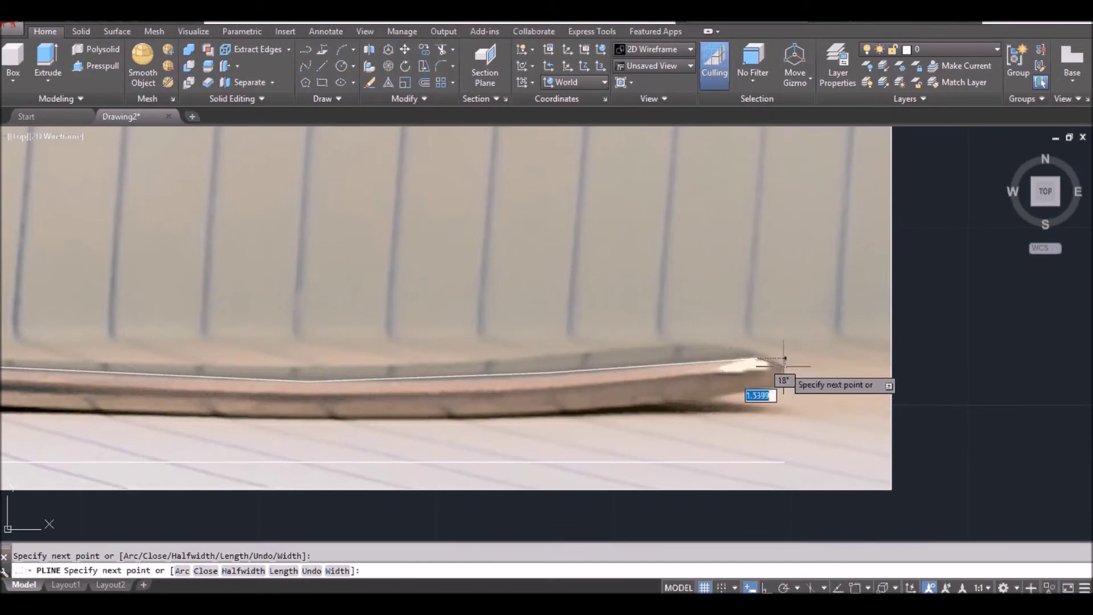
click(783, 361)
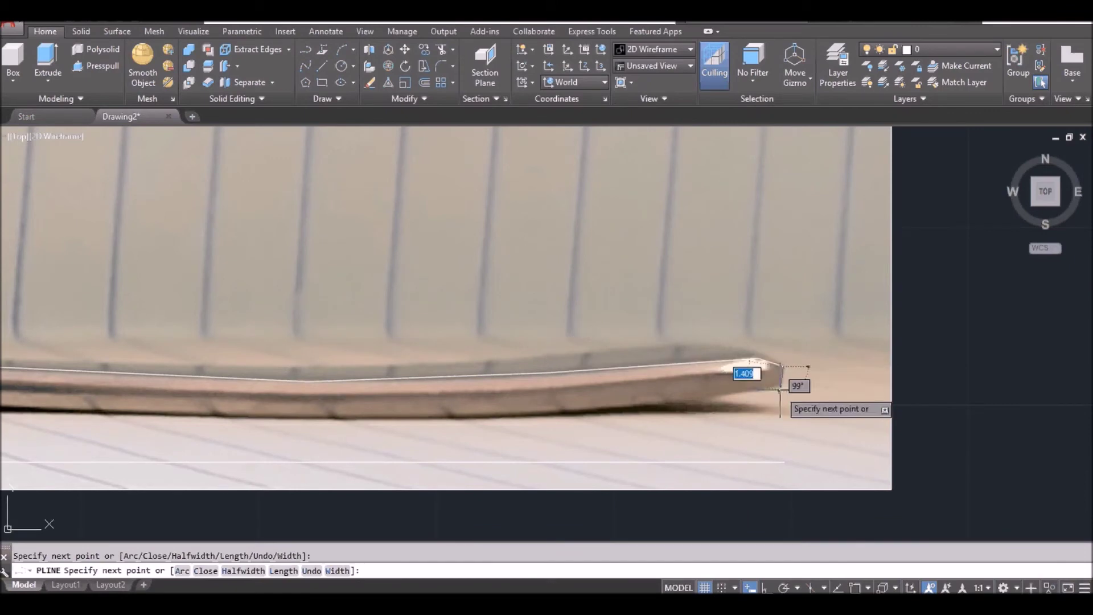
click(780, 390)
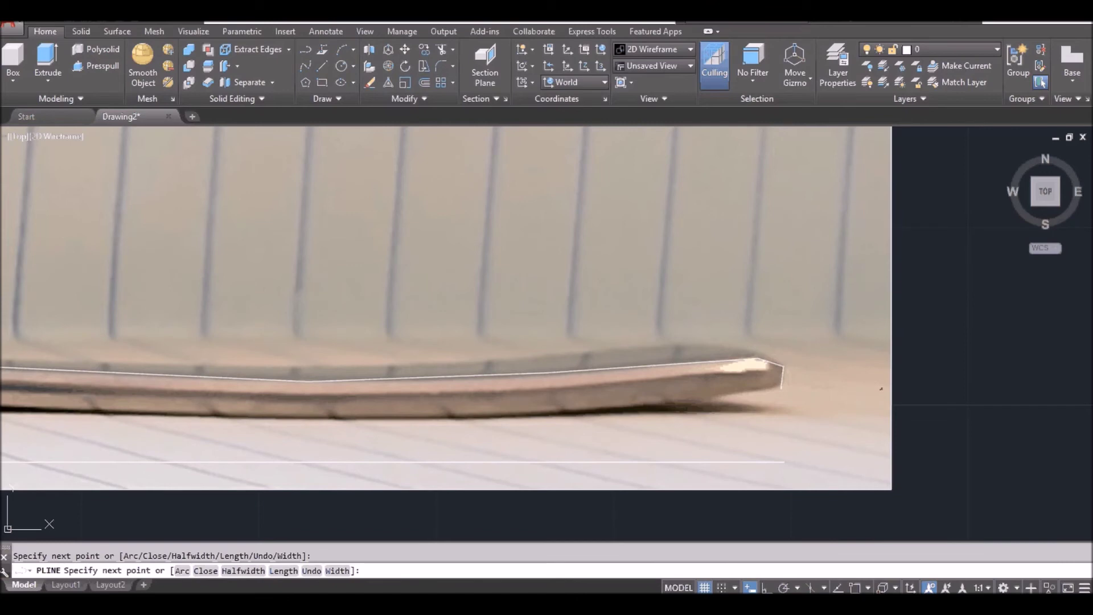
Trace the polyline back along the handle's underside from its end toward the neck crest
click(499, 420)
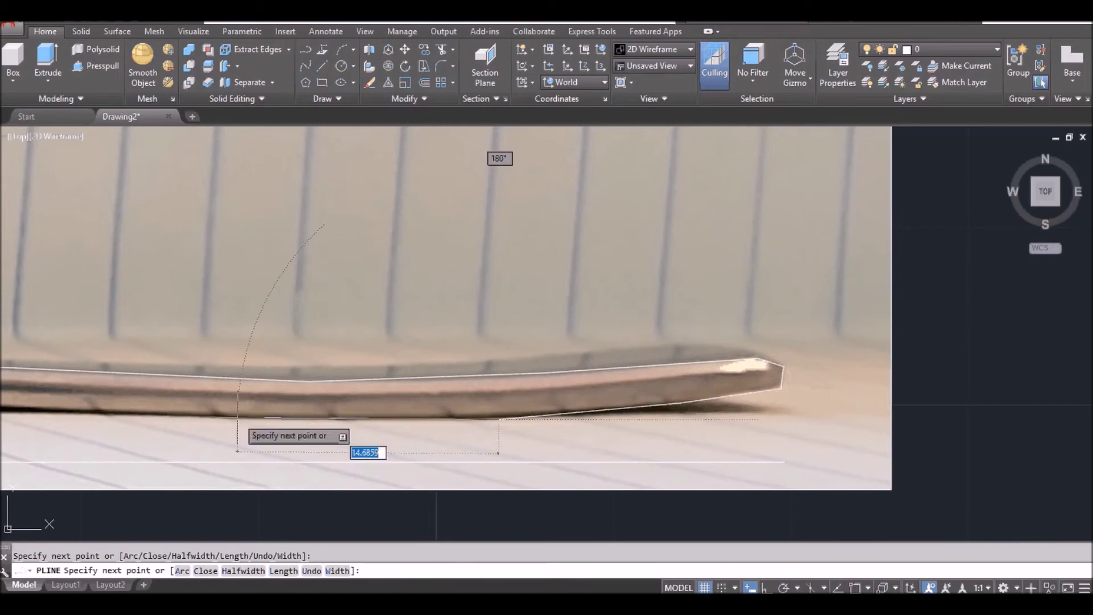
middle_drag(237, 452, 249, 425)
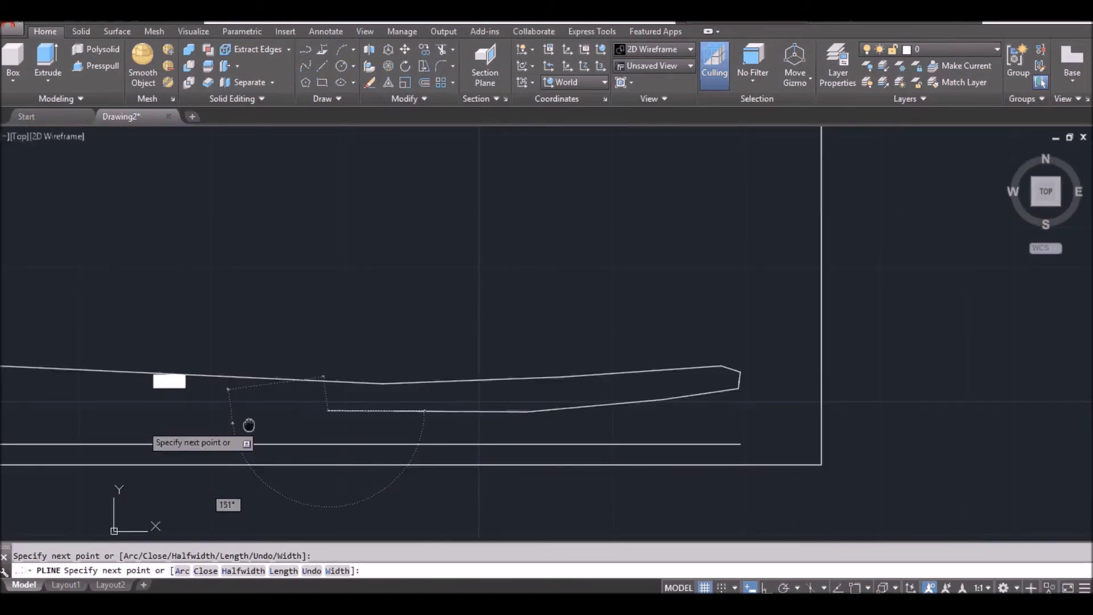
scroll(927, 398, up, 5)
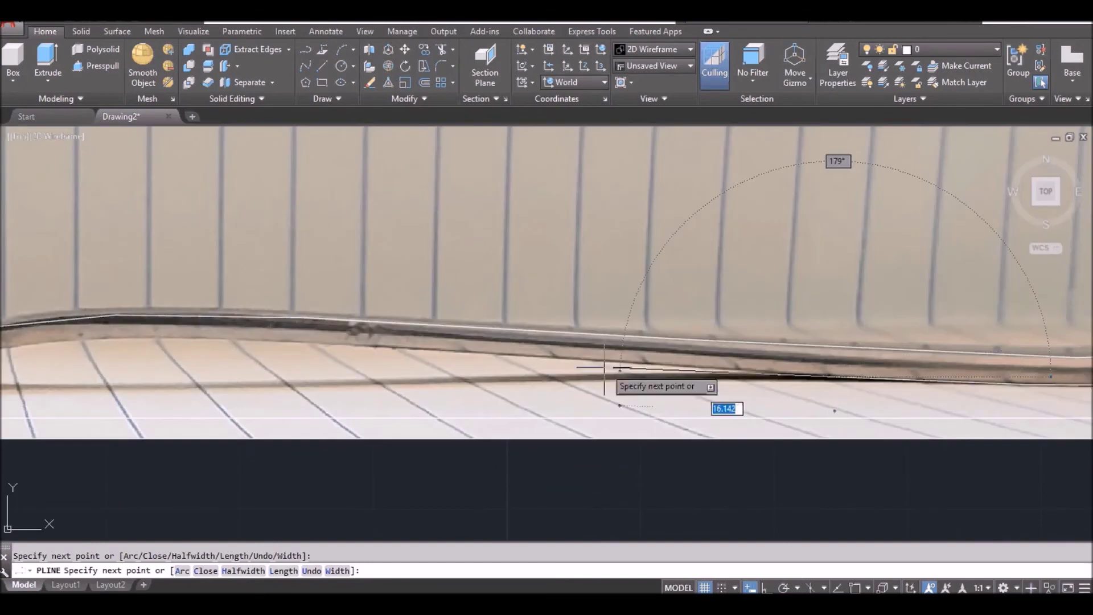
click(579, 359)
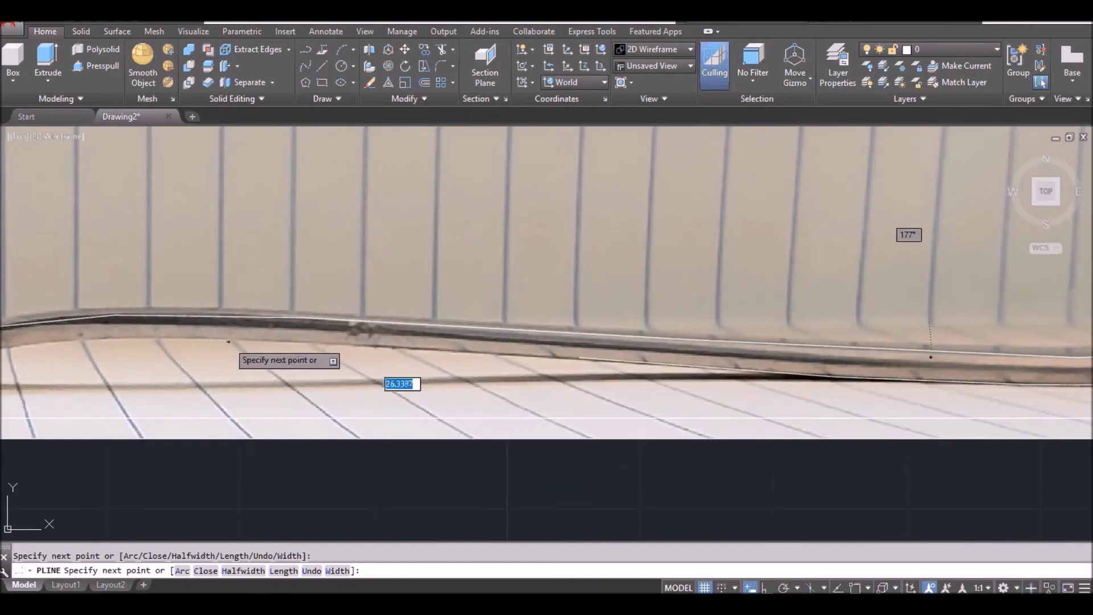
click(229, 342)
Continue the polyline along the underside of the crest and down the neck to the bottom of the bowl
middle_drag(229, 342, 316, 348)
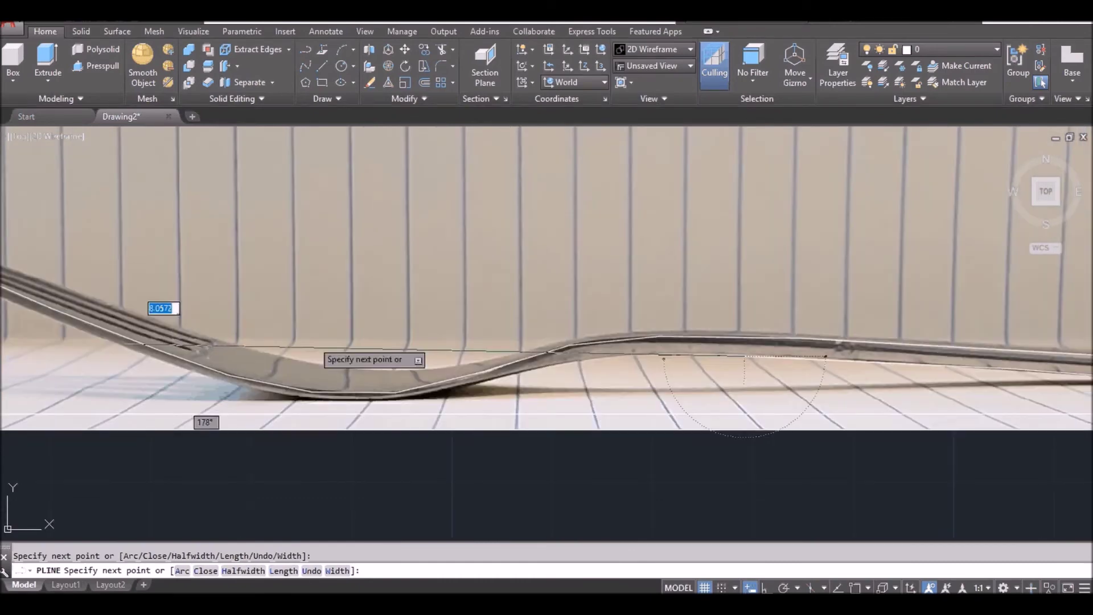
scroll(657, 362, up, 2)
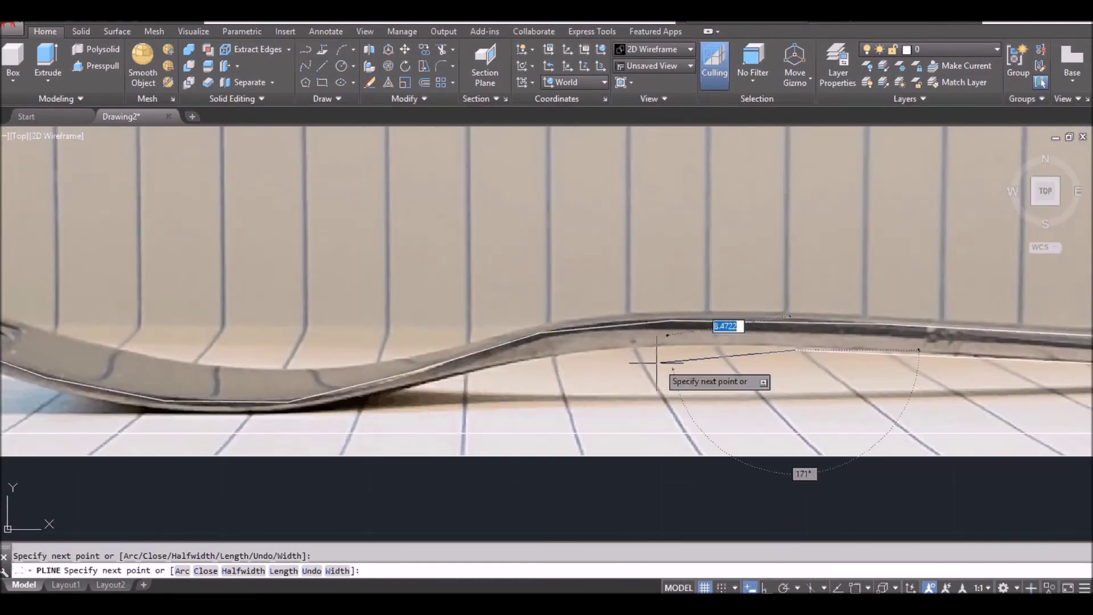
scroll(658, 363, up, 1)
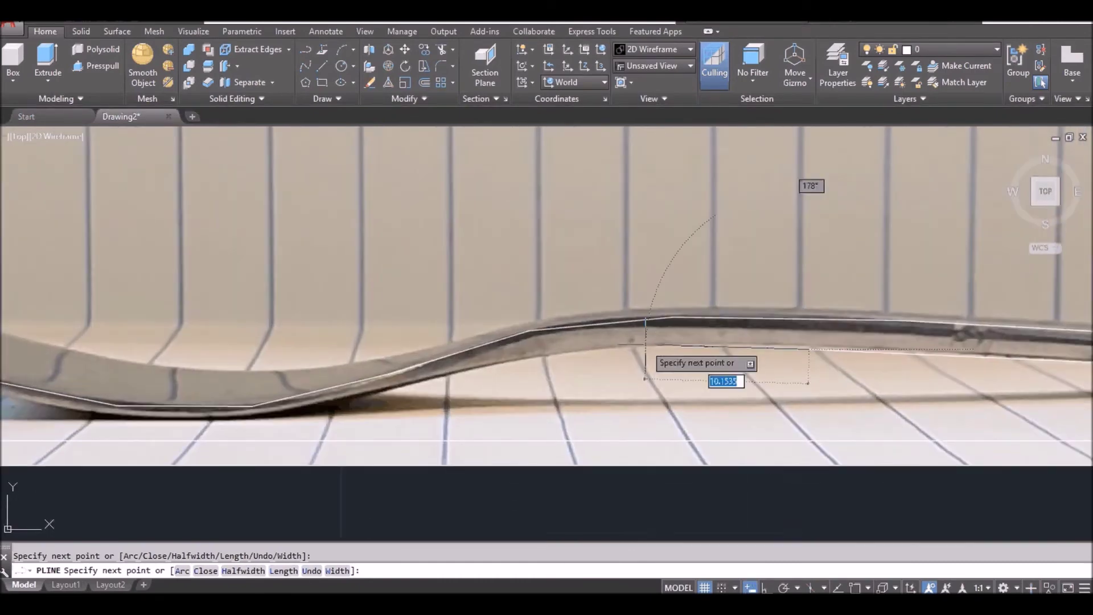
click(645, 344)
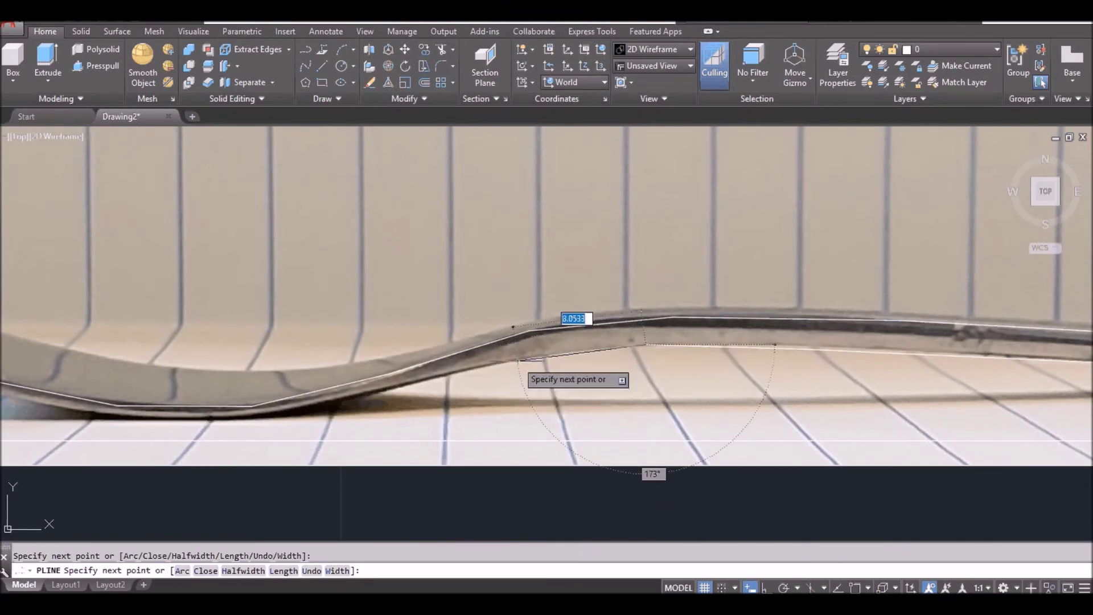
click(518, 360)
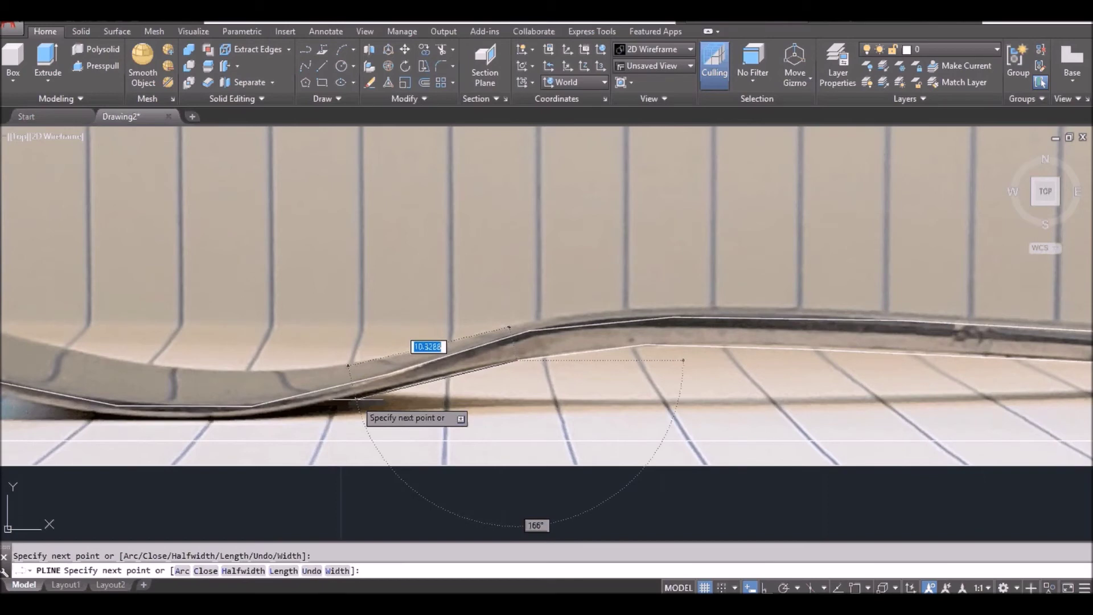
click(357, 399)
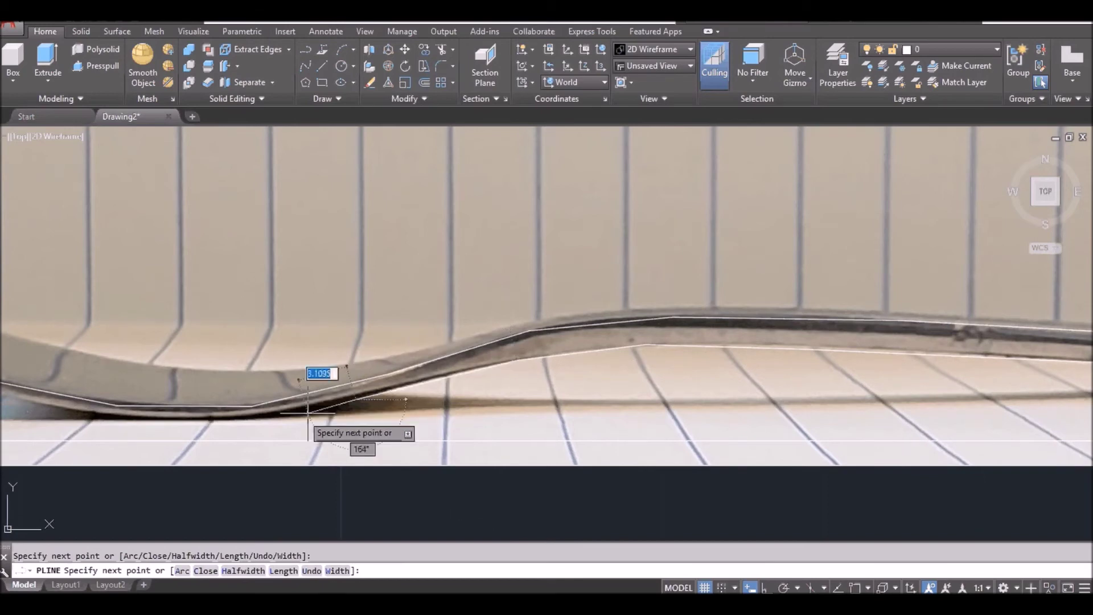
click(262, 420)
Trace the bowl's underside and continue up the front tine's lower edge to about its middle
scroll(150, 425, down, 1)
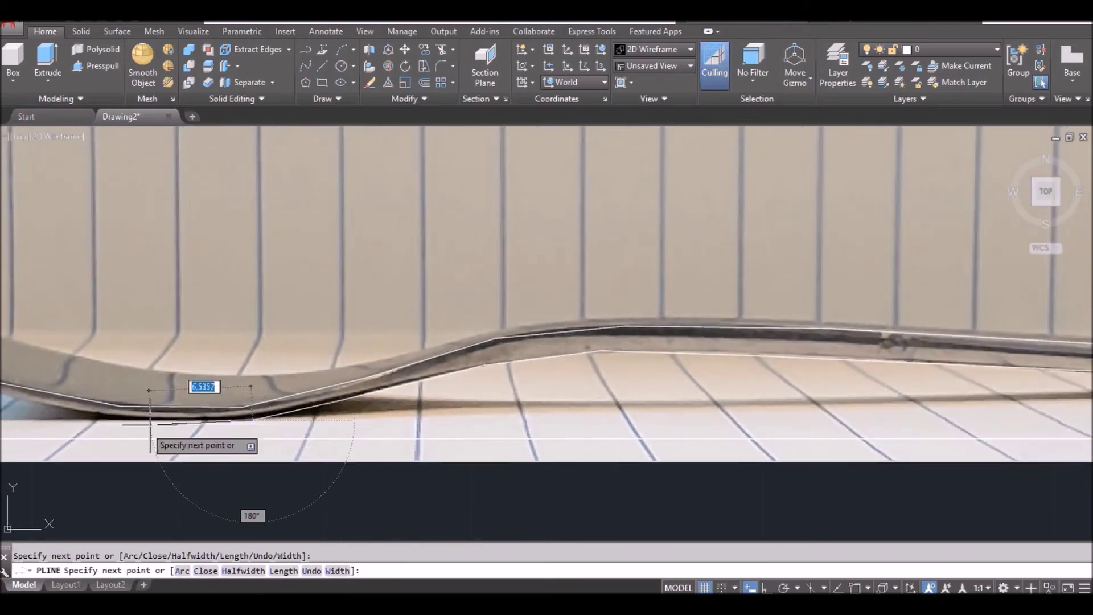
middle_drag(149, 424, 562, 439)
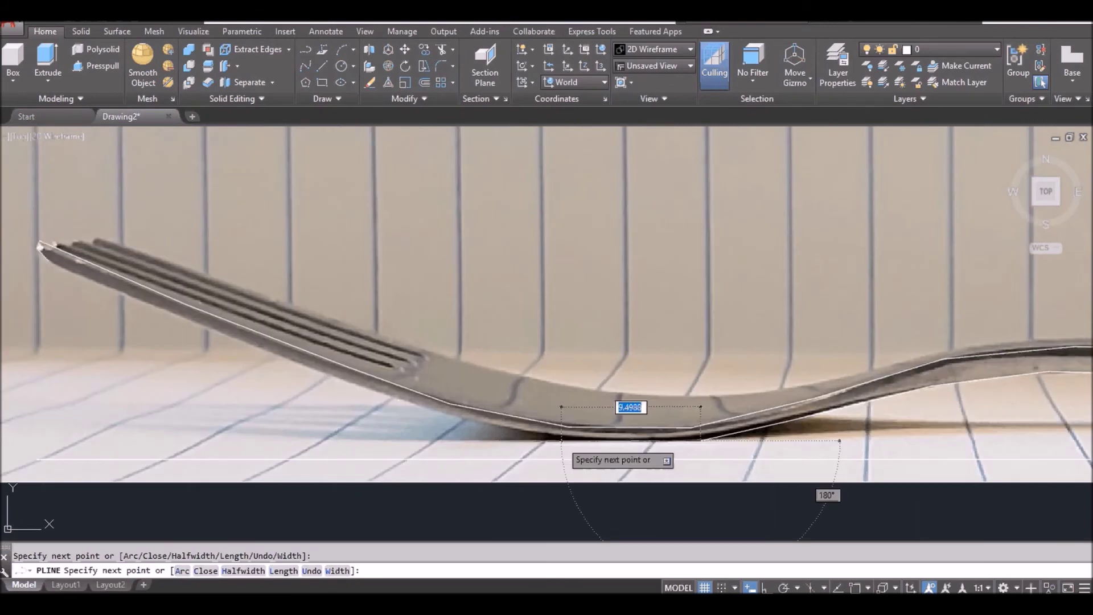
click(565, 440)
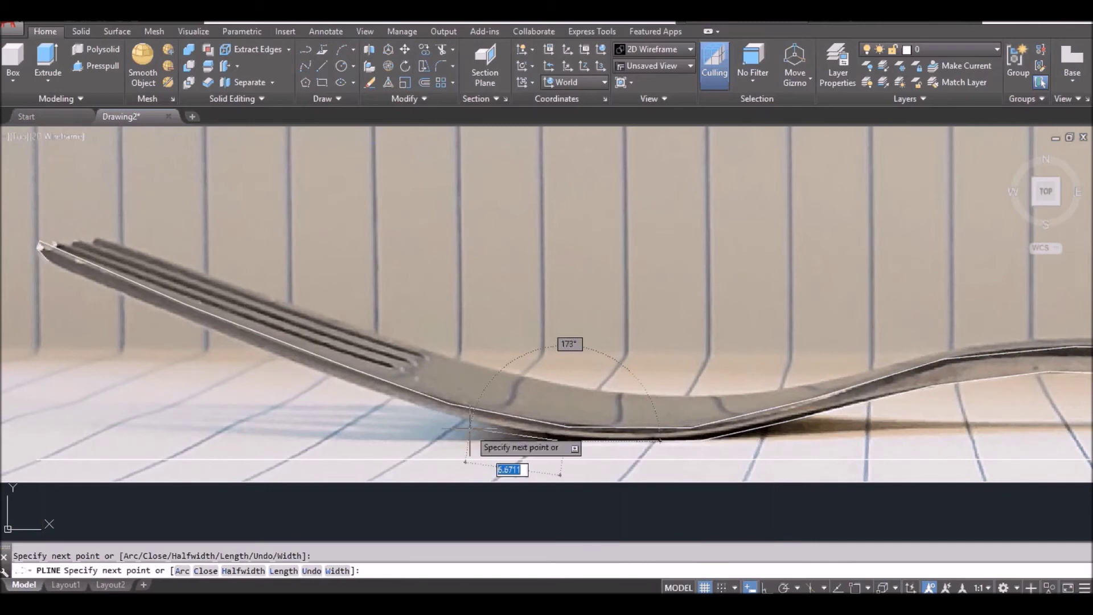
click(470, 426)
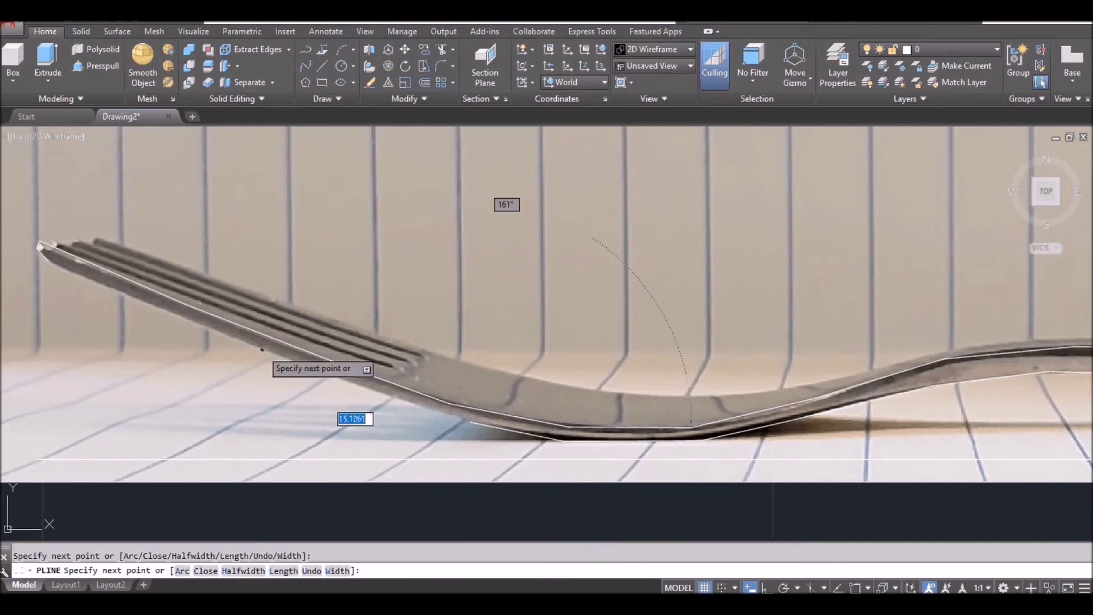
click(262, 349)
Turn object snap on and bring the polyline along the tine's lower edge back to its start point at the tip
middle_drag(262, 349, 544, 434)
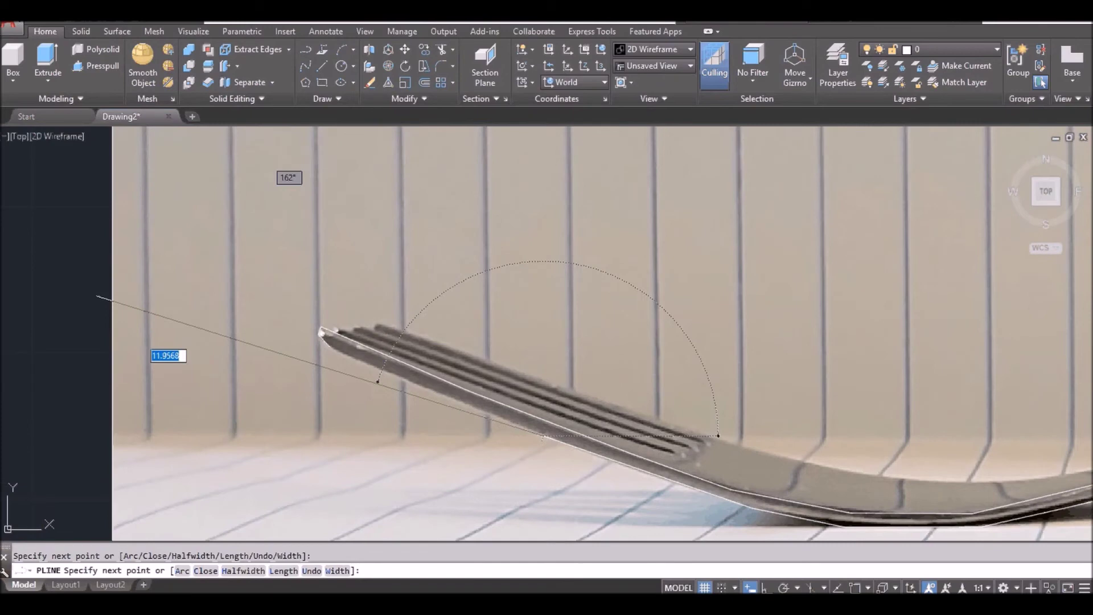
scroll(373, 374, up, 1)
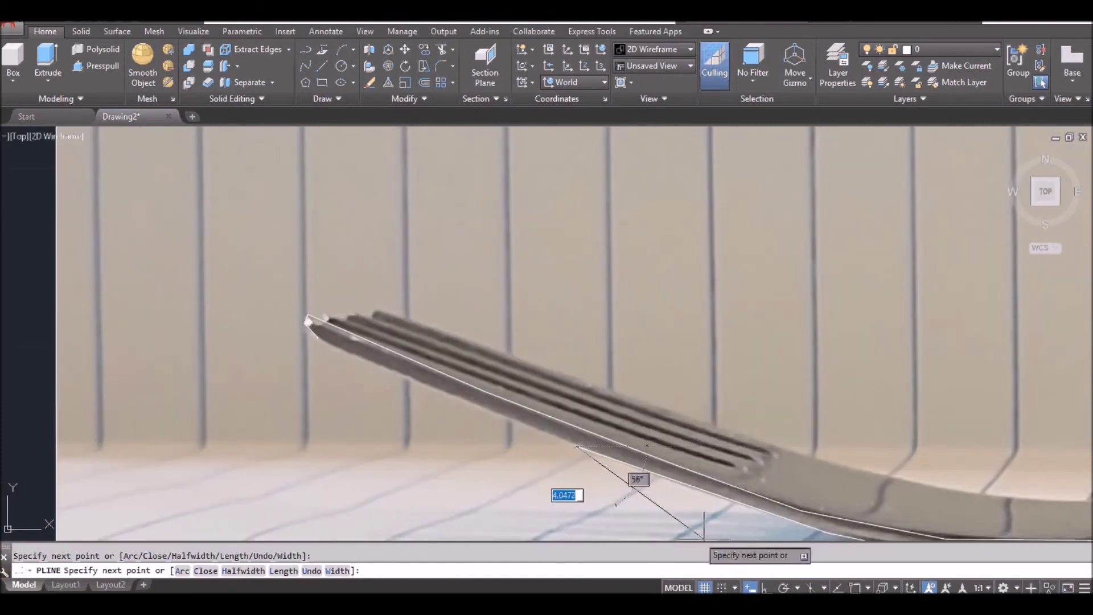
key(F3)
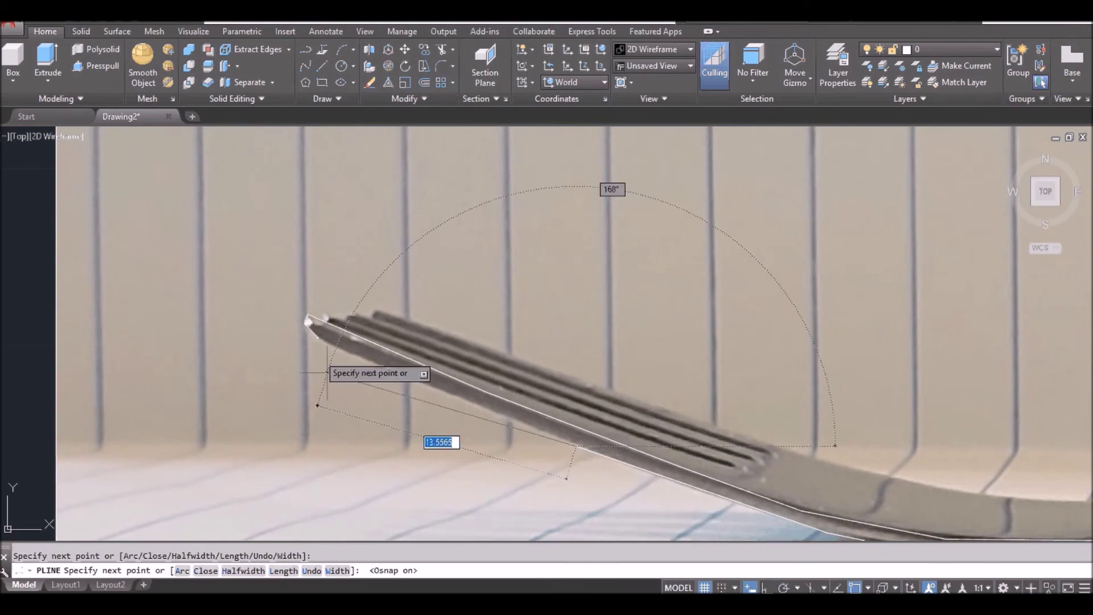
click(318, 338)
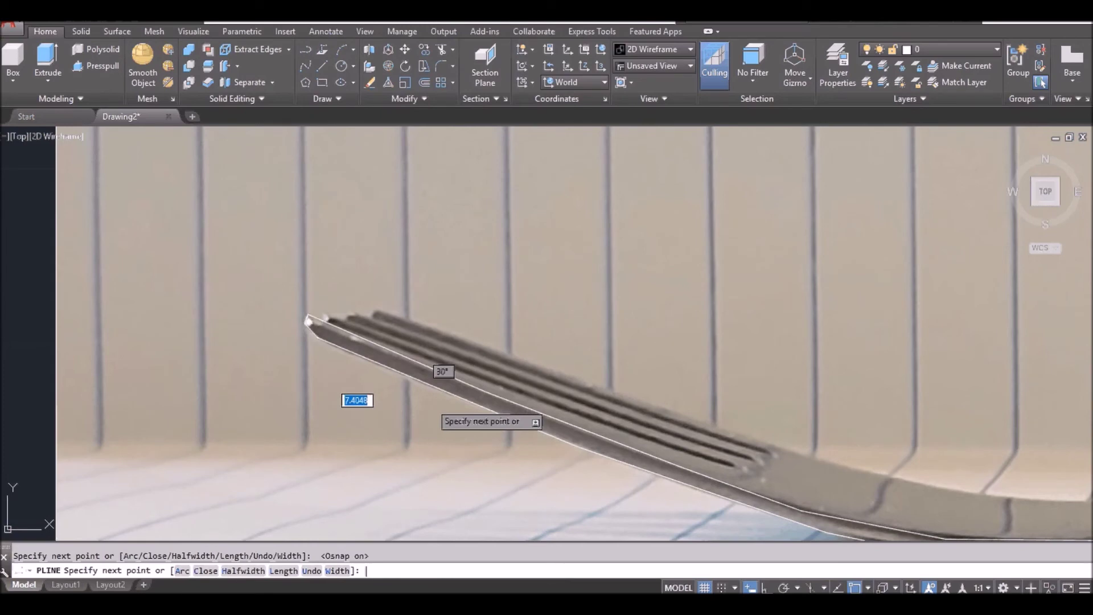
Finish the side-profile polyline and hide the side-view photo of the fork
key(Return)
scroll(708, 344, down, 3)
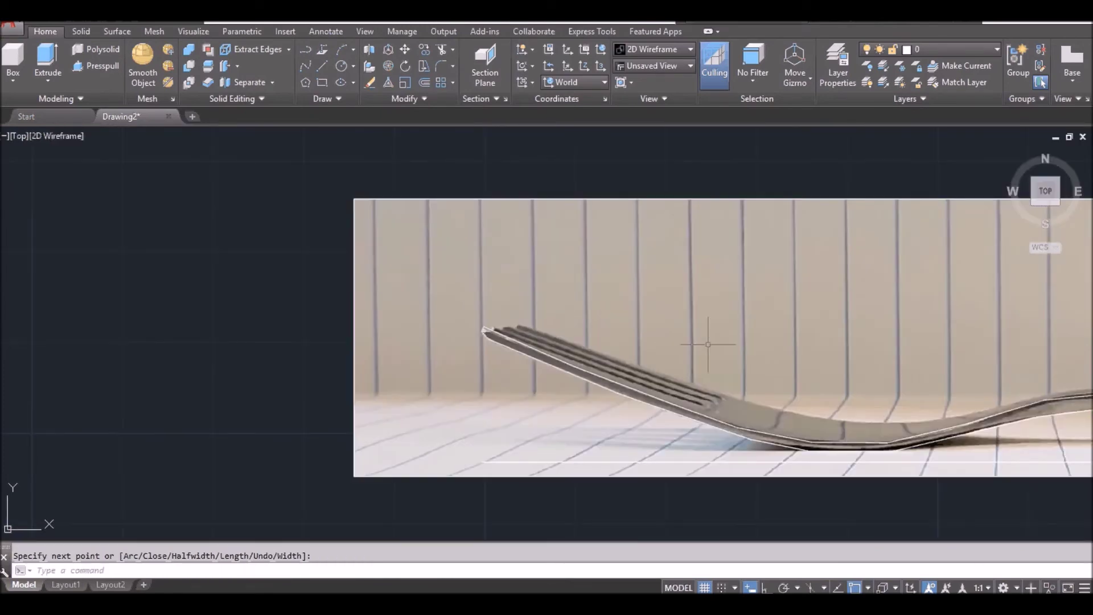
scroll(708, 344, down, 2)
middle_drag(708, 344, 624, 312)
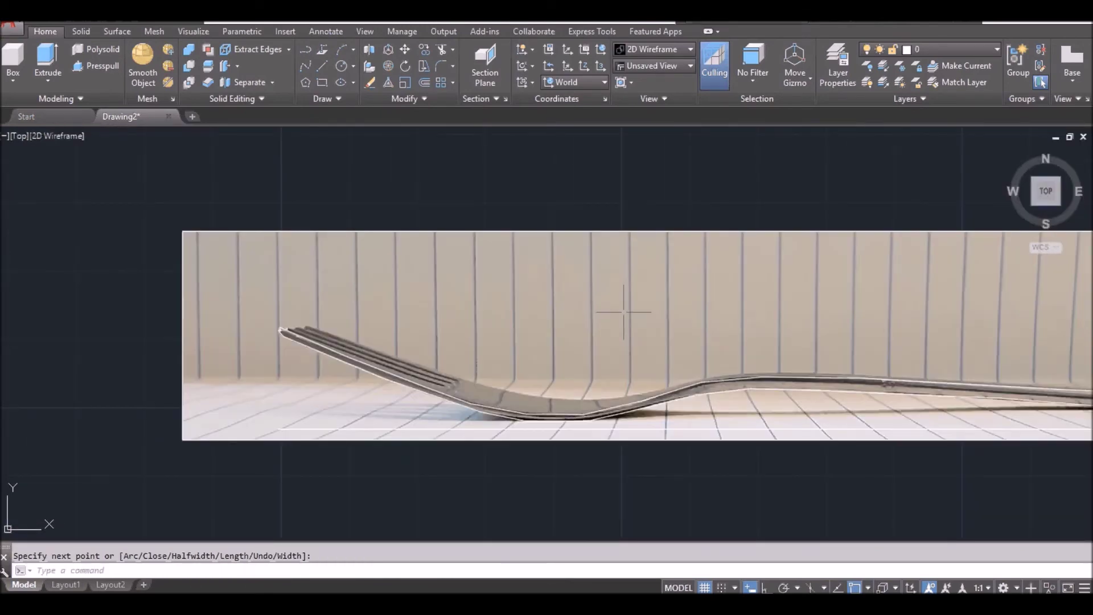
key(Escape)
click(621, 228)
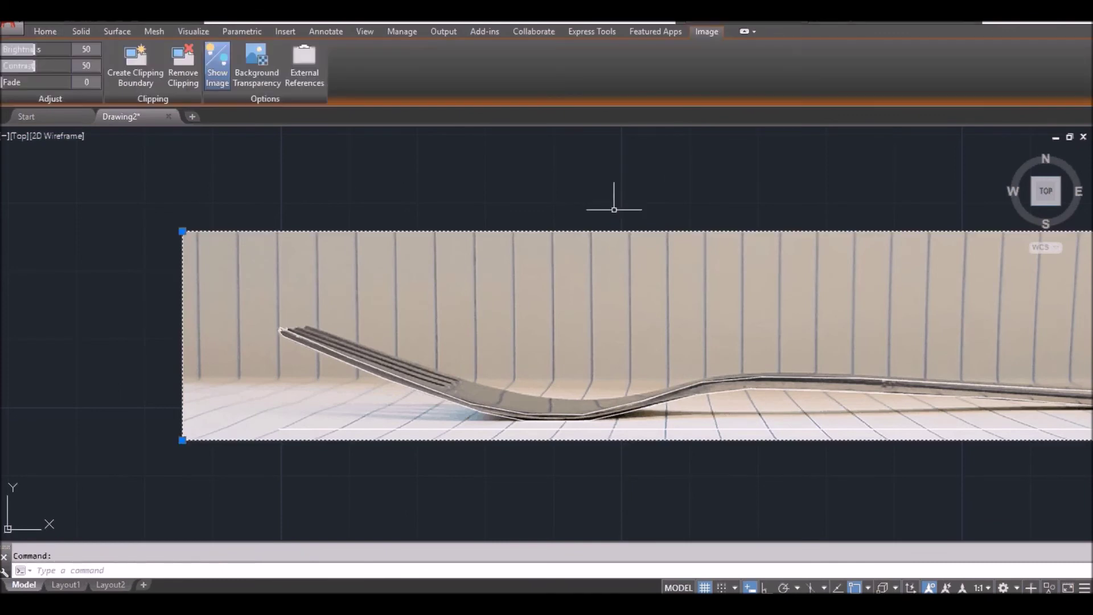
right_click(614, 210)
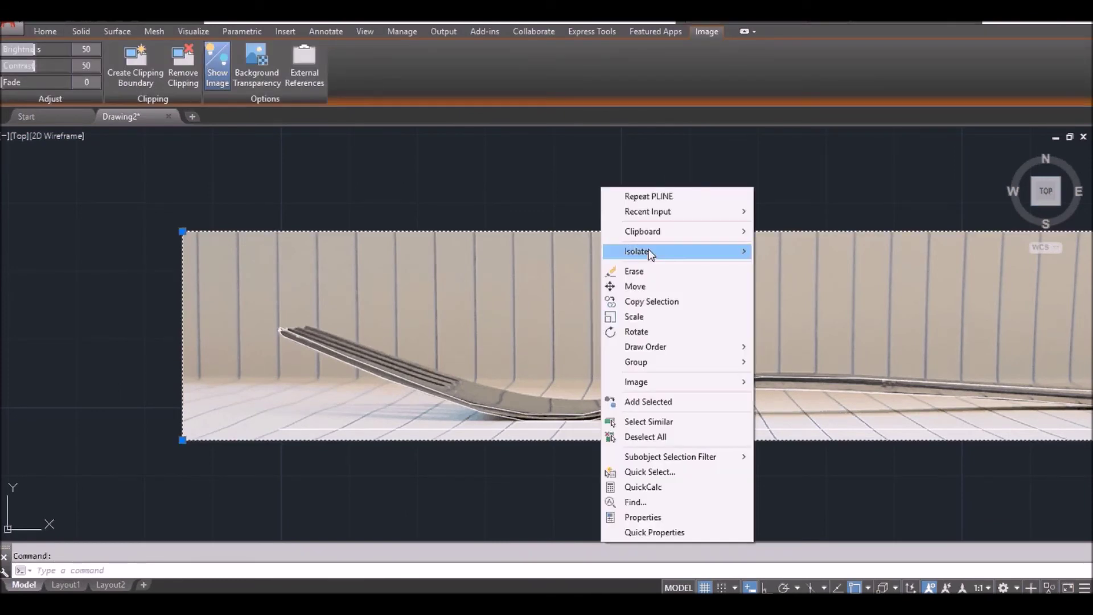
mouse_move(648, 249)
click(796, 266)
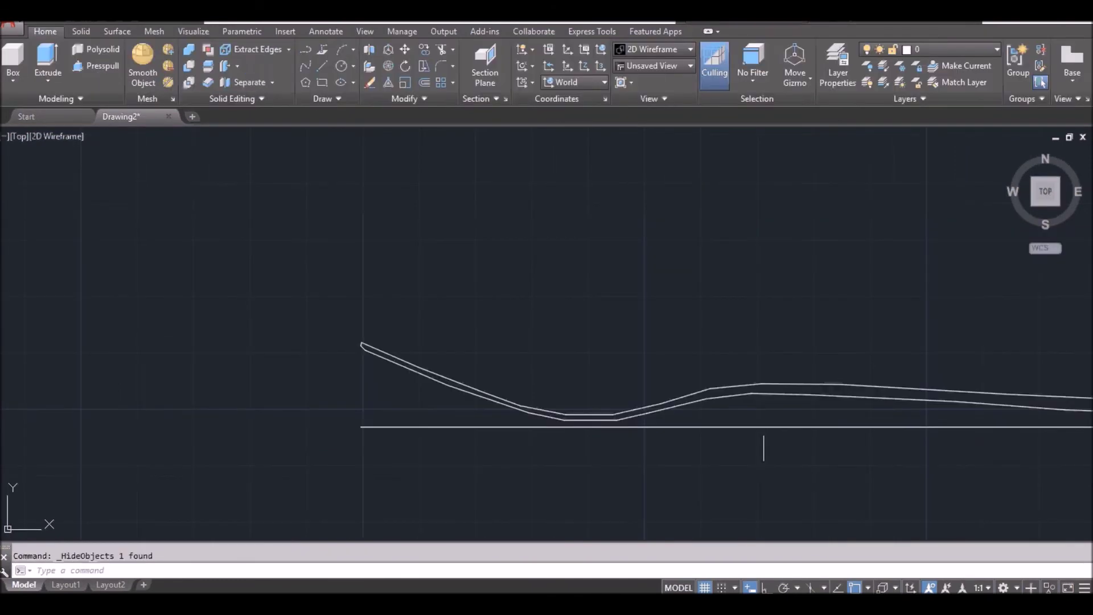
Smooth the traced side-profile polyline into a curve with the Spline option of polyline editing
middle_drag(763, 447, 481, 430)
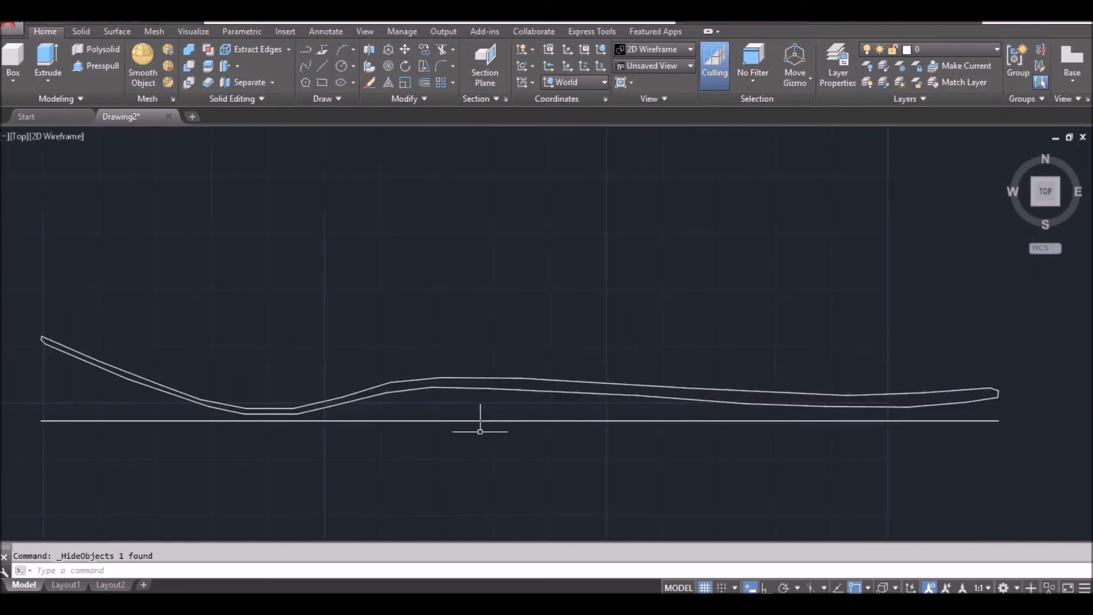
scroll(273, 420, up, 1)
scroll(310, 407, down, 1)
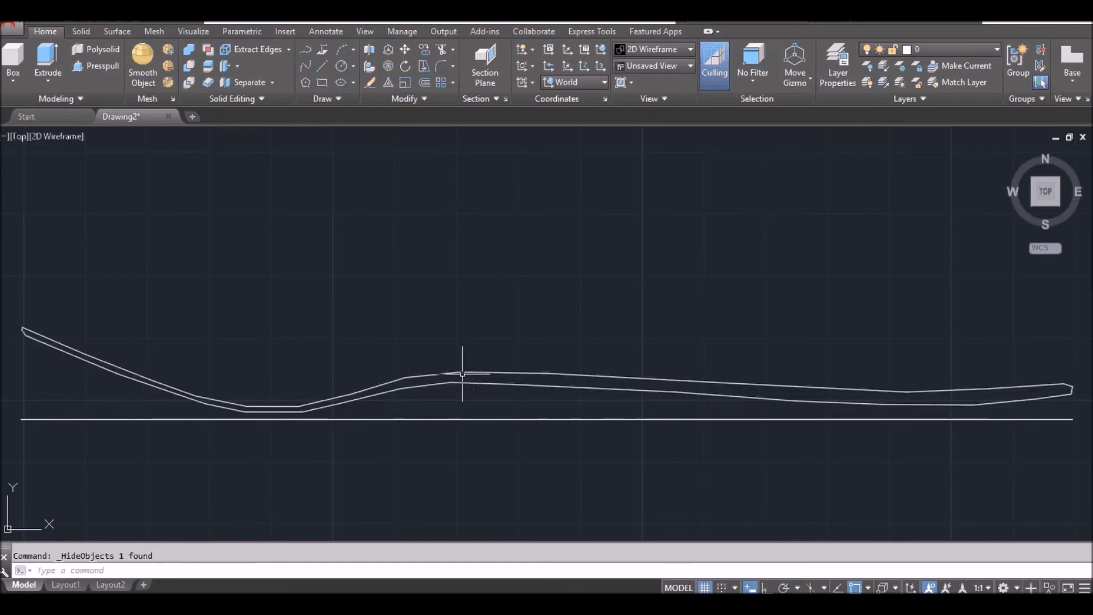
click(505, 378)
click(493, 385)
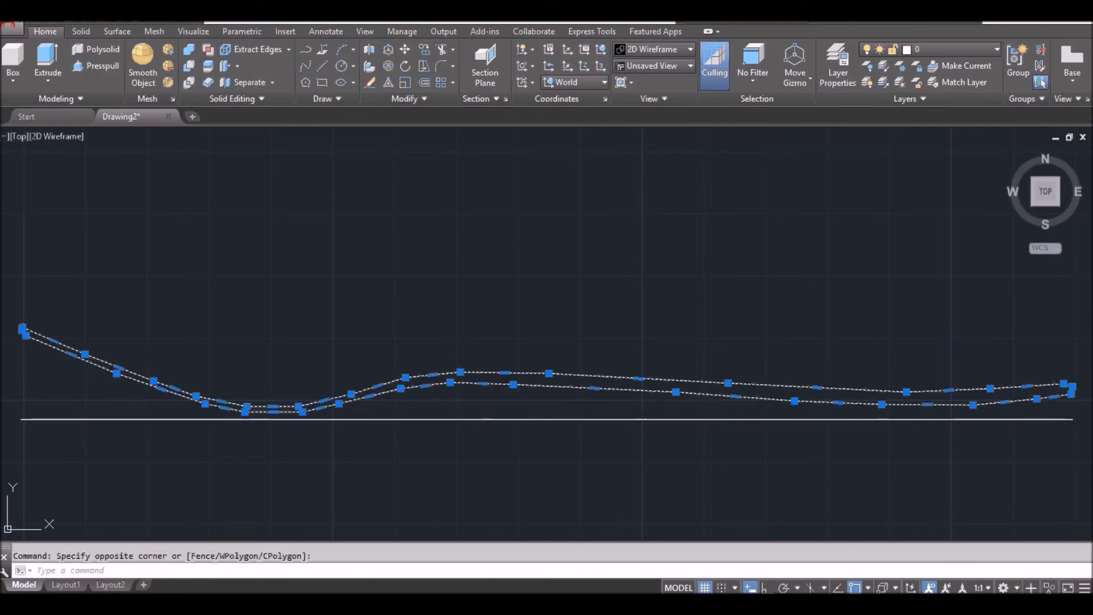
double_click(492, 384)
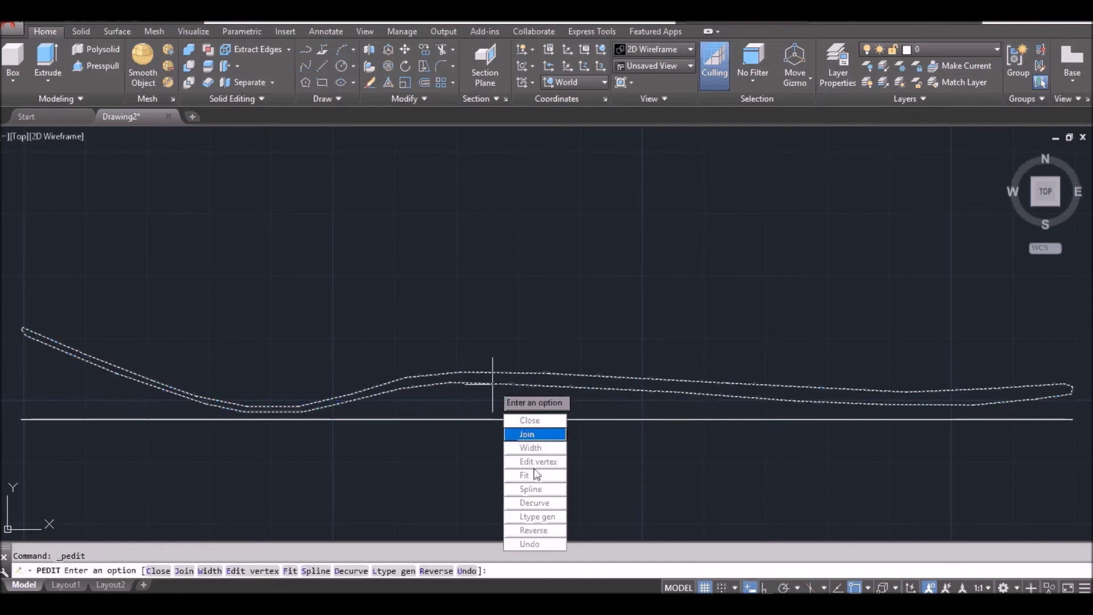
click(527, 489)
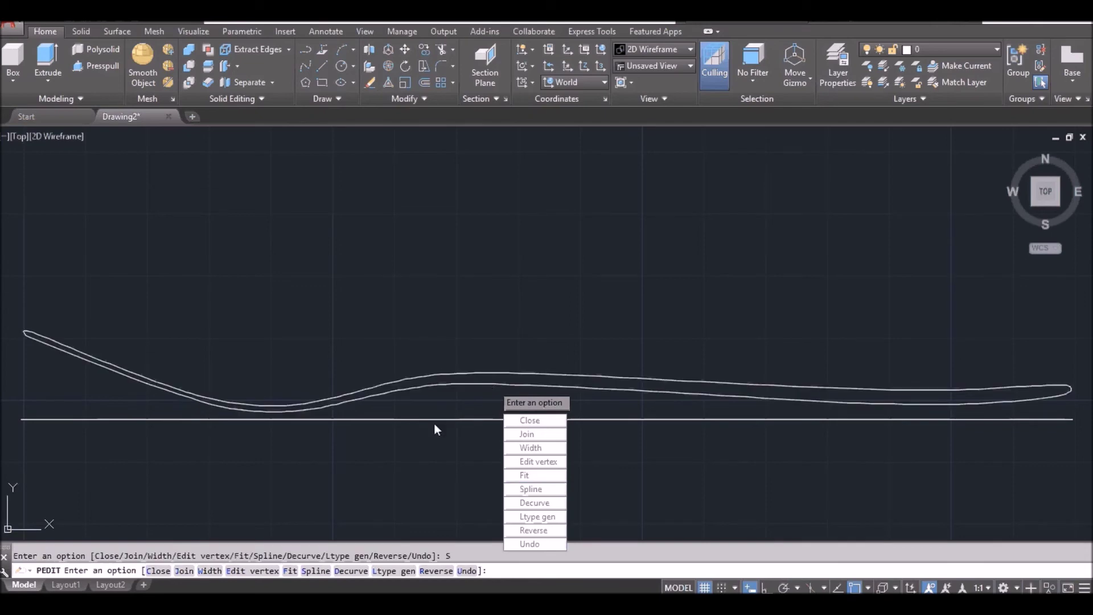
key(Return)
Stretch the three upper-edge vertices from the bottom of the bowl to the start of the neck slightly upward
scroll(328, 395, up, 4)
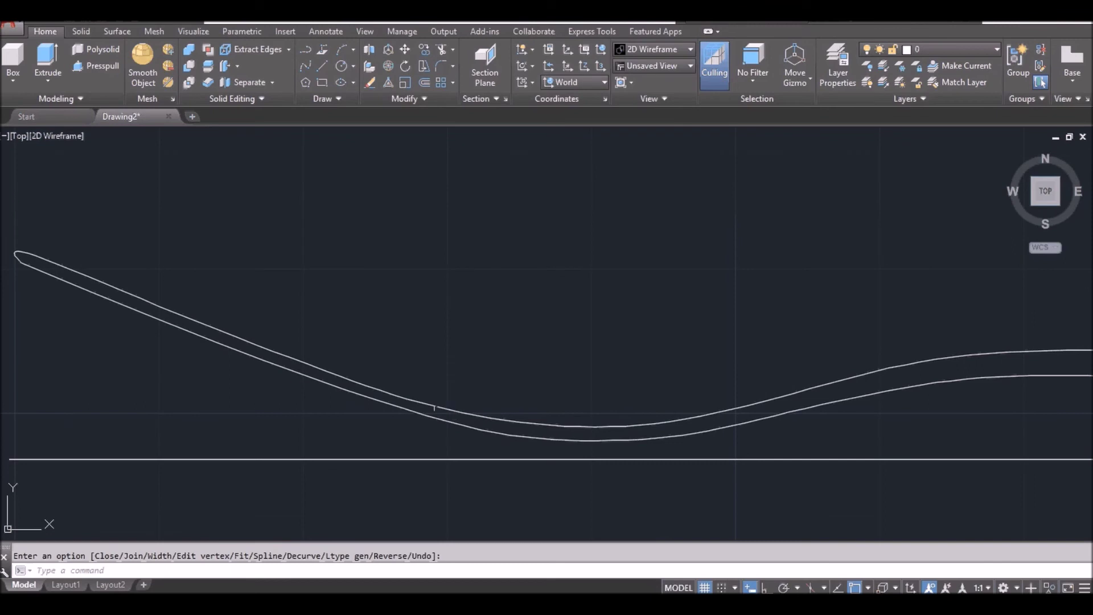
click(433, 409)
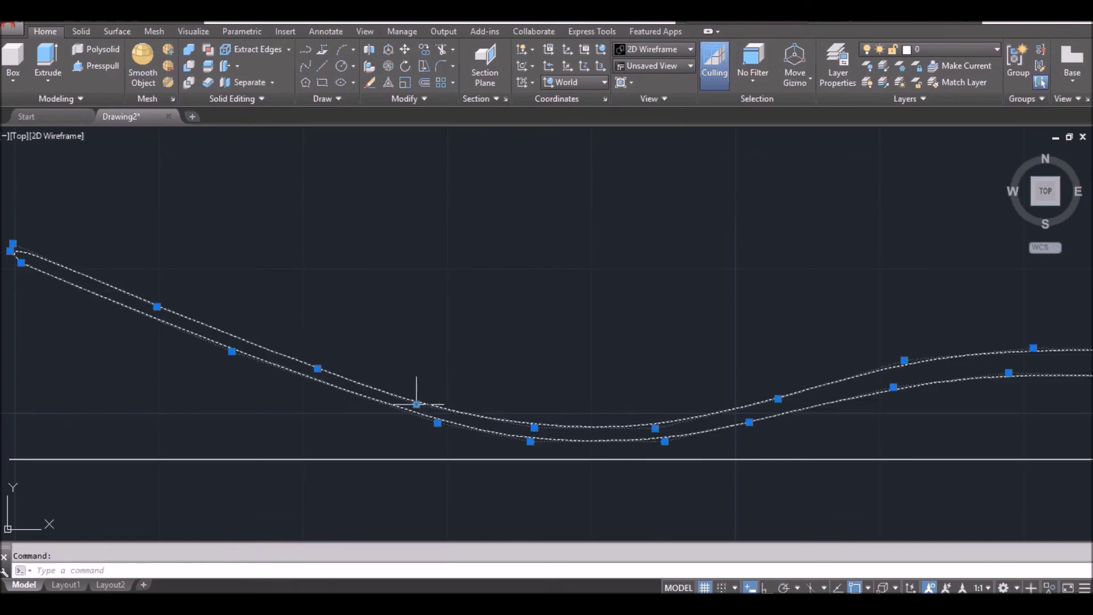
click(535, 427)
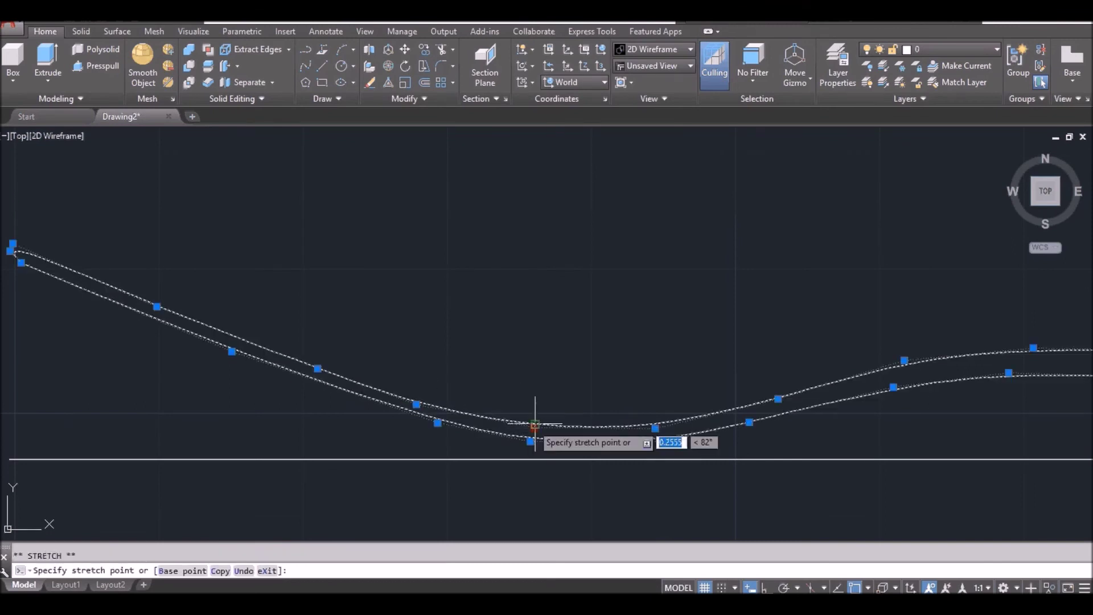
click(535, 423)
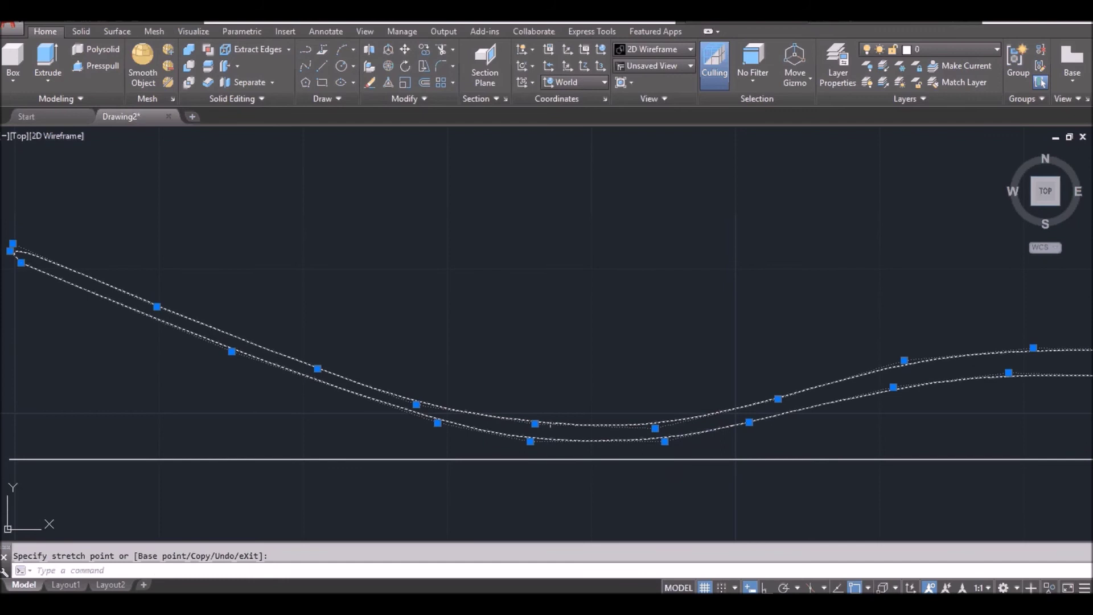
click(656, 429)
click(655, 423)
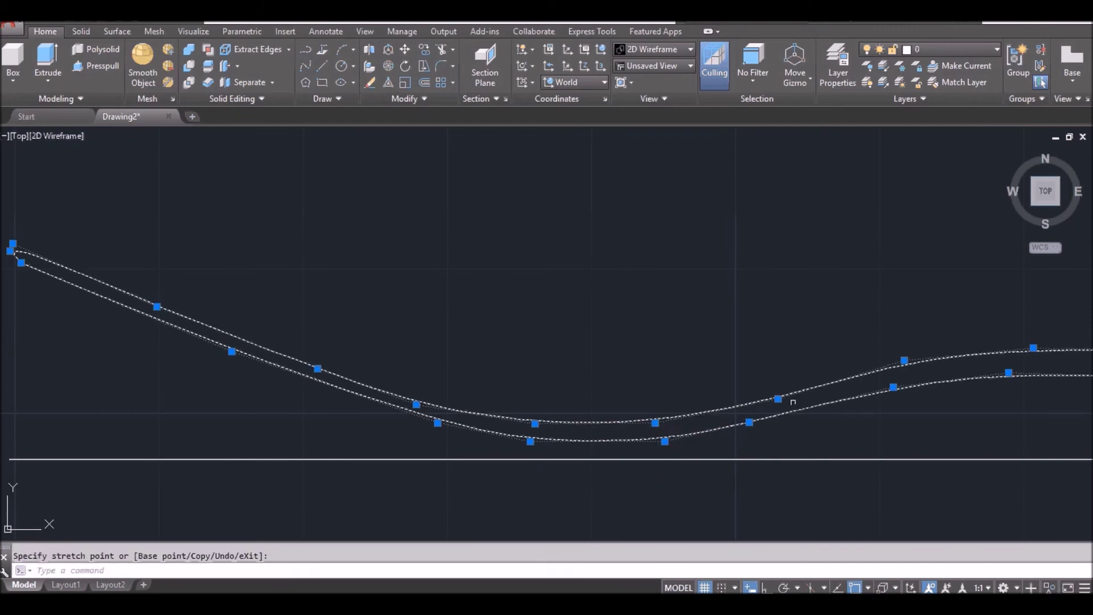
click(778, 398)
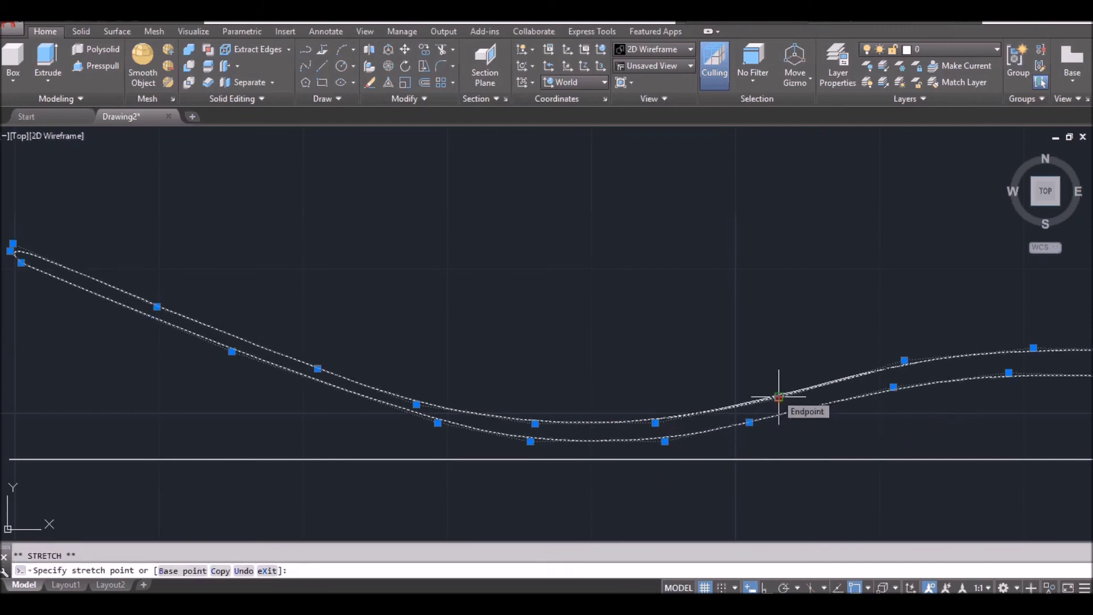
click(779, 397)
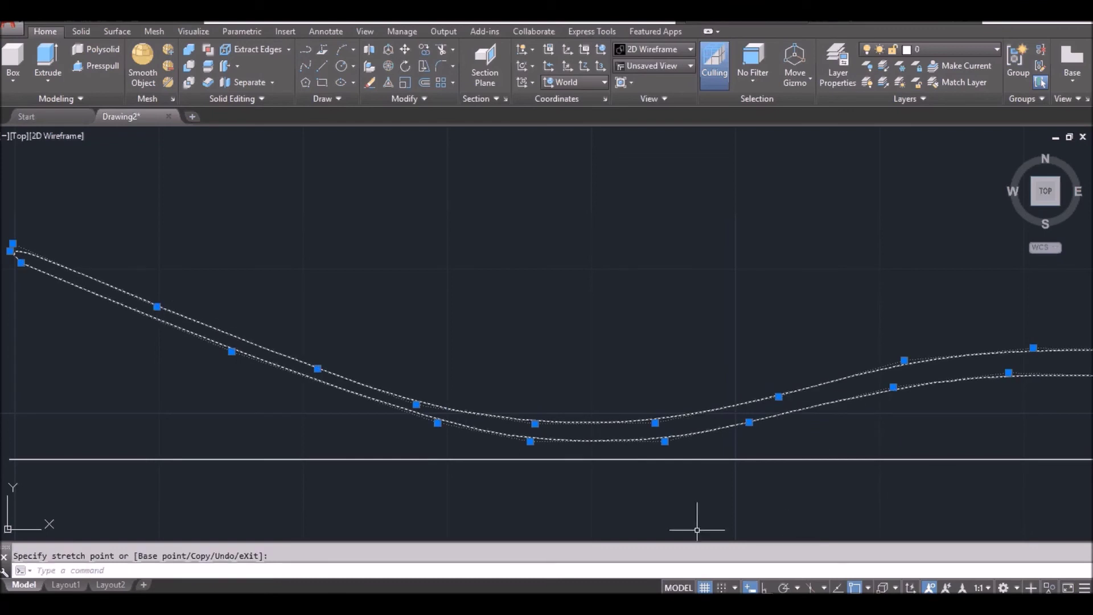
Turn object snap off, stretch the upper-edge vertex where the tines meet the bowl slightly up toward the handle, and deselect the profile
key(F3)
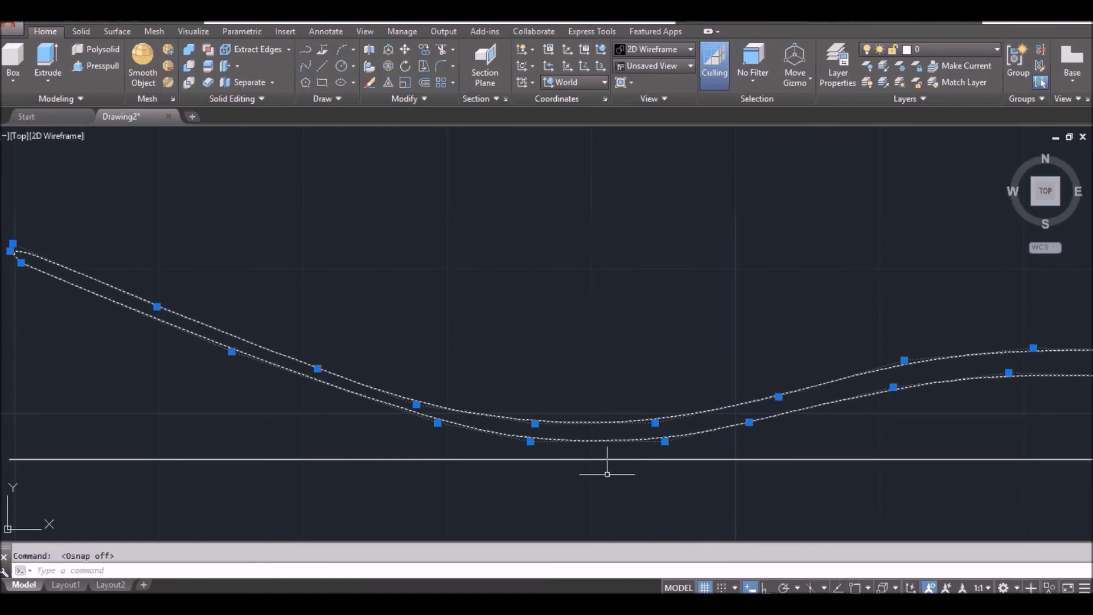
click(417, 404)
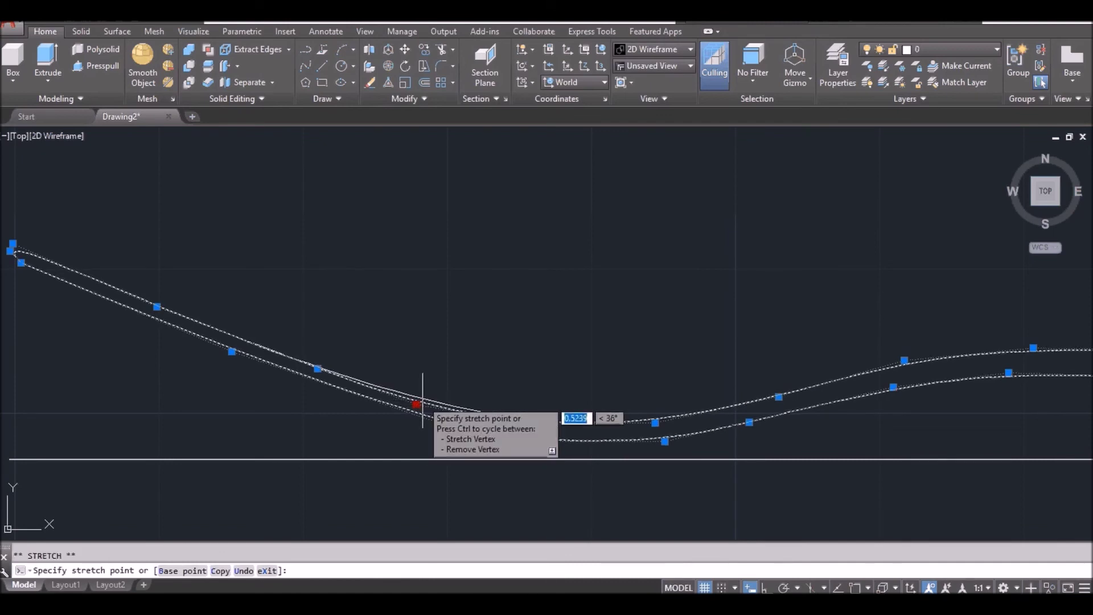
click(423, 401)
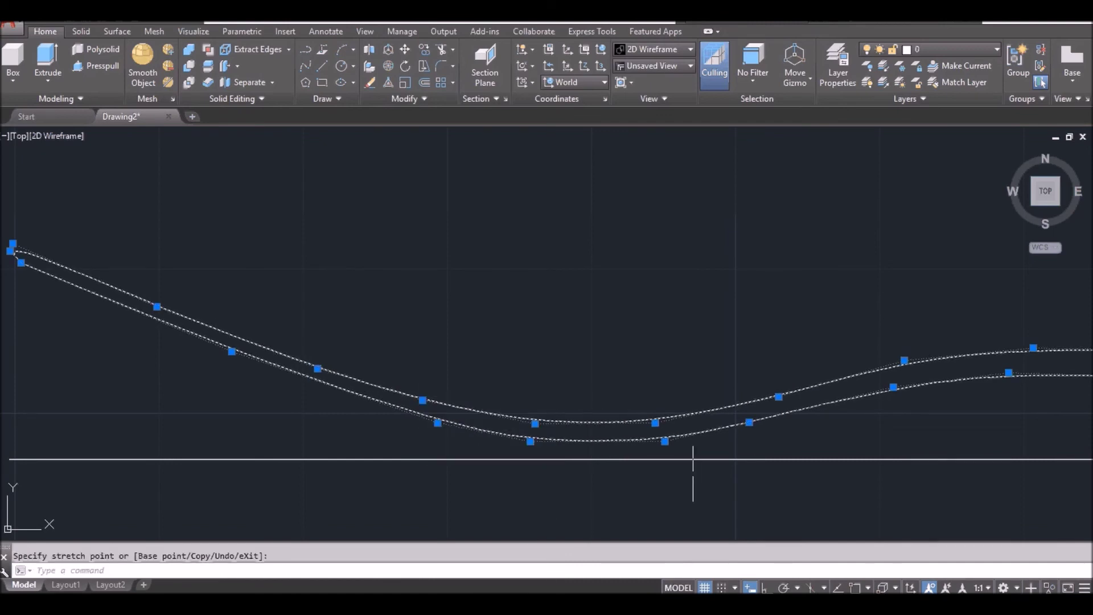
scroll(826, 452, down, 3)
middle_drag(887, 486, 574, 486)
middle_drag(781, 488, 650, 456)
scroll(626, 464, down, 3)
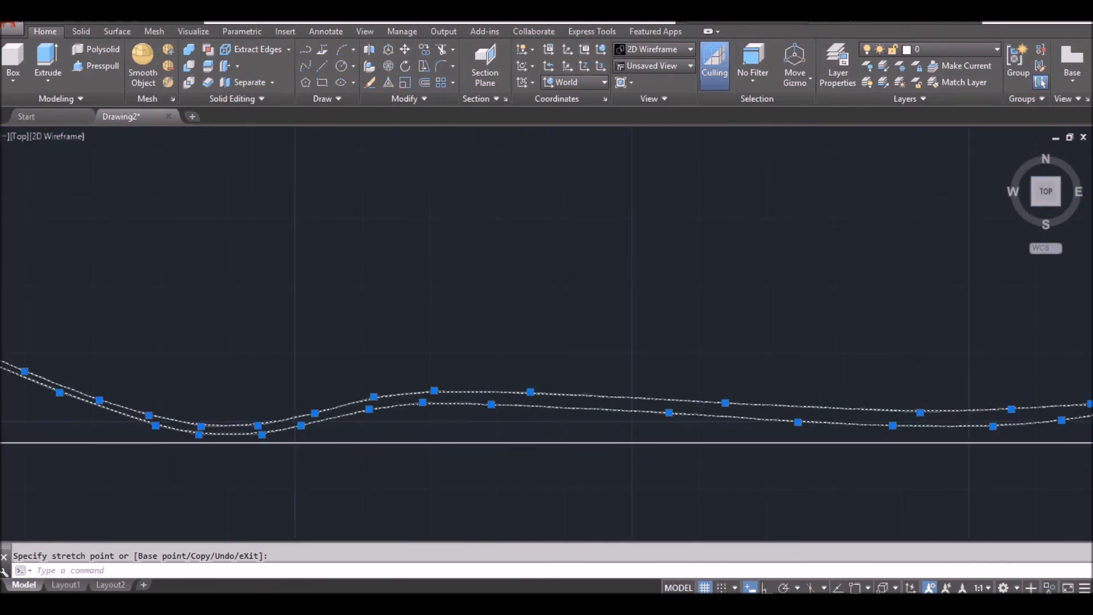
scroll(610, 472, up, 1)
key(Escape)
key(Escape)
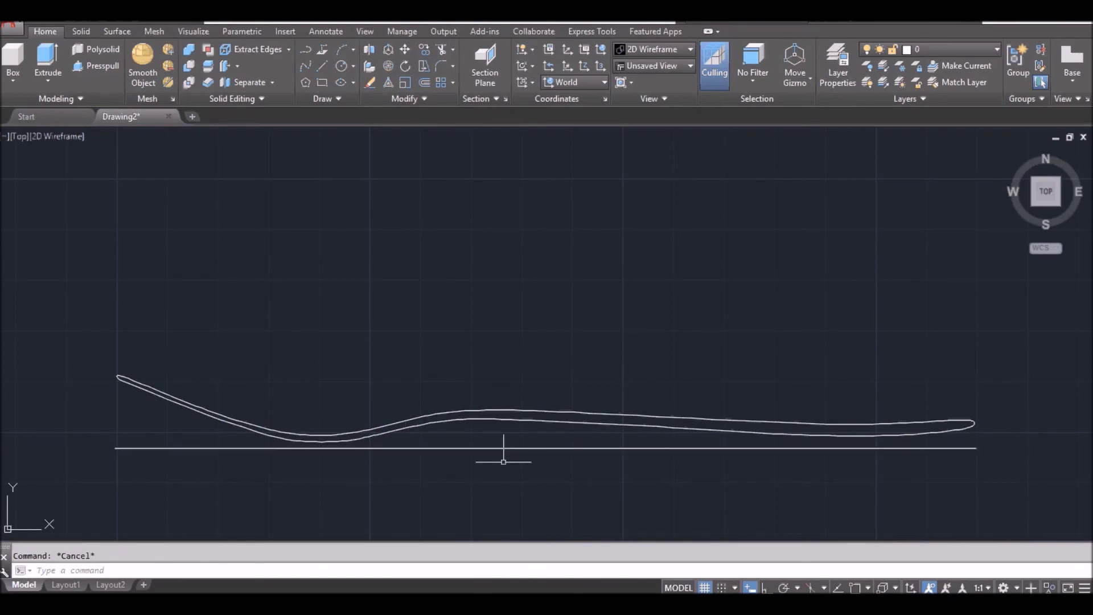
Review the list of commands in the Notepad lesson notes, highlighting Extrude, and return to the AutoCAD drawing
scroll(530, 378, down, 5)
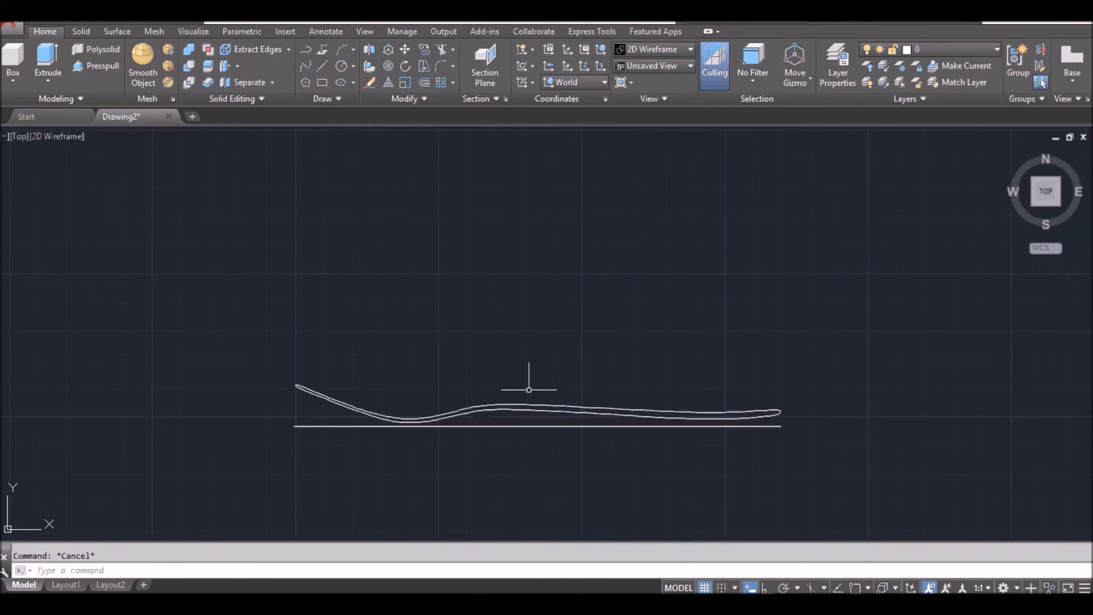
middle_drag(522, 349, 530, 381)
scroll(529, 381, up, 1)
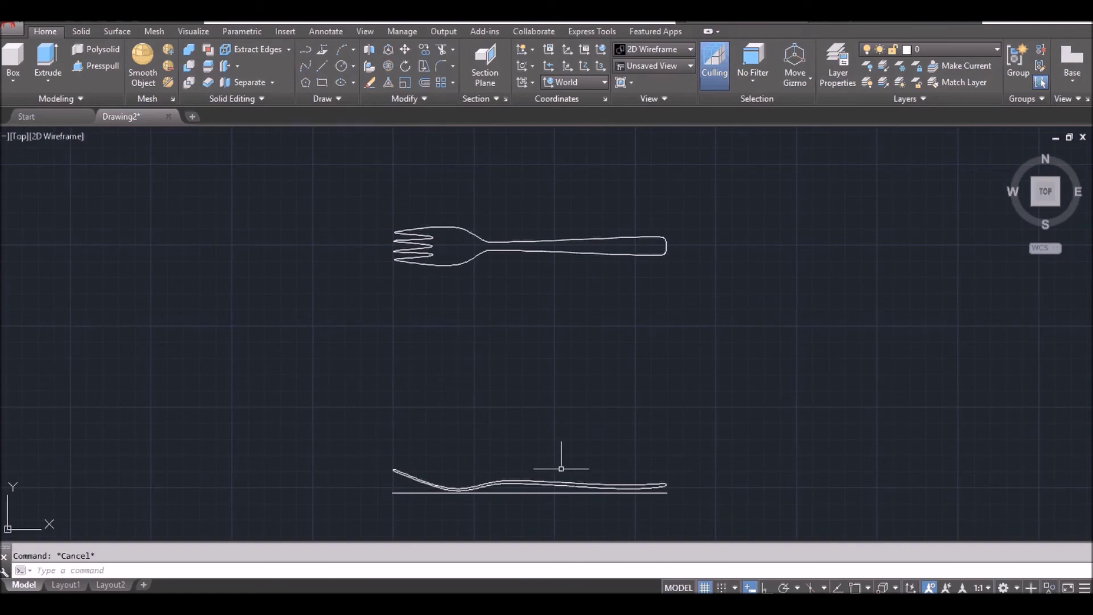
key(alt+Tab)
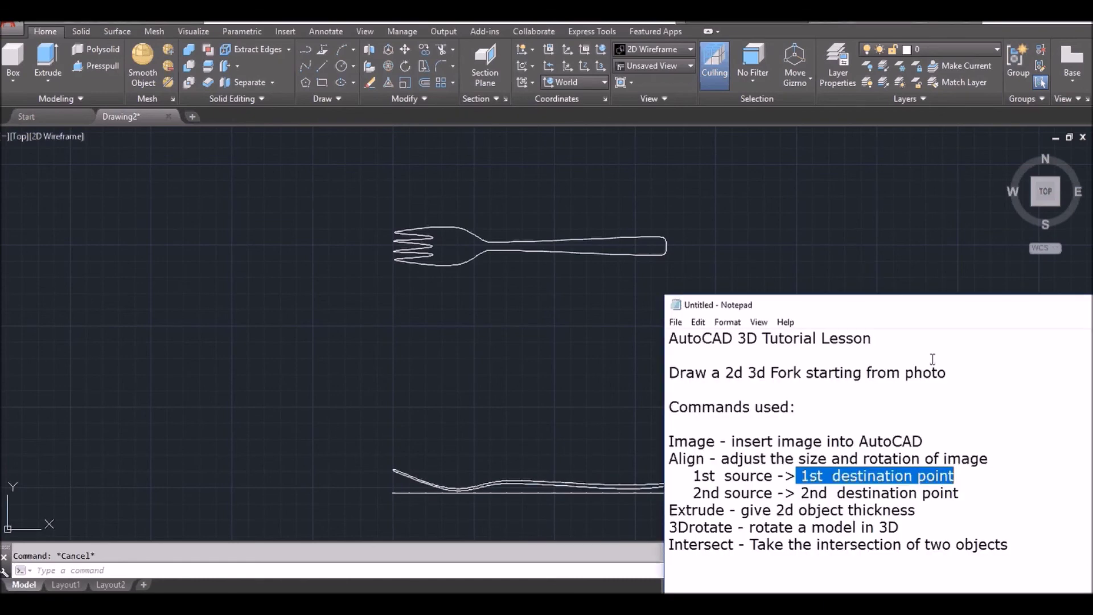
drag(868, 309, 709, 116)
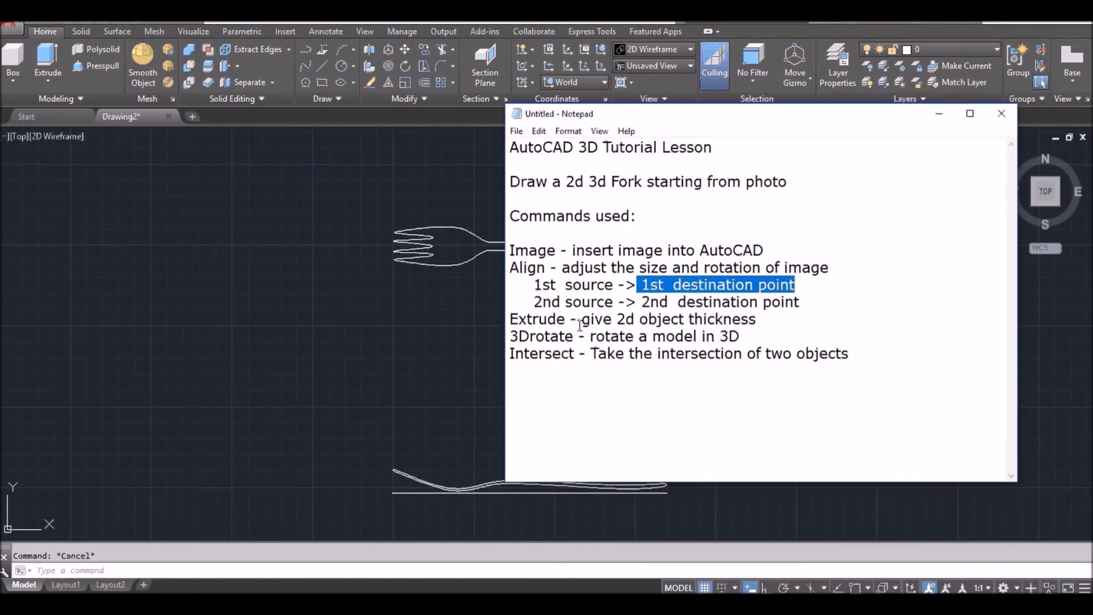
drag(566, 319, 498, 316)
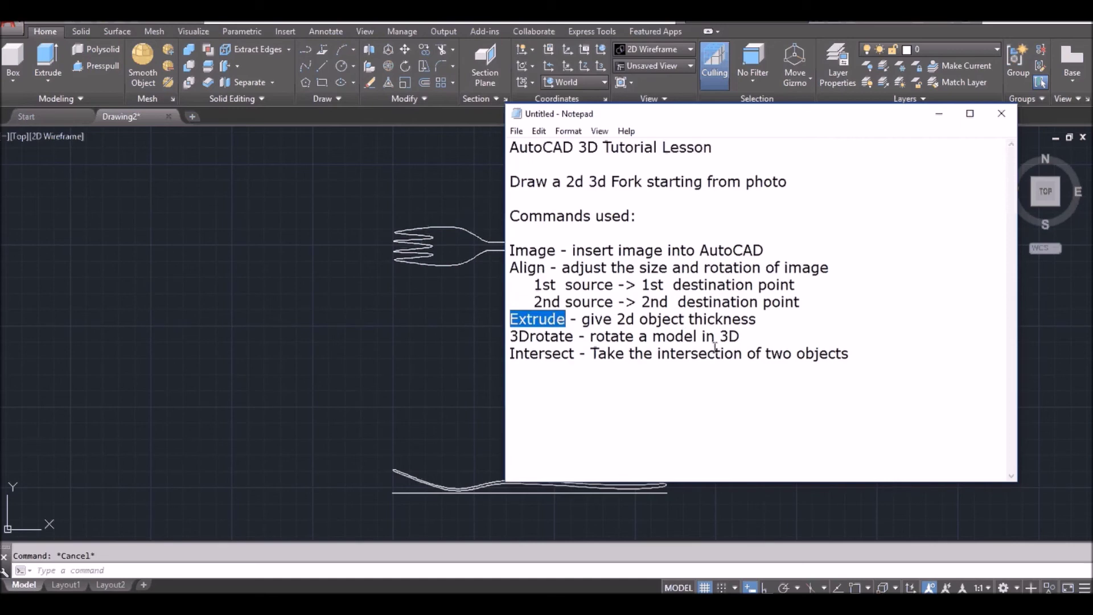
click(937, 114)
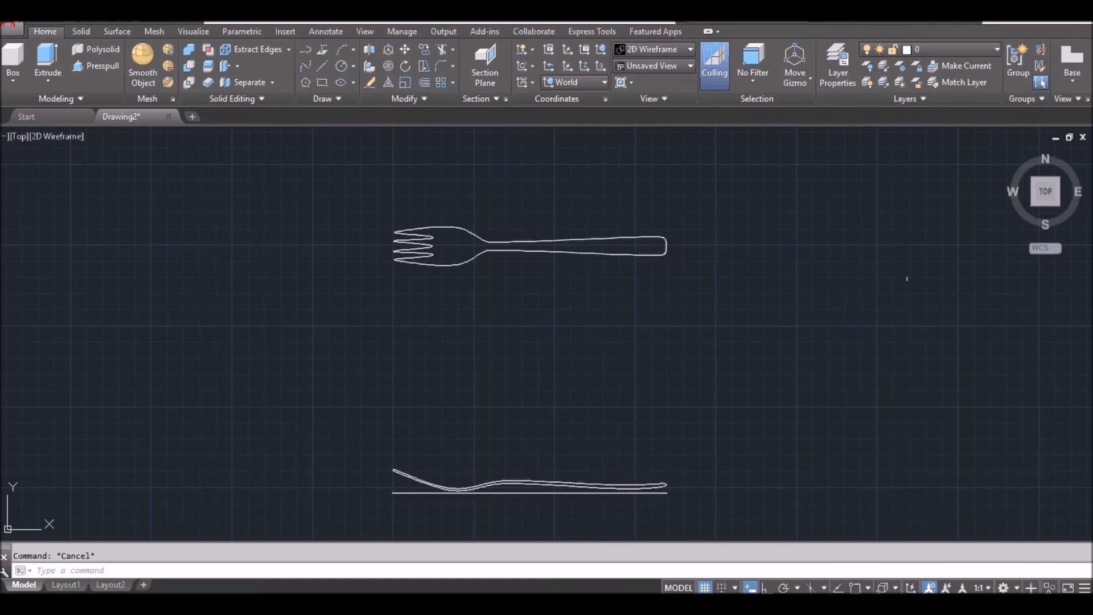
From a southwest isometric view, extrude the fork's top outline and closed side profile together to a height of about 596 units
click(1035, 206)
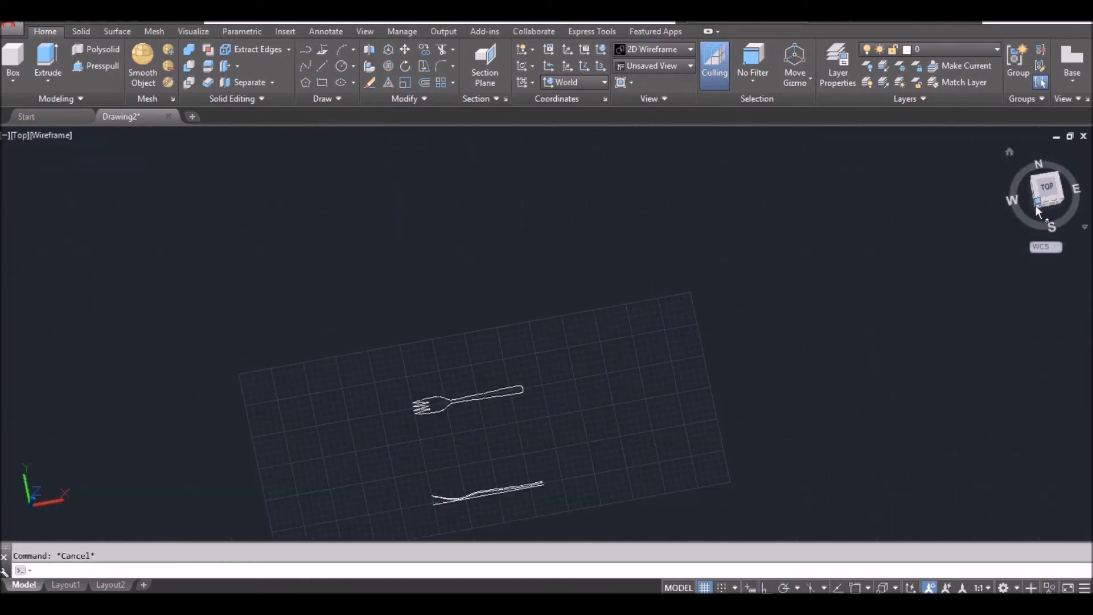
scroll(558, 443, up, 4)
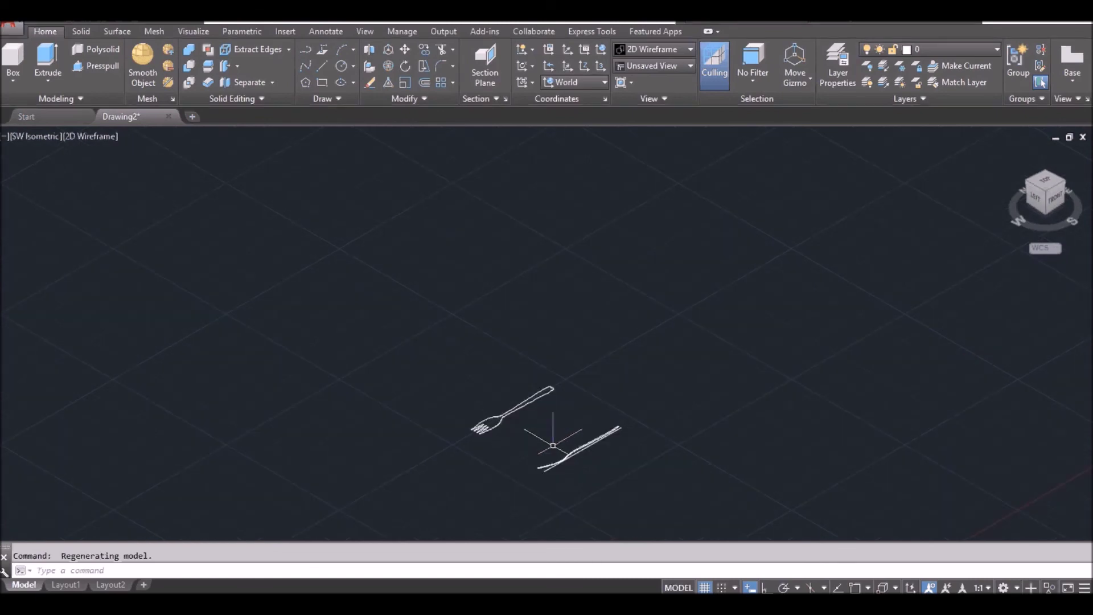
scroll(553, 445, up, 4)
middle_drag(506, 433, 557, 378)
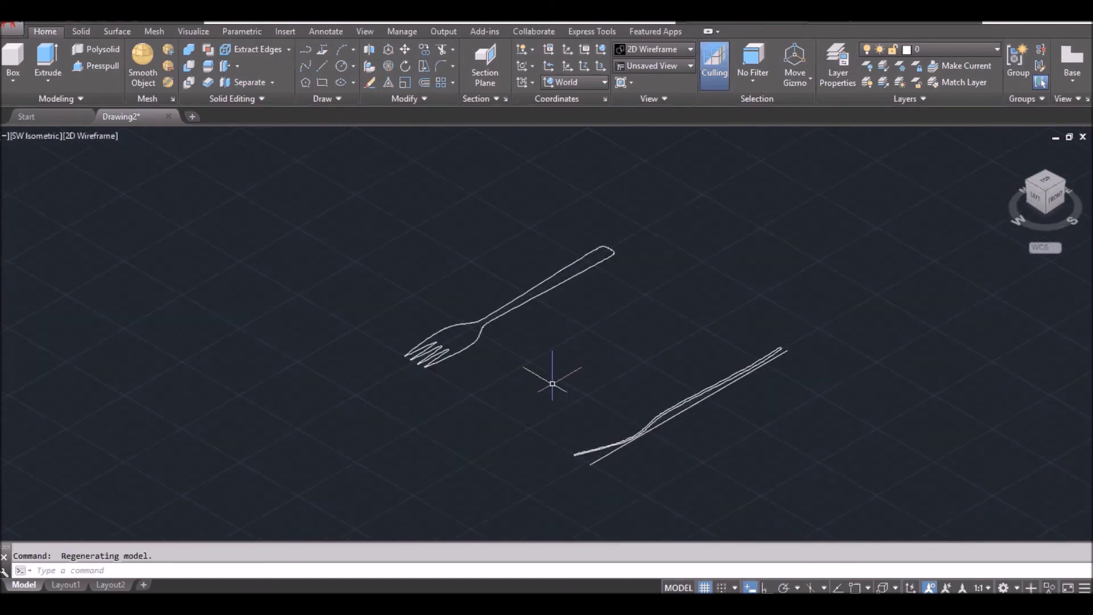
scroll(557, 378, up, 1)
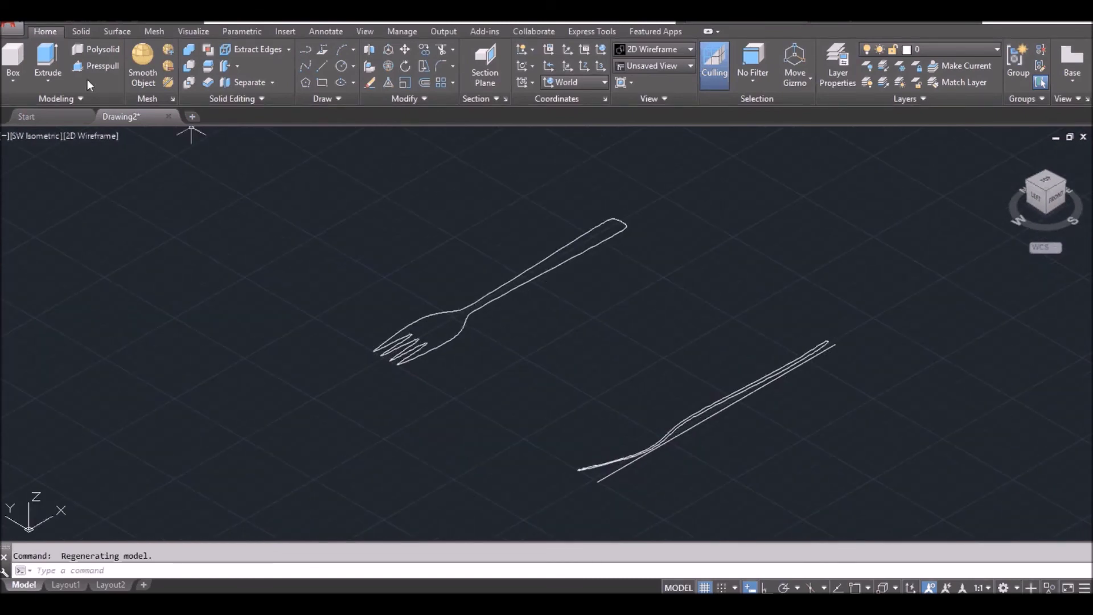
click(46, 62)
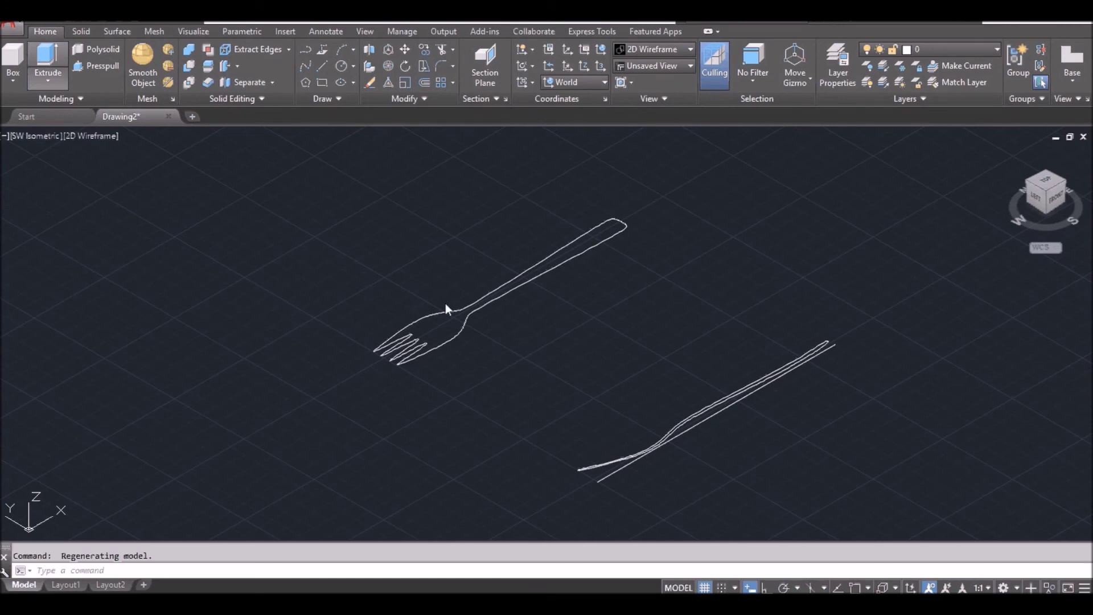
click(462, 334)
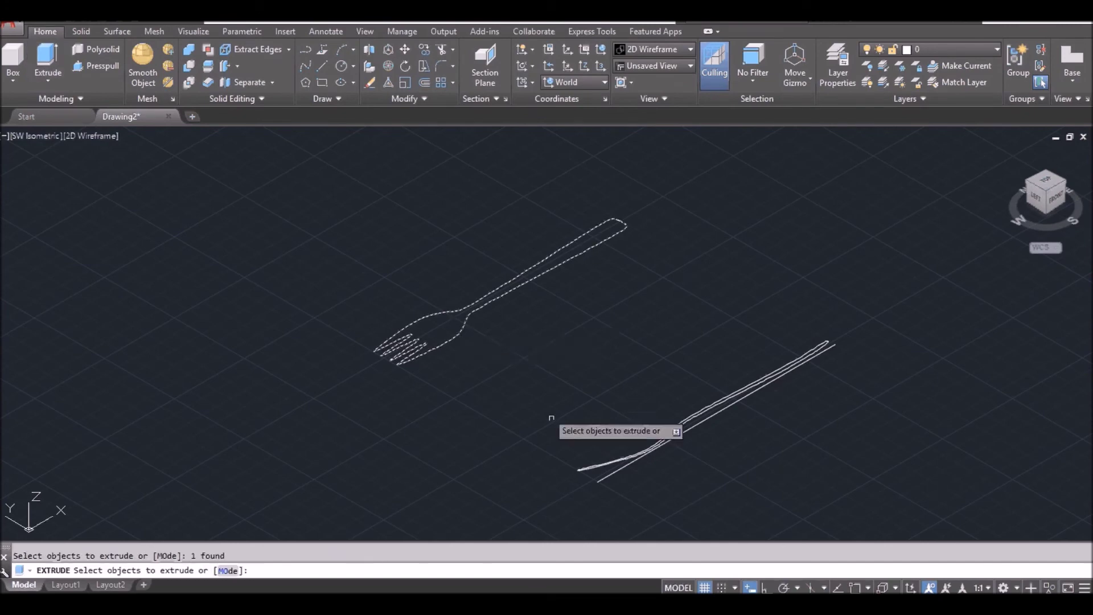
click(591, 469)
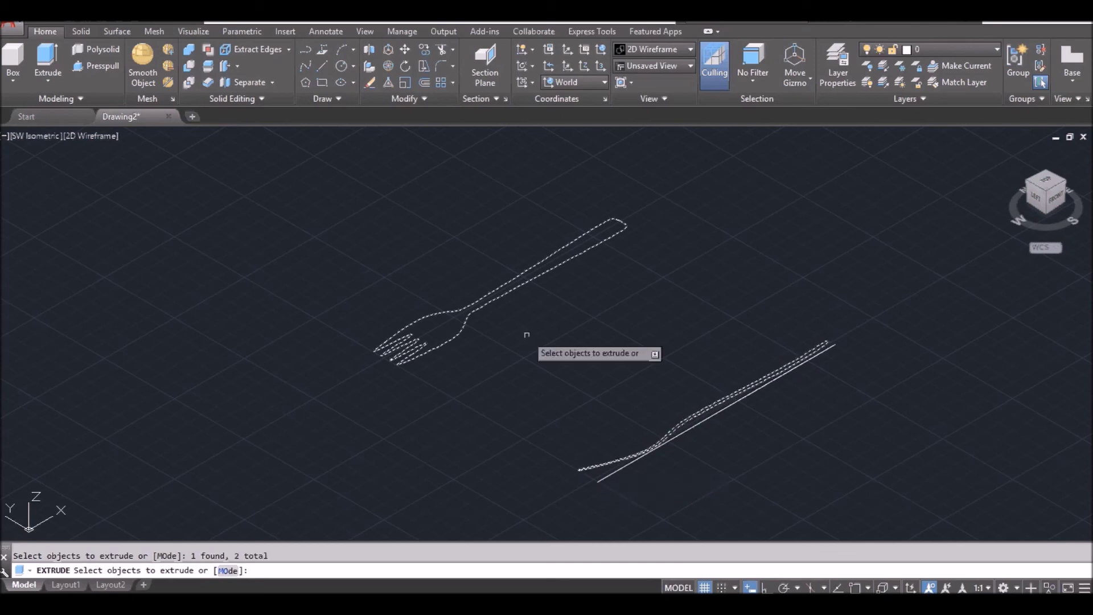
key(Return)
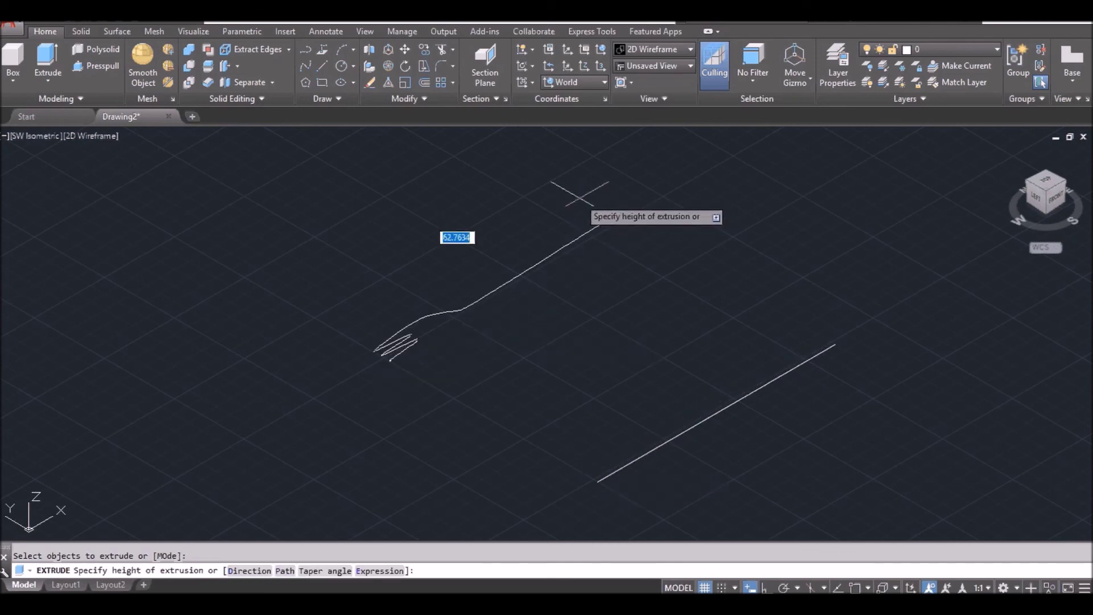
middle_drag(605, 218, 622, 383)
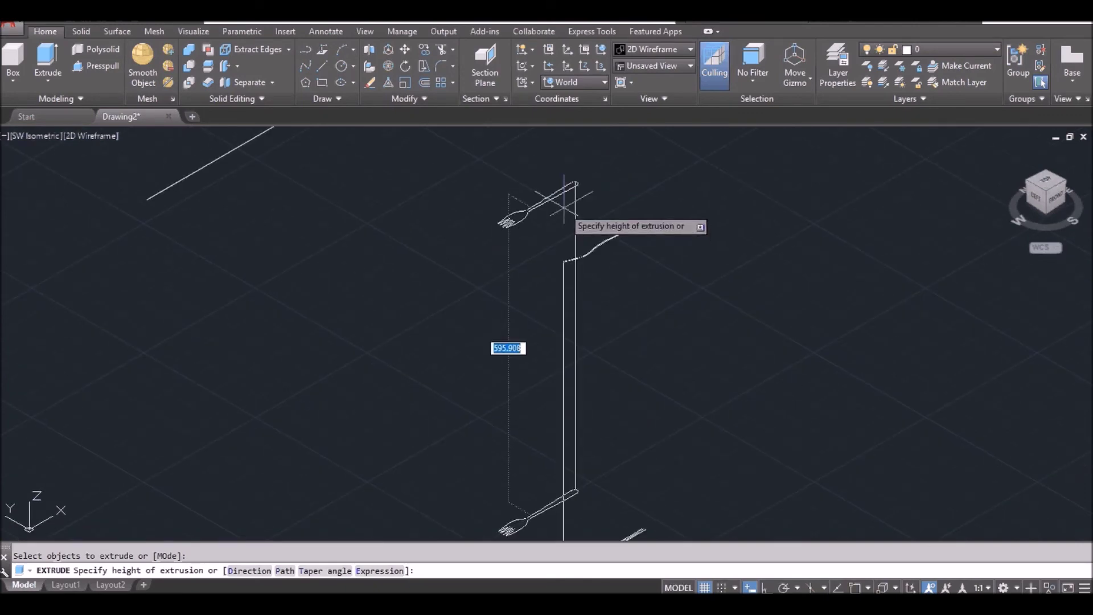
click(564, 222)
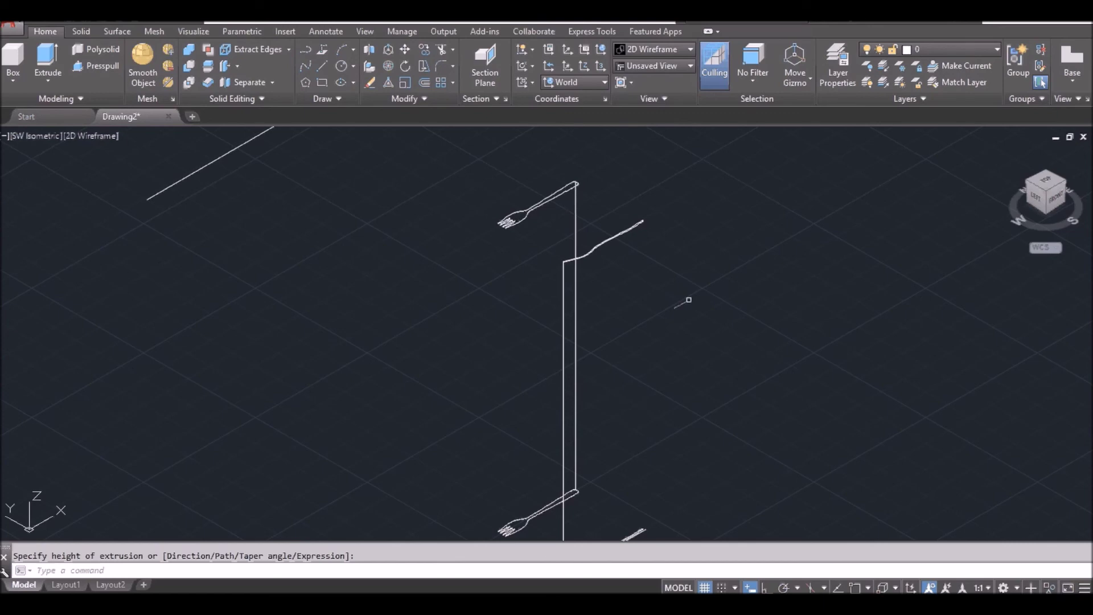
Switch to the Conceptual visual style and 3D-rotate the side-profile solid 90 degrees about the X axis
click(104, 136)
click(148, 183)
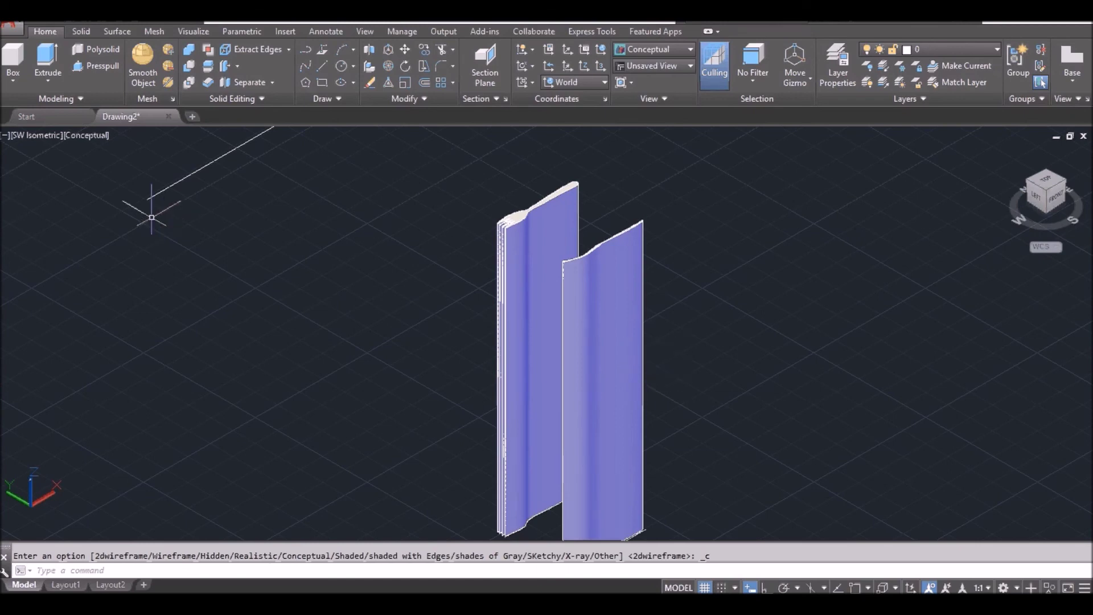
click(388, 66)
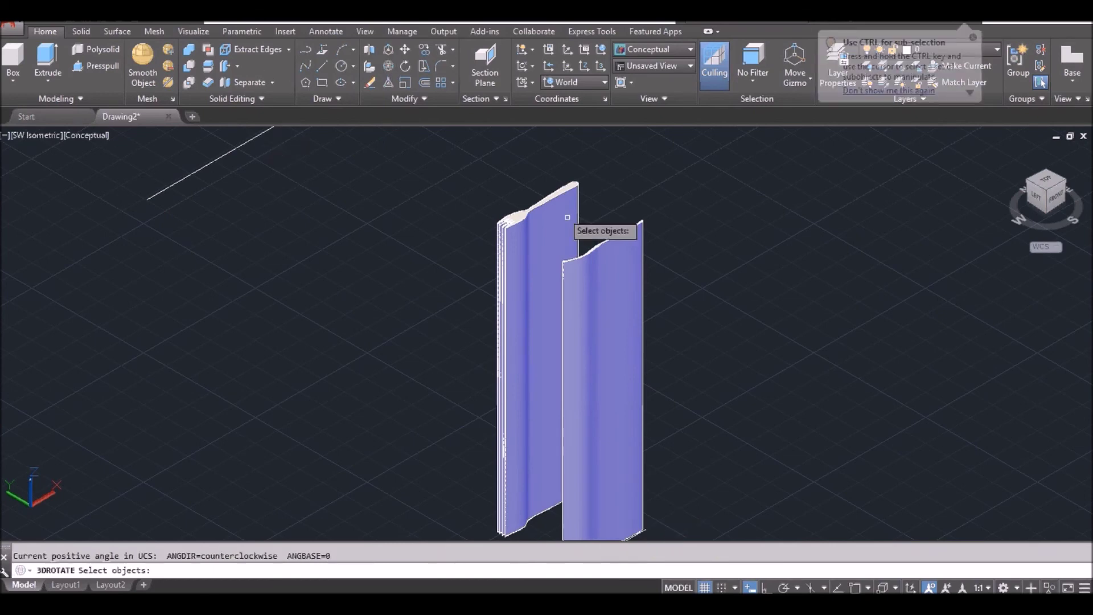
click(600, 340)
key(Return)
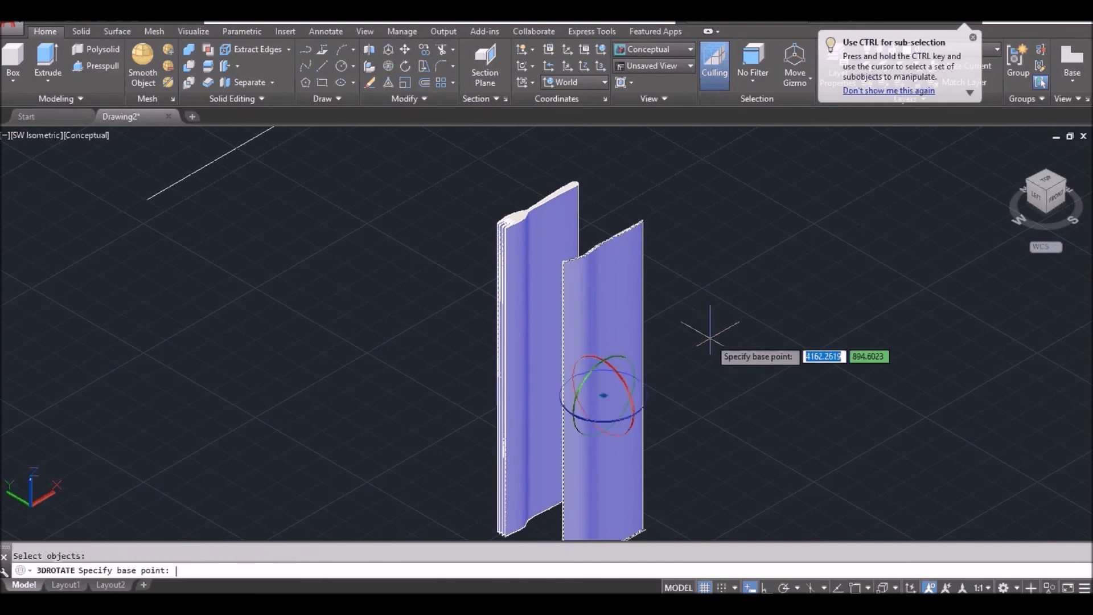
click(628, 384)
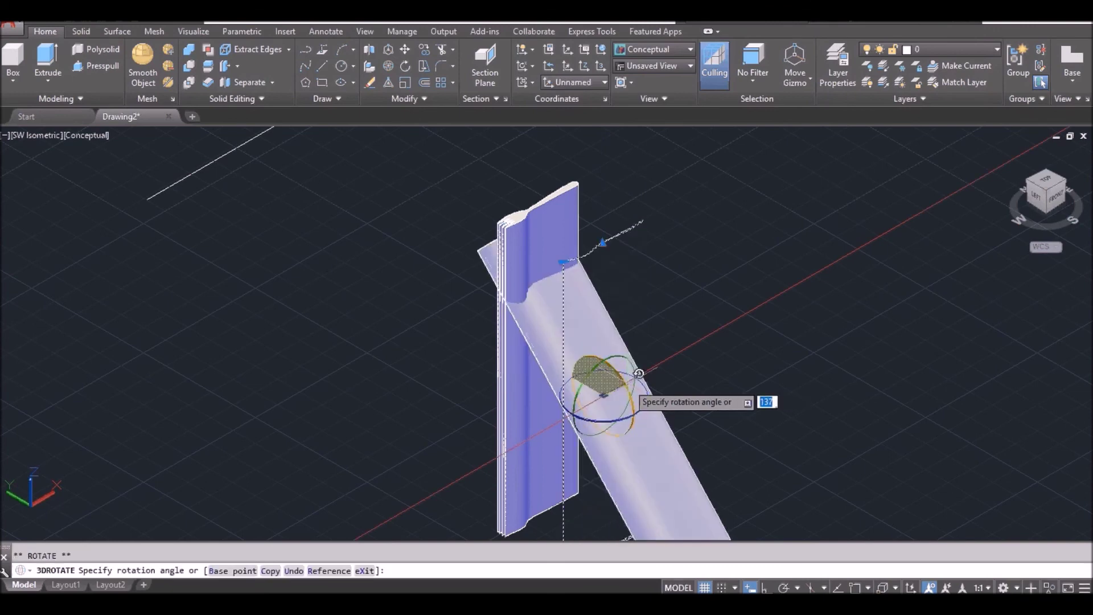
text(90)
key(Return)
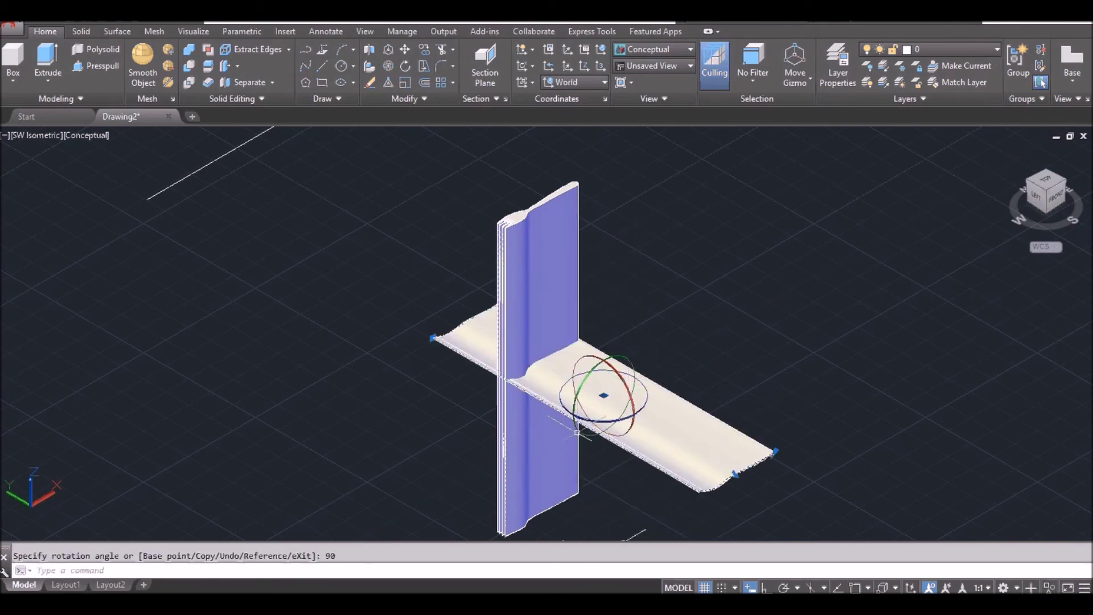
key(Escape)
Inspect where the two solids cross, highlight the Intersect command in the Notepad lesson notes, and return to the AutoCAD drawing
scroll(518, 402, up, 5)
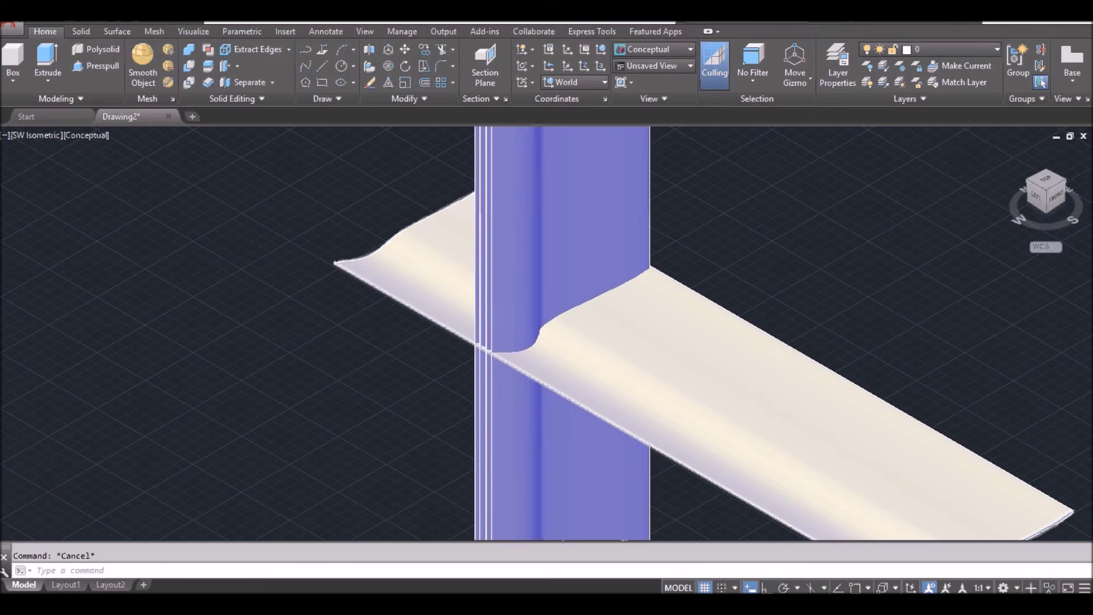
scroll(533, 310, down, 2)
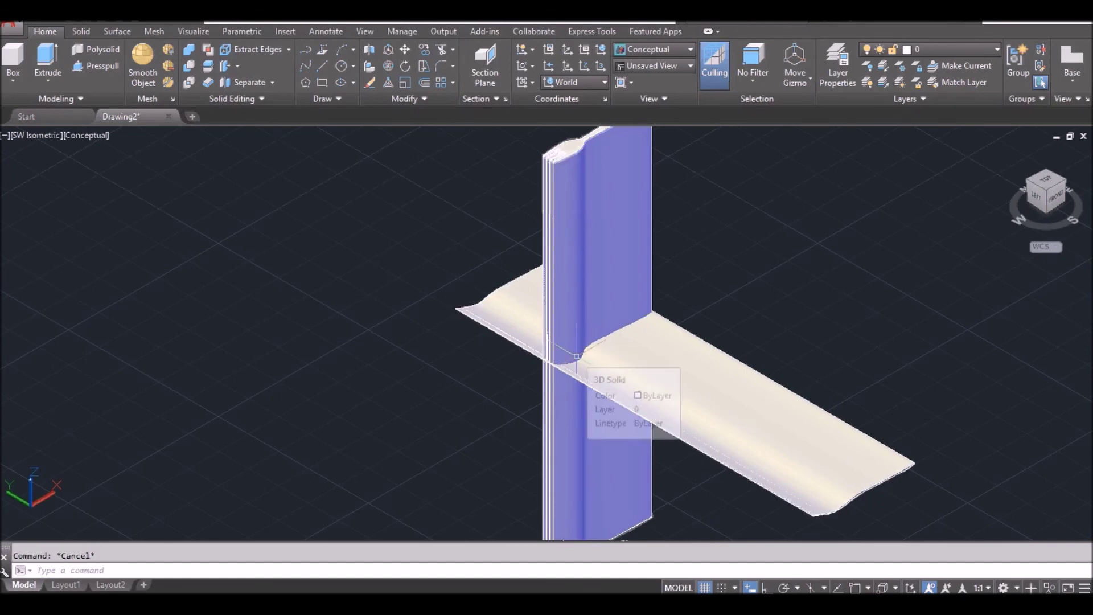
key(alt+Tab)
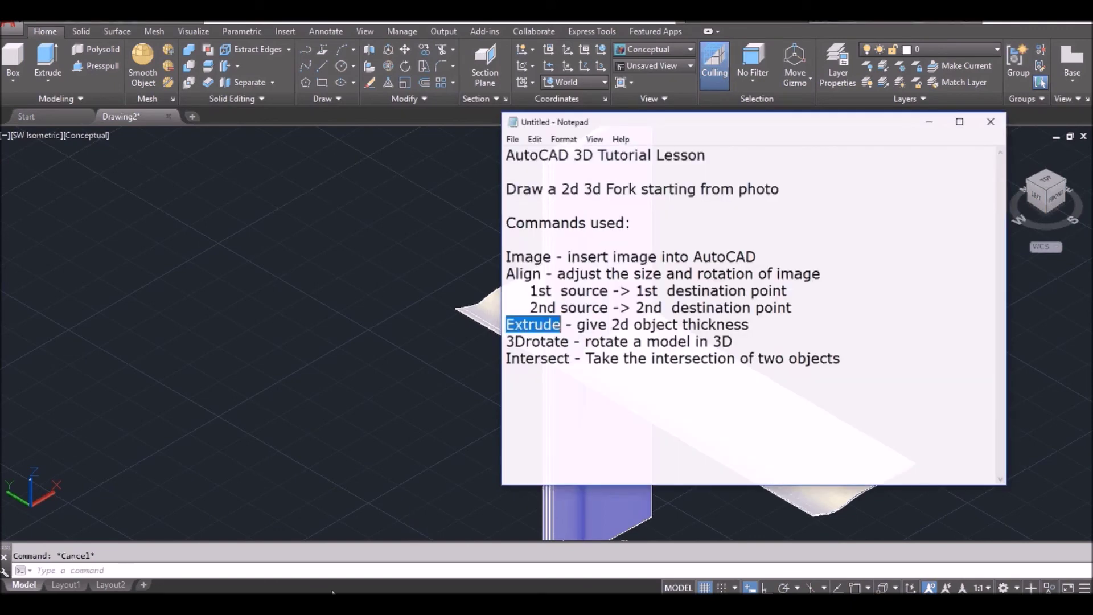
click(581, 341)
click(573, 353)
drag(573, 353, 510, 353)
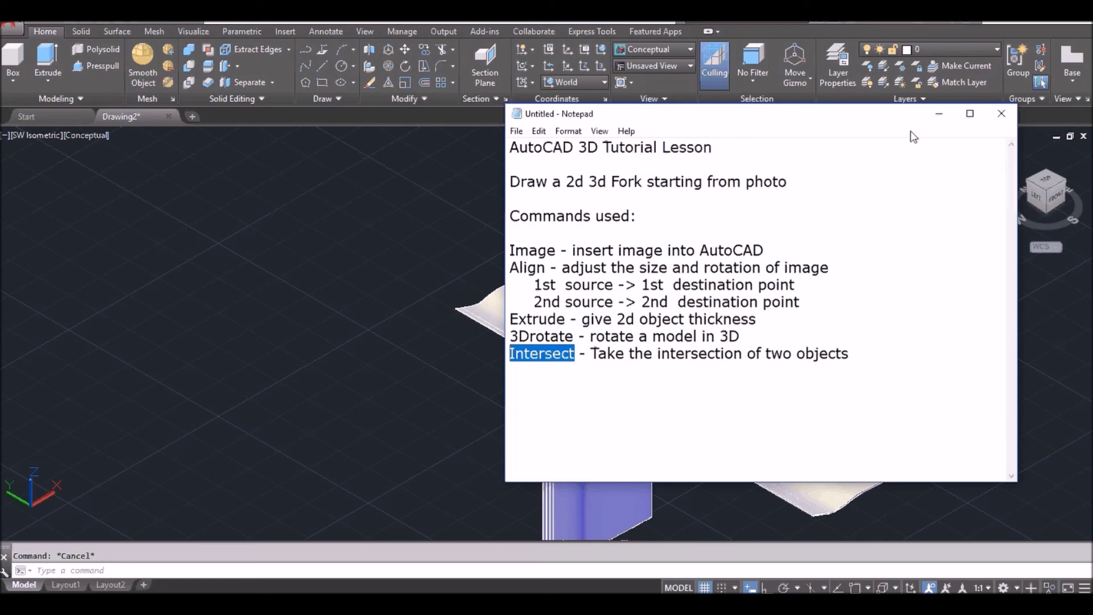
click(940, 118)
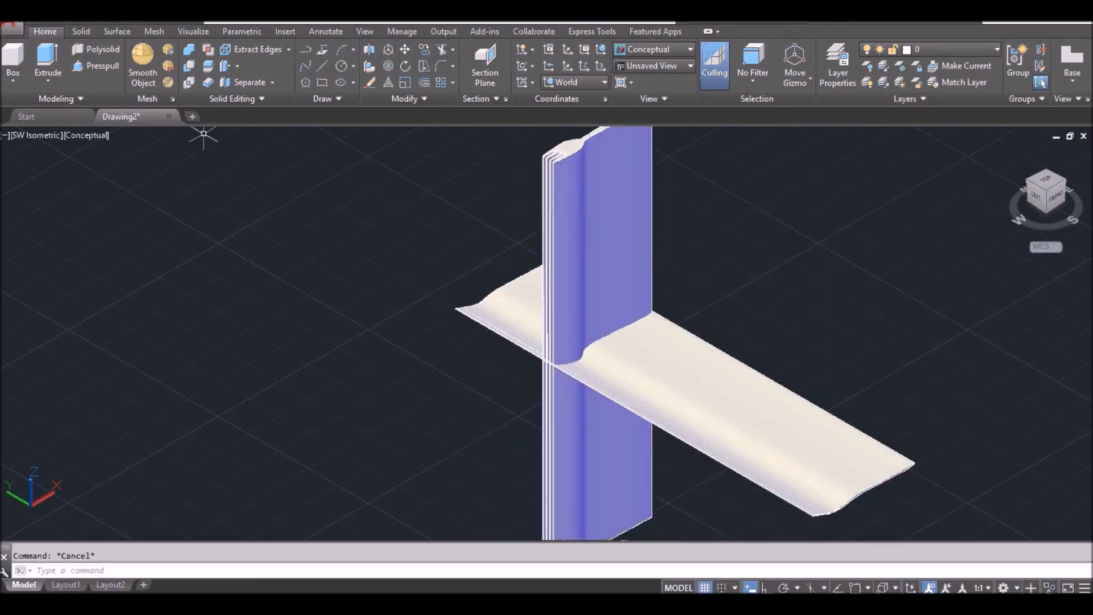
Intersect the upright top-outline solid with the rotated side-profile solid to form the fork, and inspect it from a custom angle
click(189, 84)
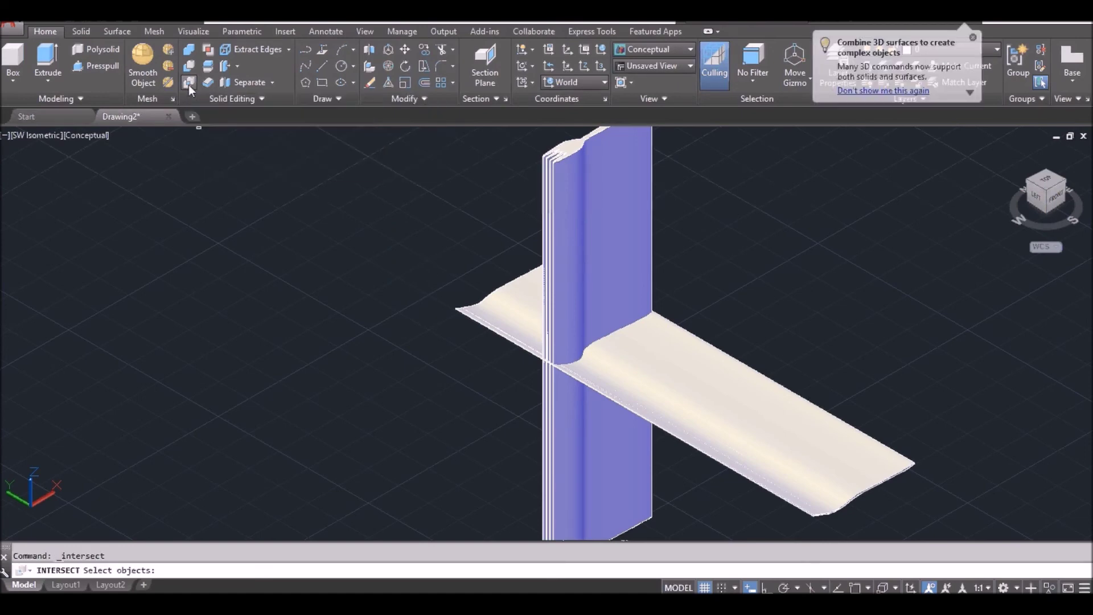
click(577, 284)
click(632, 352)
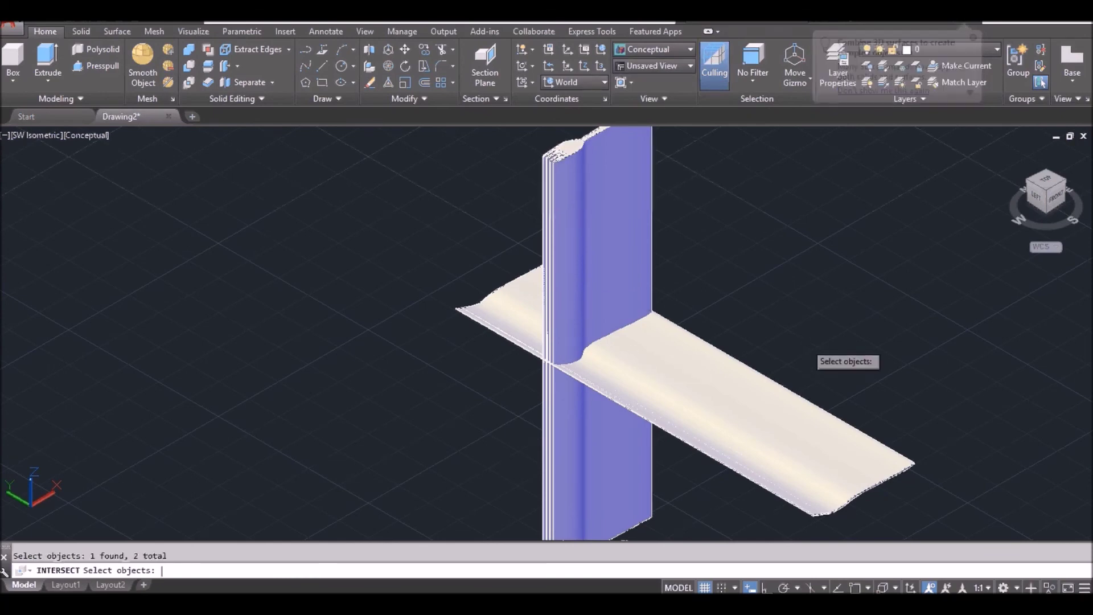
key(Return)
scroll(589, 359, up, 5)
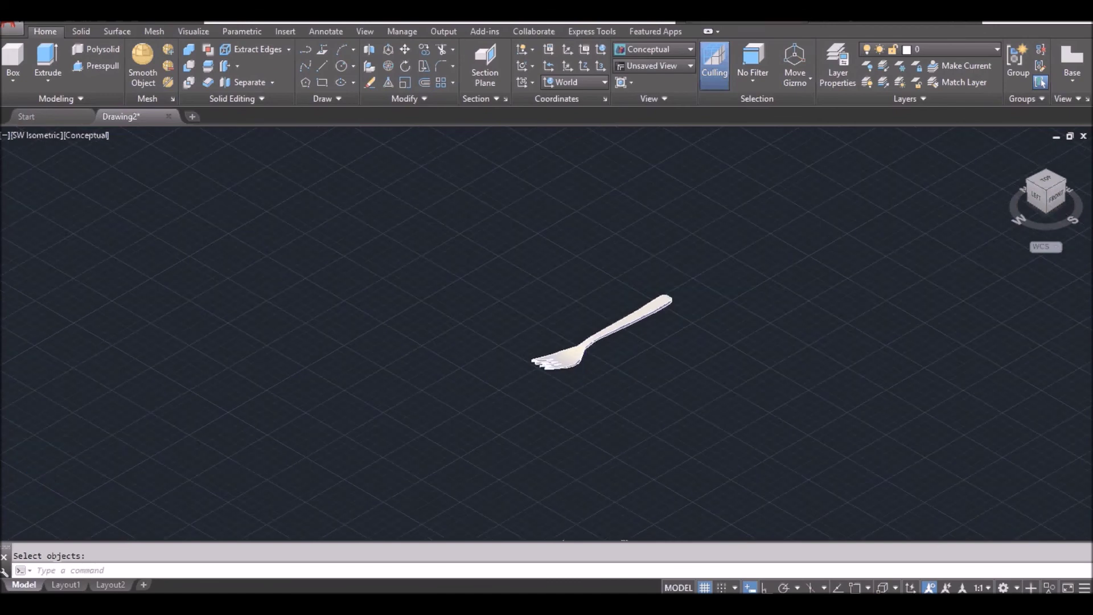
scroll(598, 367, up, 3)
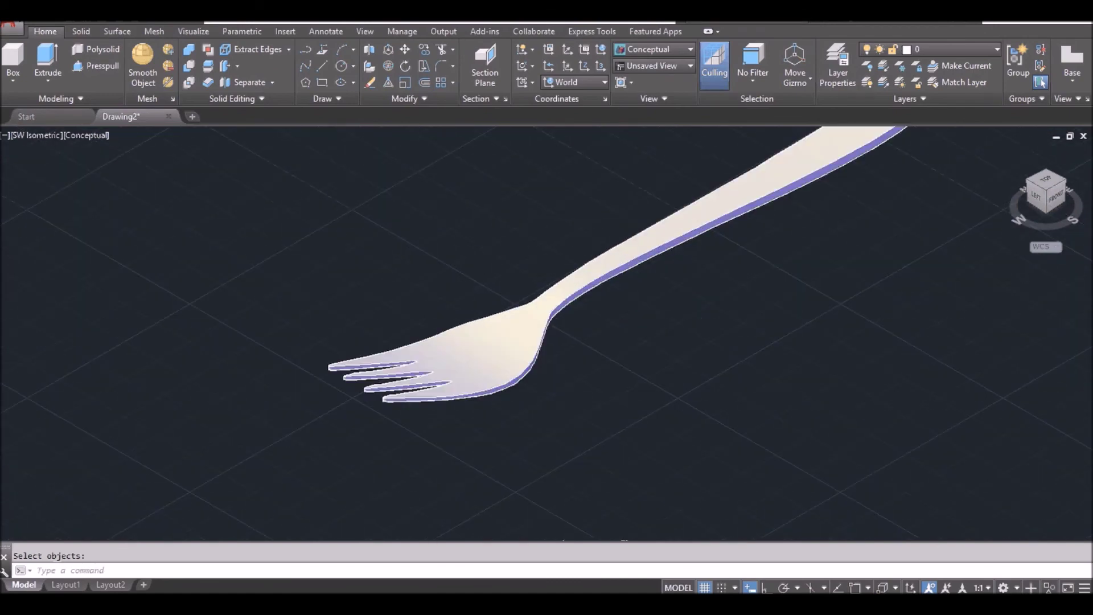
shift+middle_drag(626, 364, 648, 387)
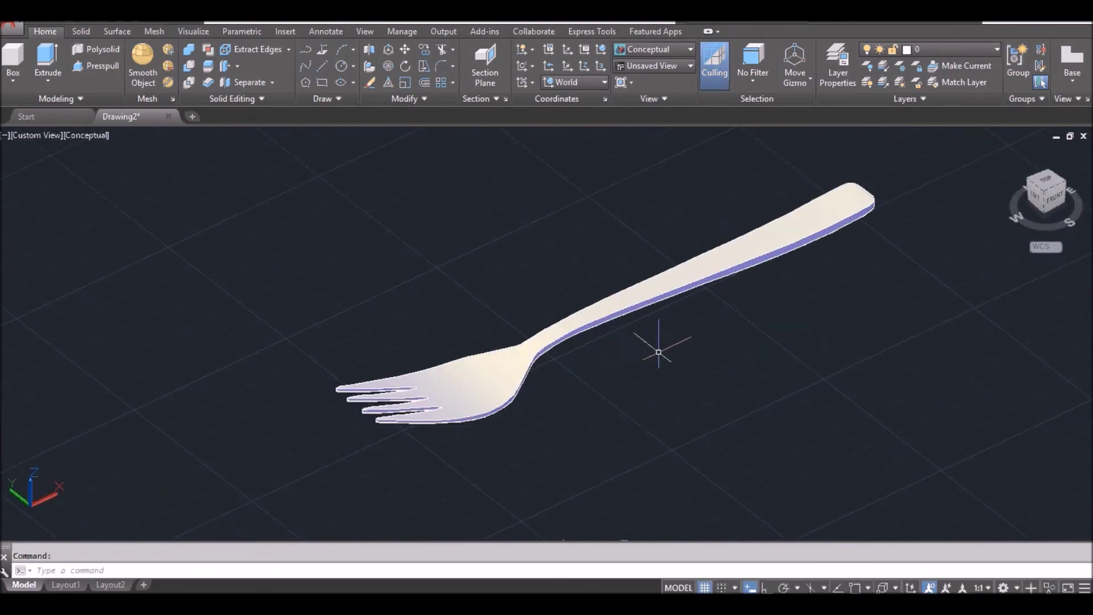